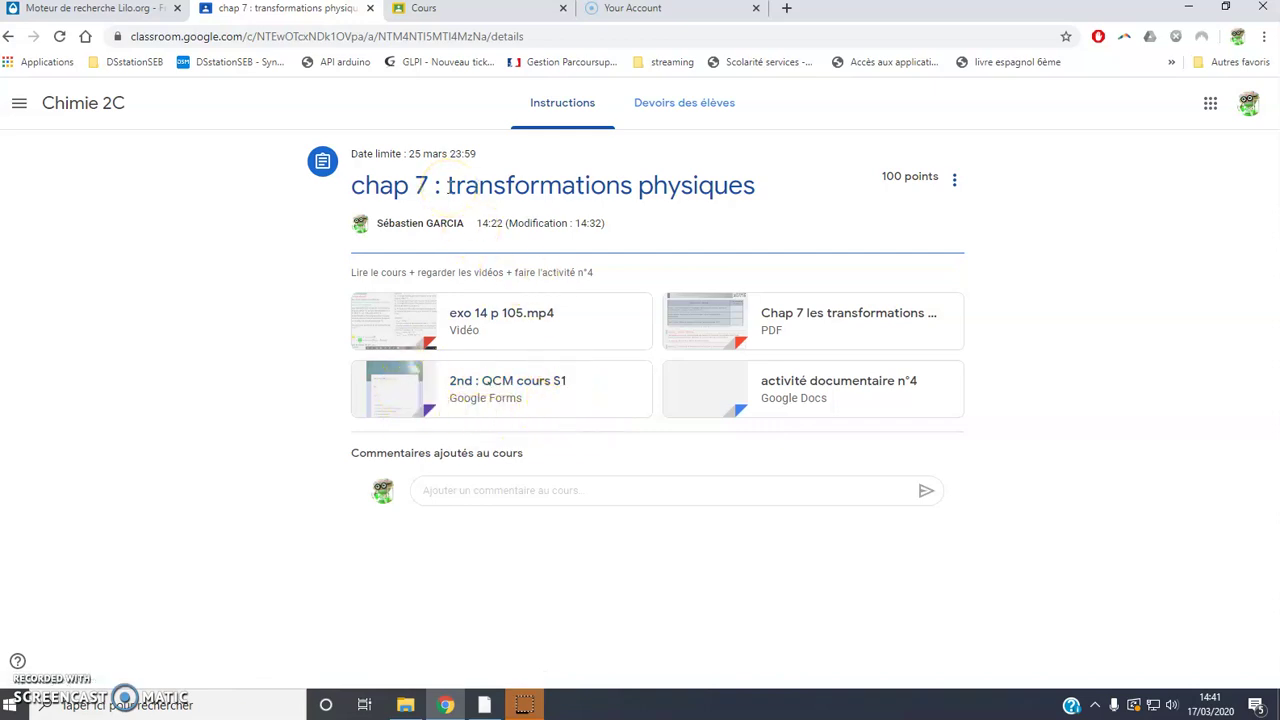
pyautogui.click(1211, 103)
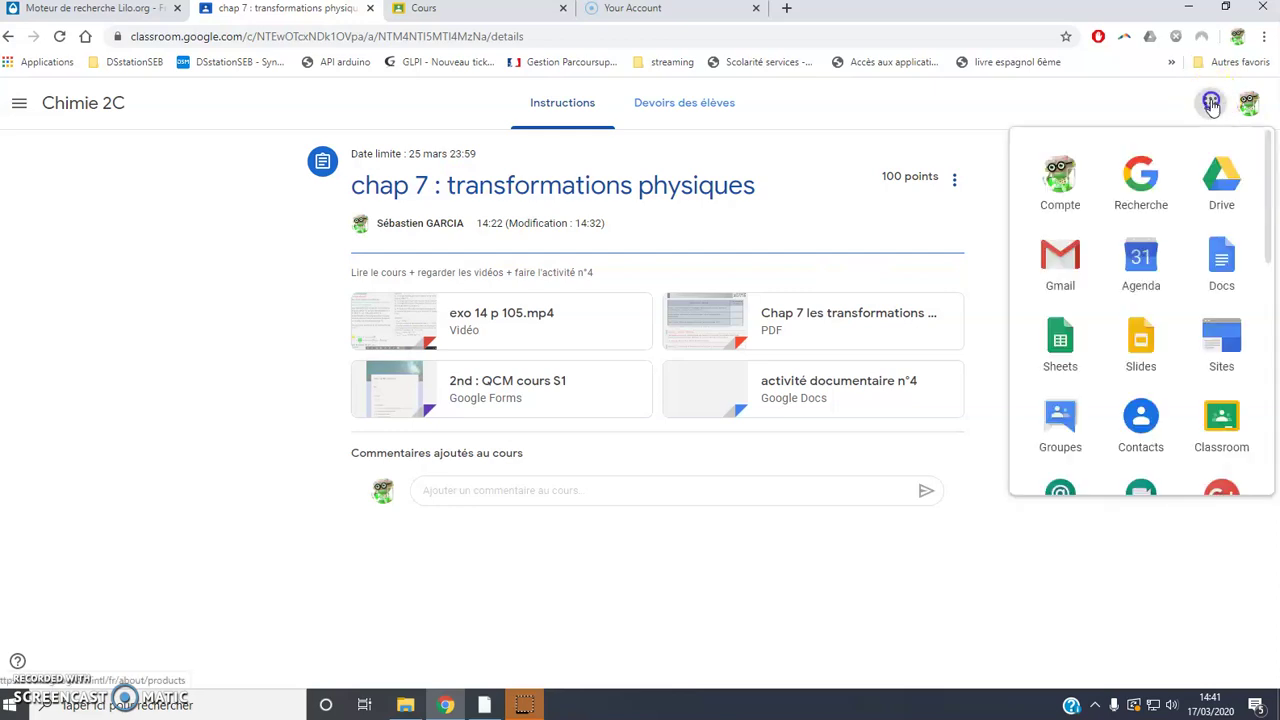
pyautogui.click(1211, 104)
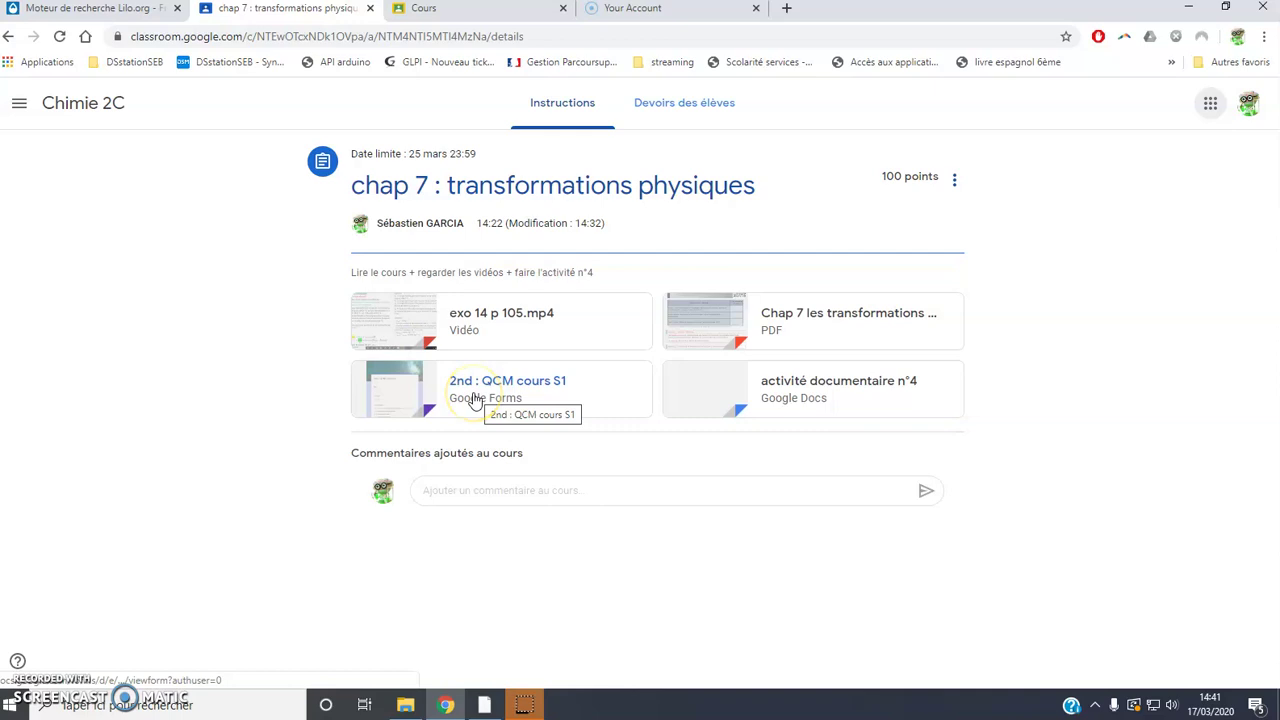
# - Open the "chap 7 : transformations physiques" assignment for editing, view the file types that can be created for it, and save it
pyautogui.click(955, 180)
pyautogui.click(937, 215)
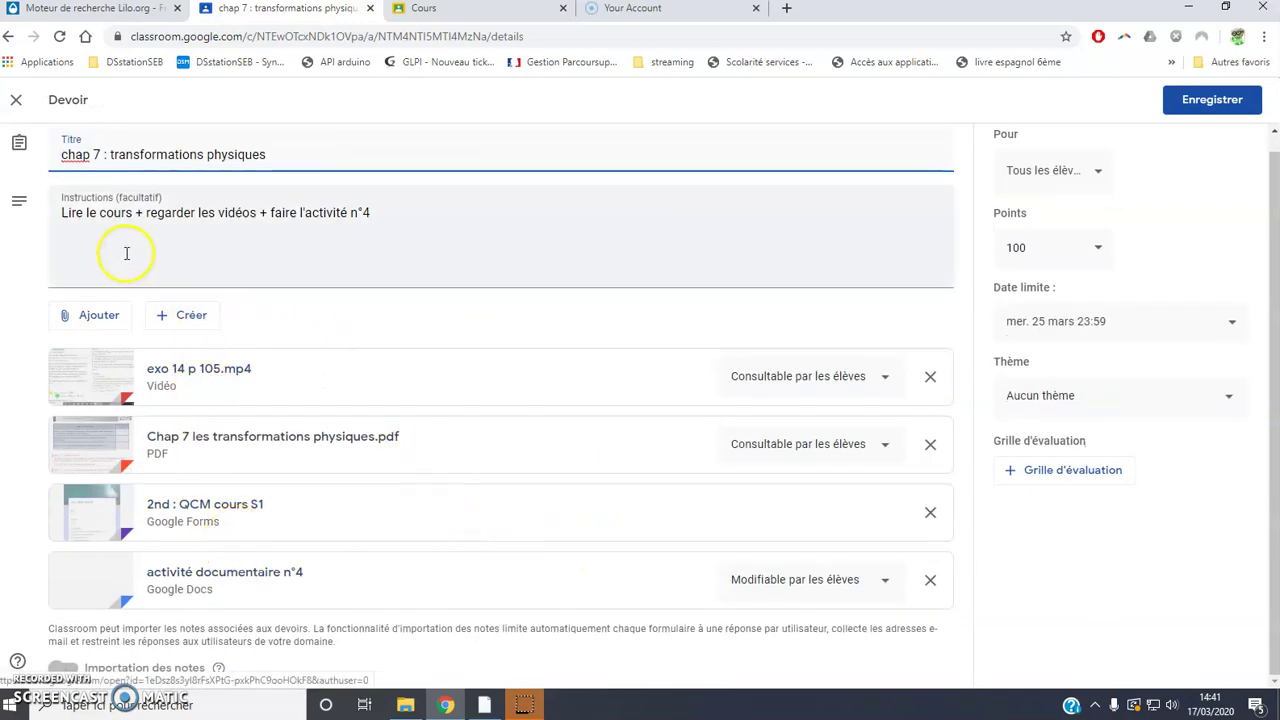
pyautogui.click(197, 318)
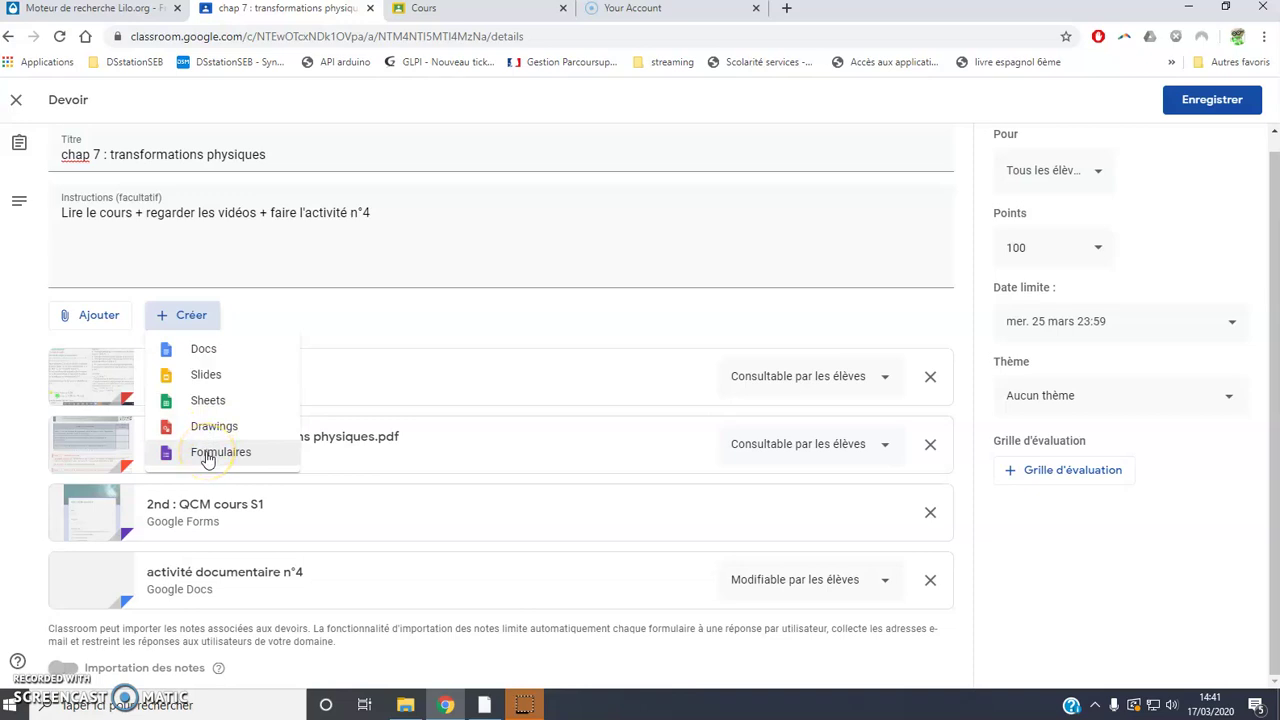
pyautogui.click(1249, 104)
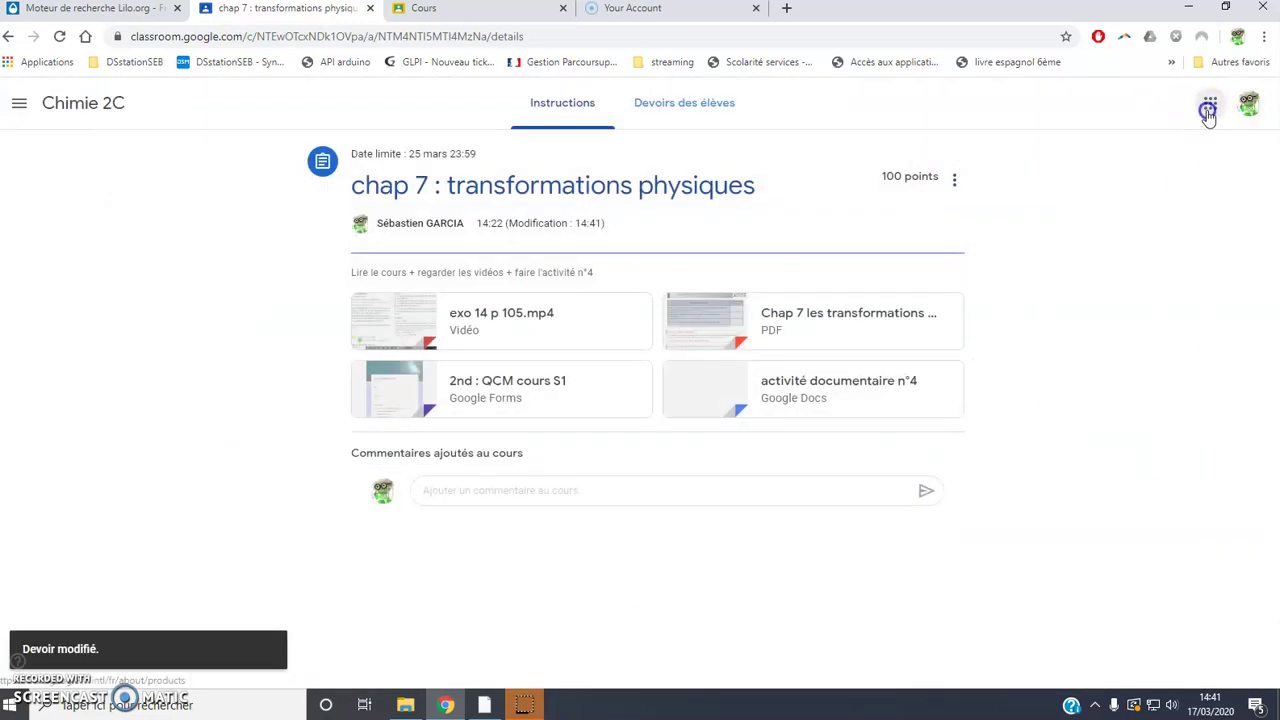
# - Open Google Forms from the Google apps
pyautogui.click(1208, 113)
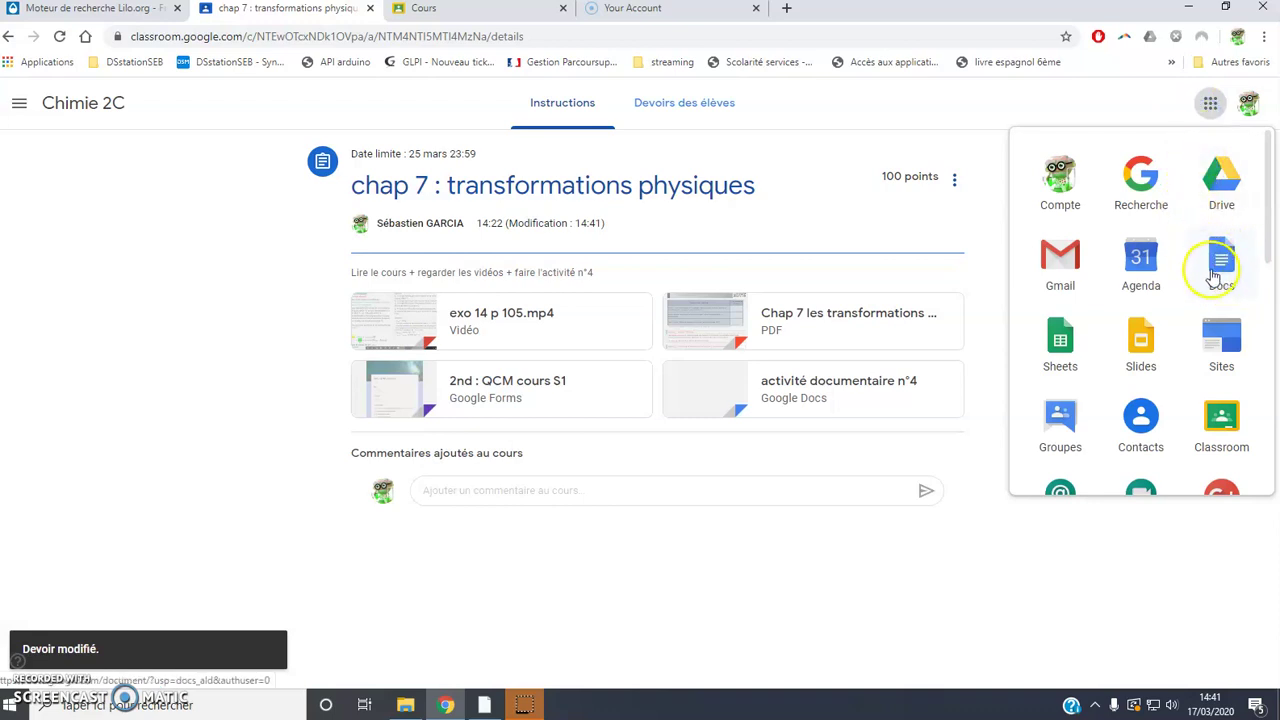
pyautogui.scroll(-3, 1137, 343)
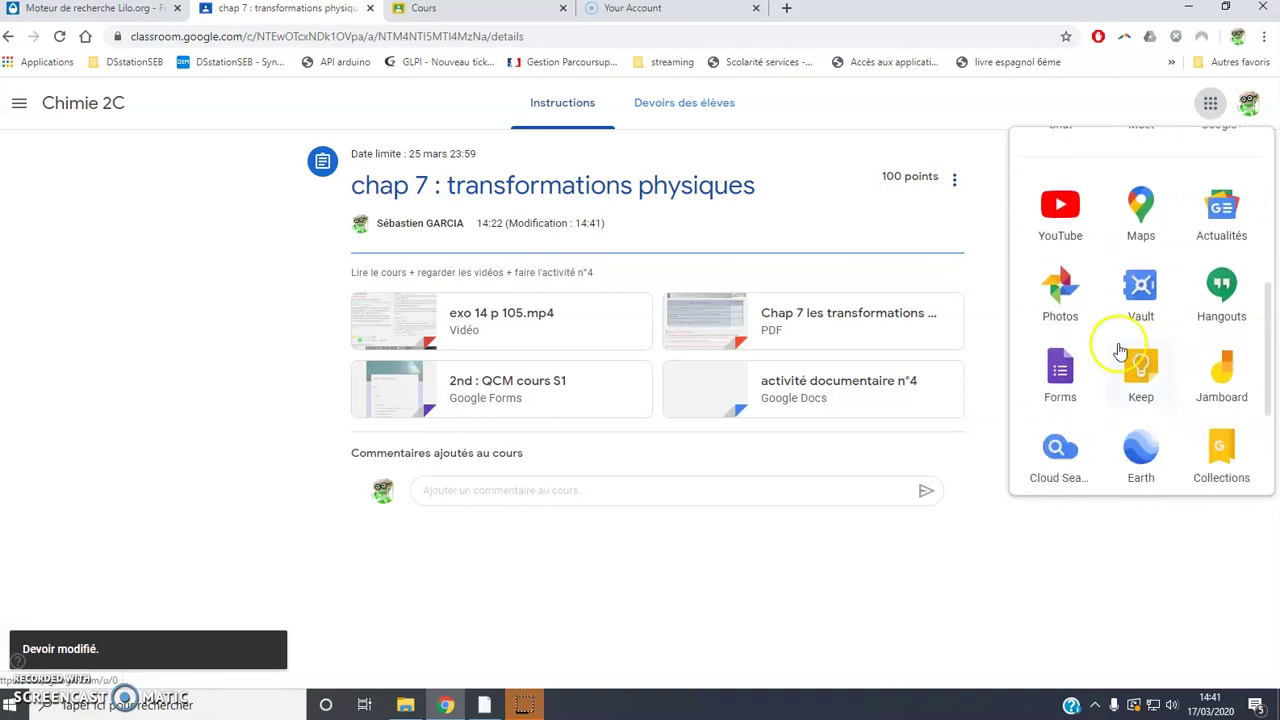
pyautogui.click(1061, 368)
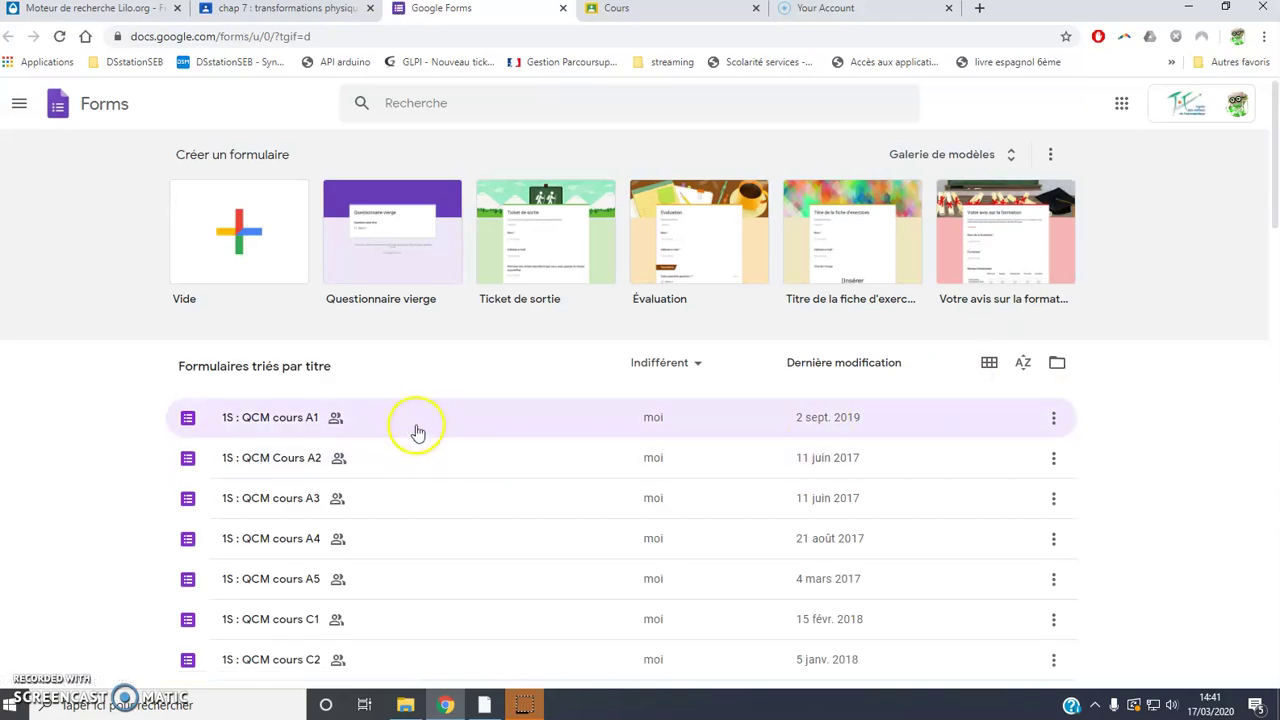
# - Browse the list of existing forms and open the quiz "1S : QCM cours A1"
pyautogui.scroll(-3, 414, 437)
pyautogui.scroll(-6, 414, 437)
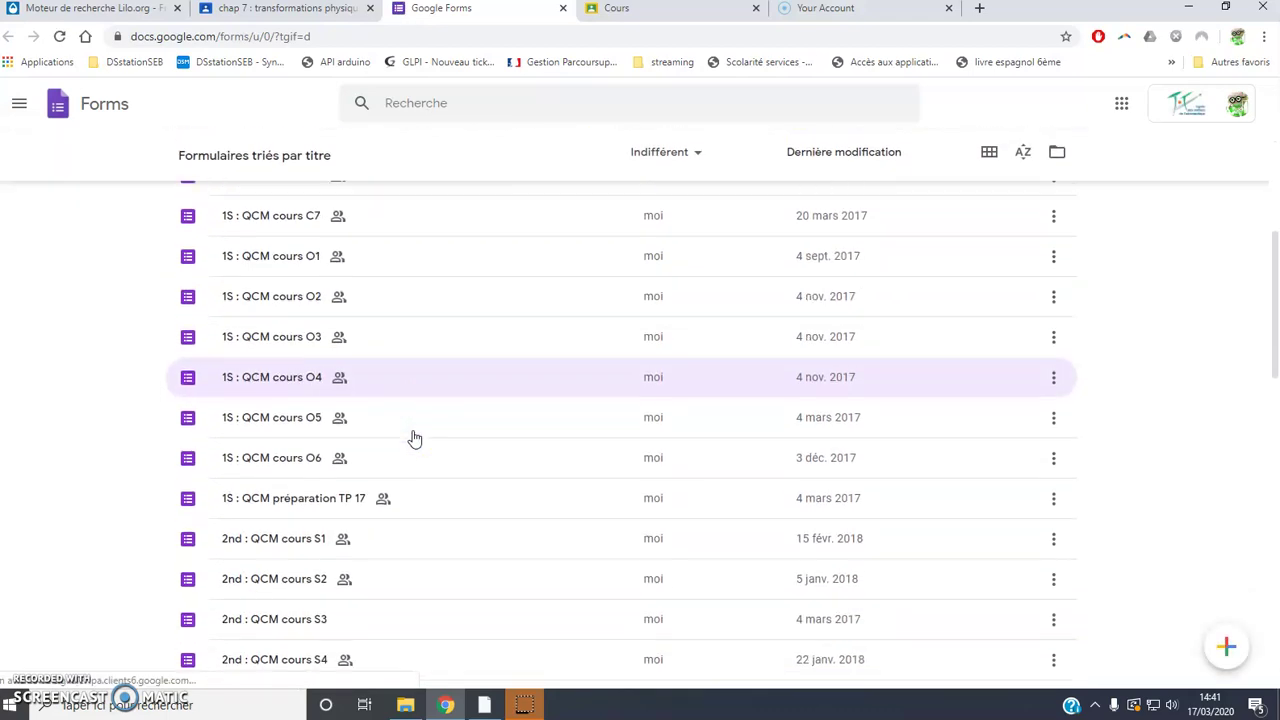
pyautogui.scroll(-6, 414, 437)
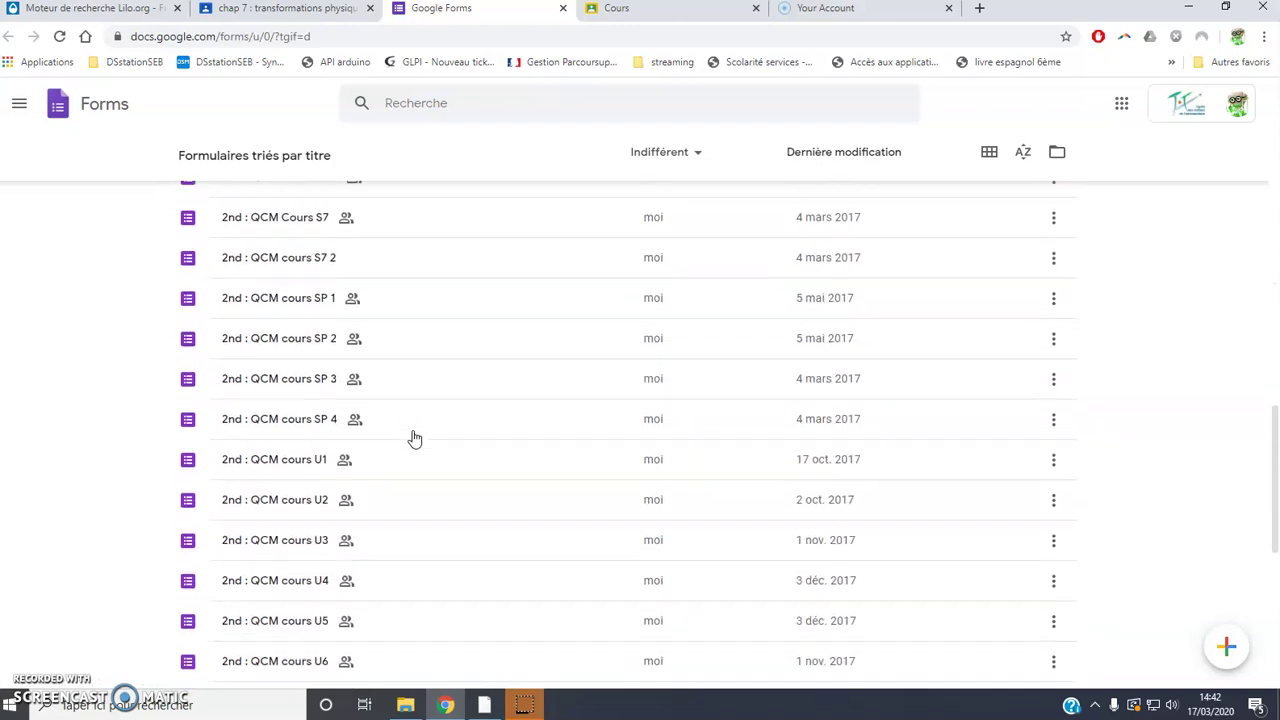
pyautogui.scroll(-3, 414, 437)
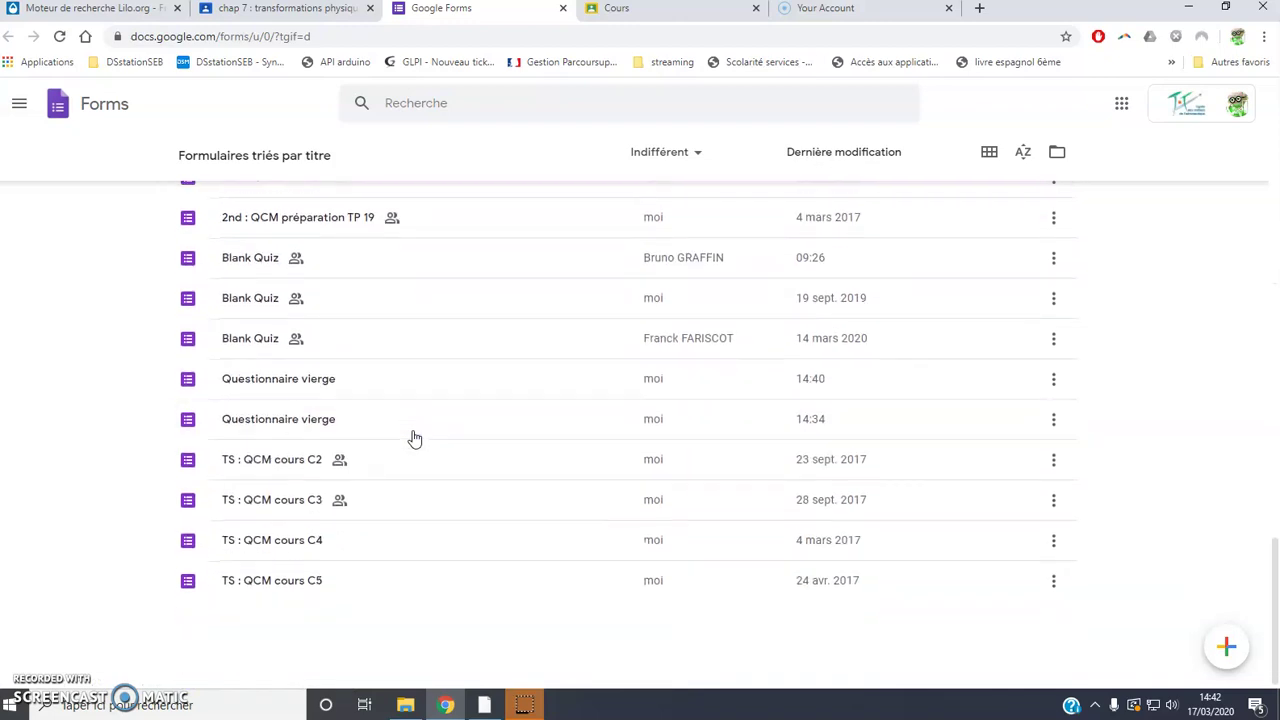
pyautogui.scroll(15, 414, 437)
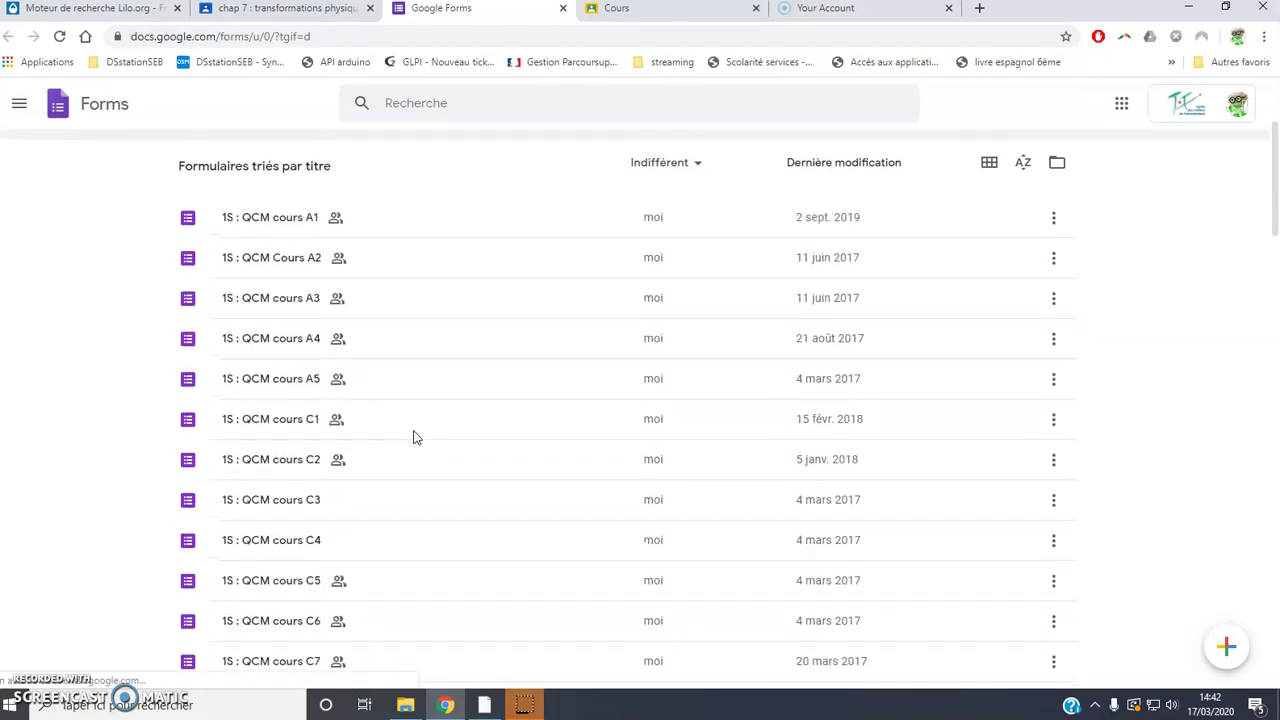
pyautogui.click(333, 417)
pyautogui.scroll(-1, 310, 380)
pyautogui.click(285, 340)
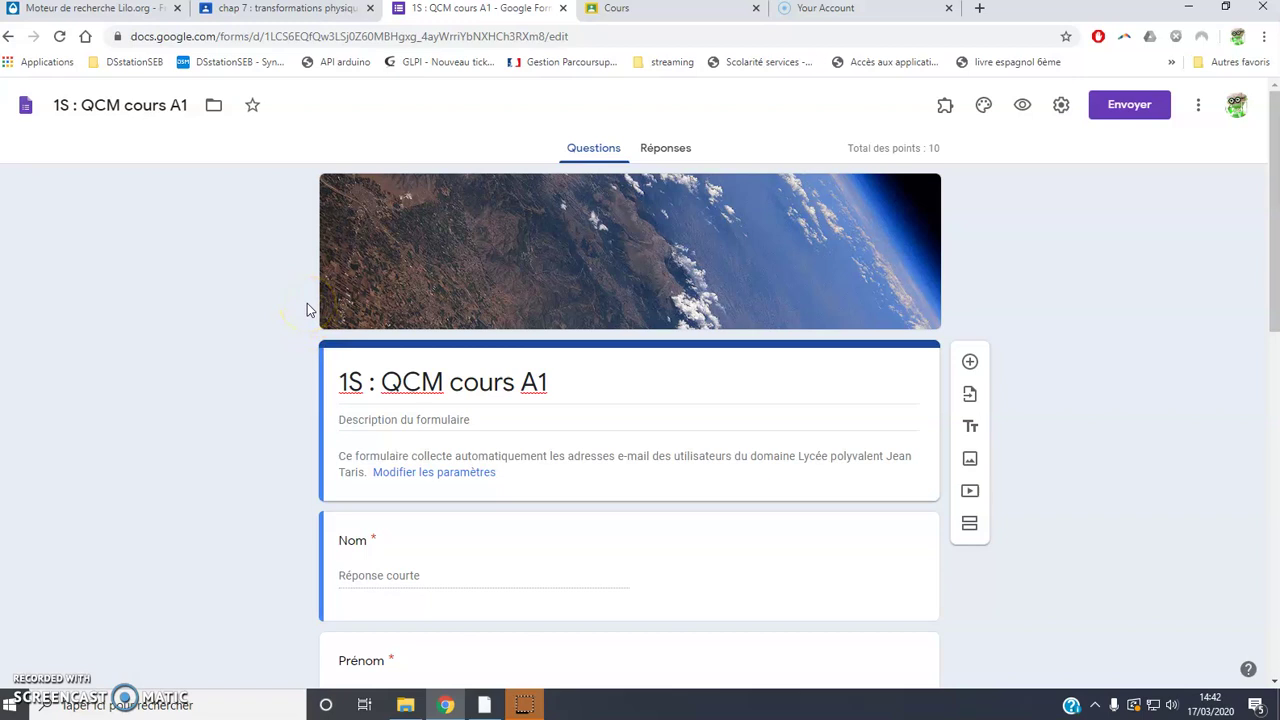
# - Examine the name fields and multiple-choice questions of the "1S : QCM cours A1" quiz, and return to the forms list
pyautogui.scroll(-1, 307, 303)
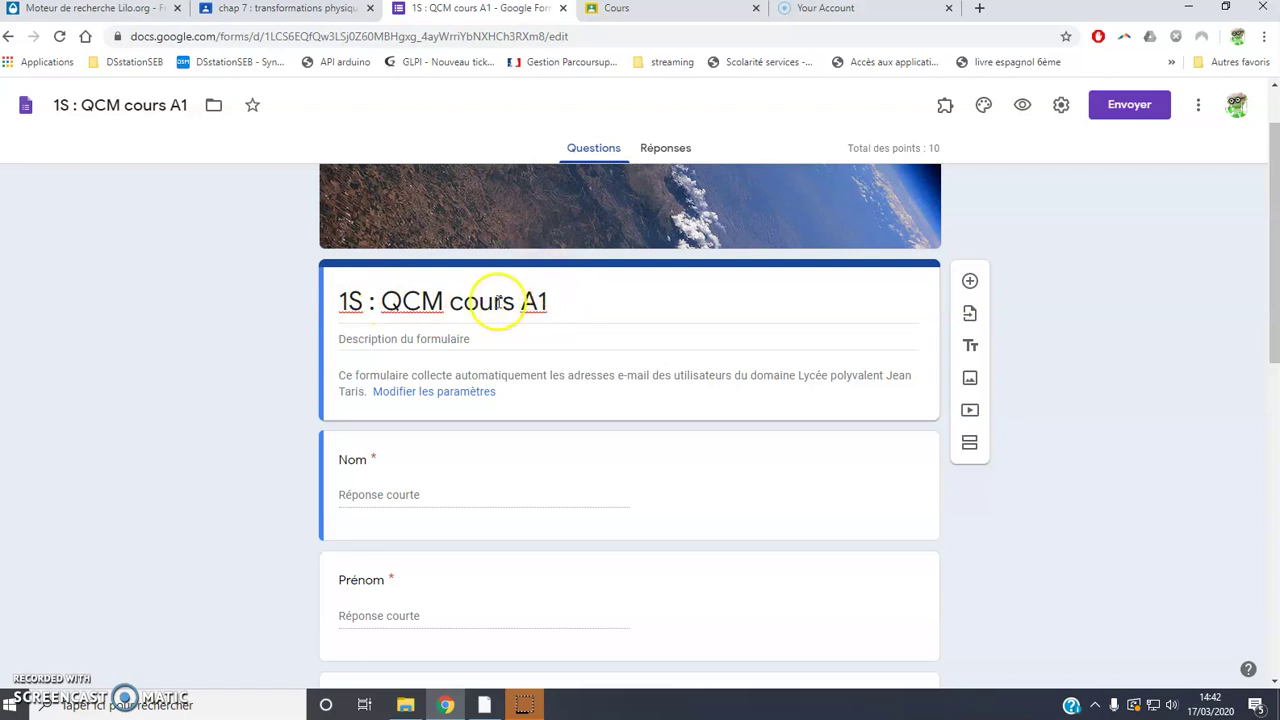
pyautogui.scroll(-1, 343, 329)
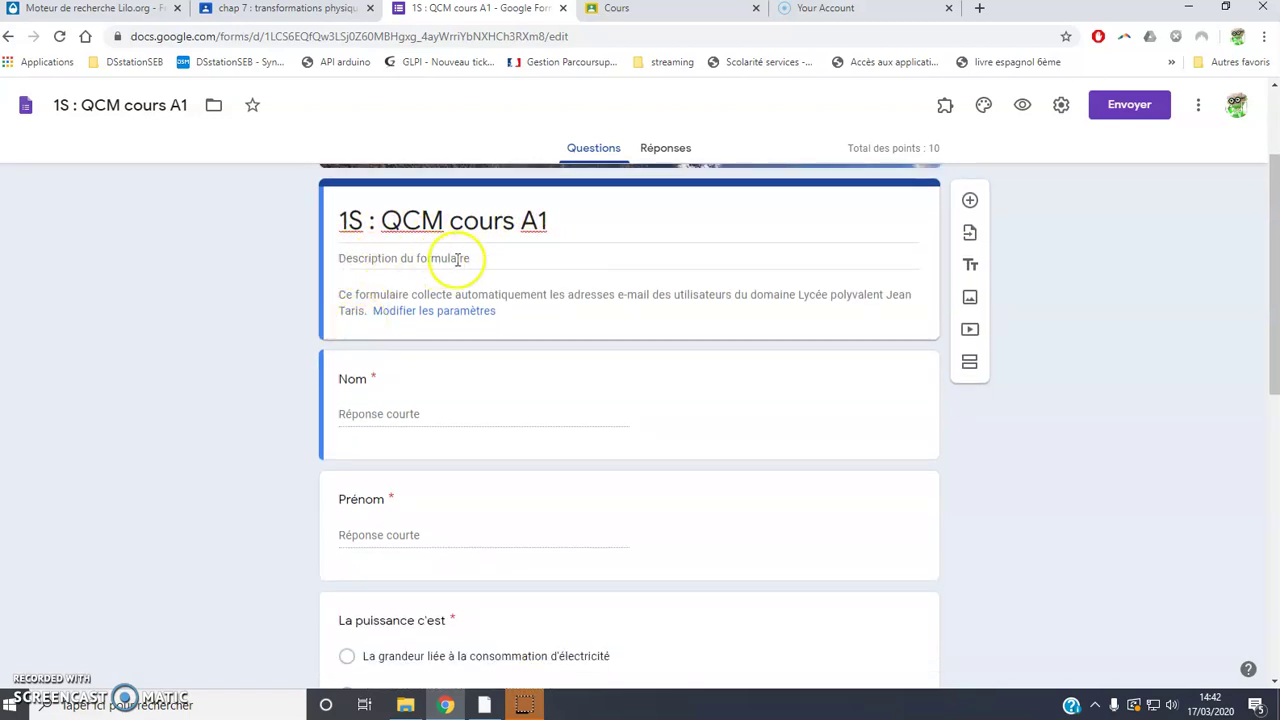
pyautogui.scroll(-1, 340, 328)
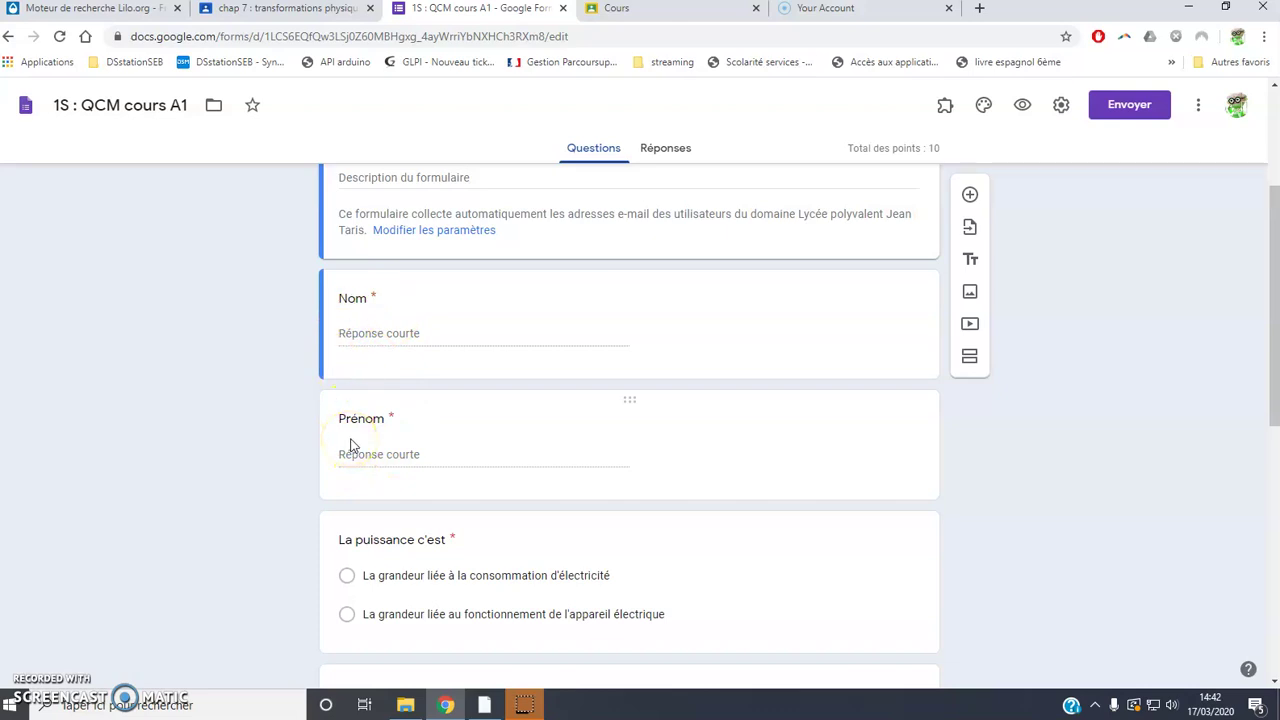
pyautogui.scroll(-2, 370, 451)
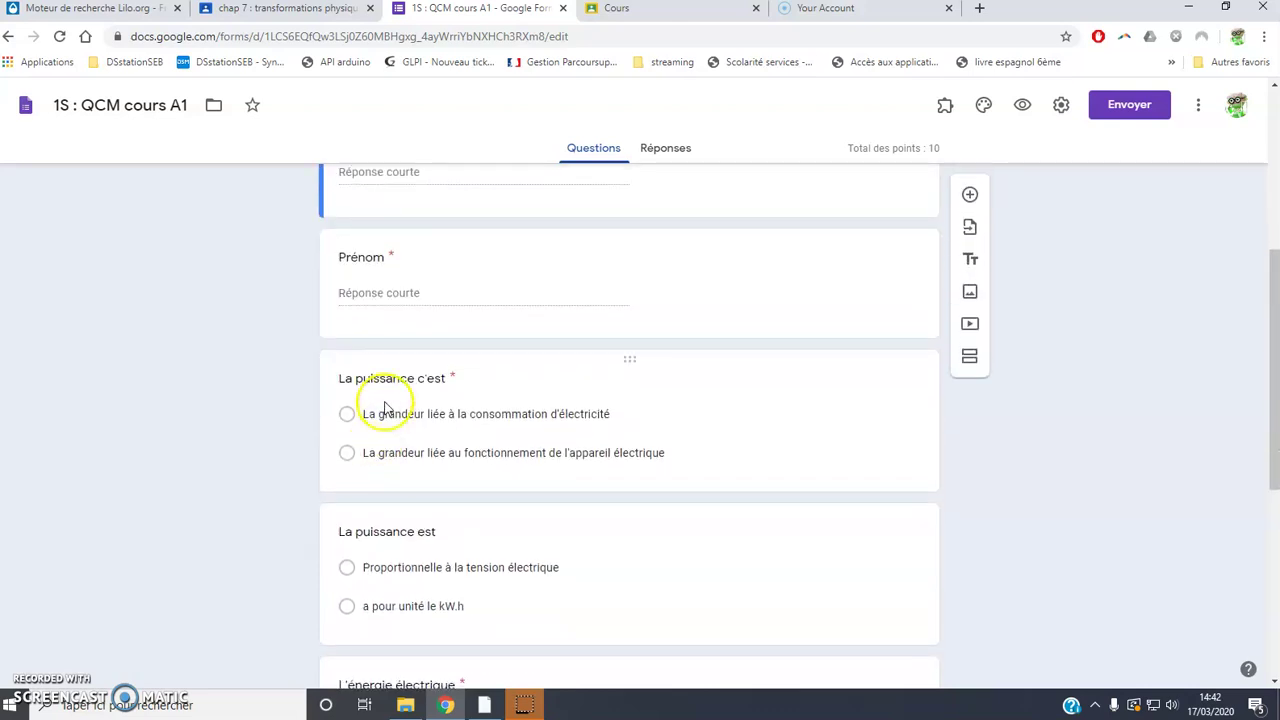
pyautogui.scroll(-1, 388, 395)
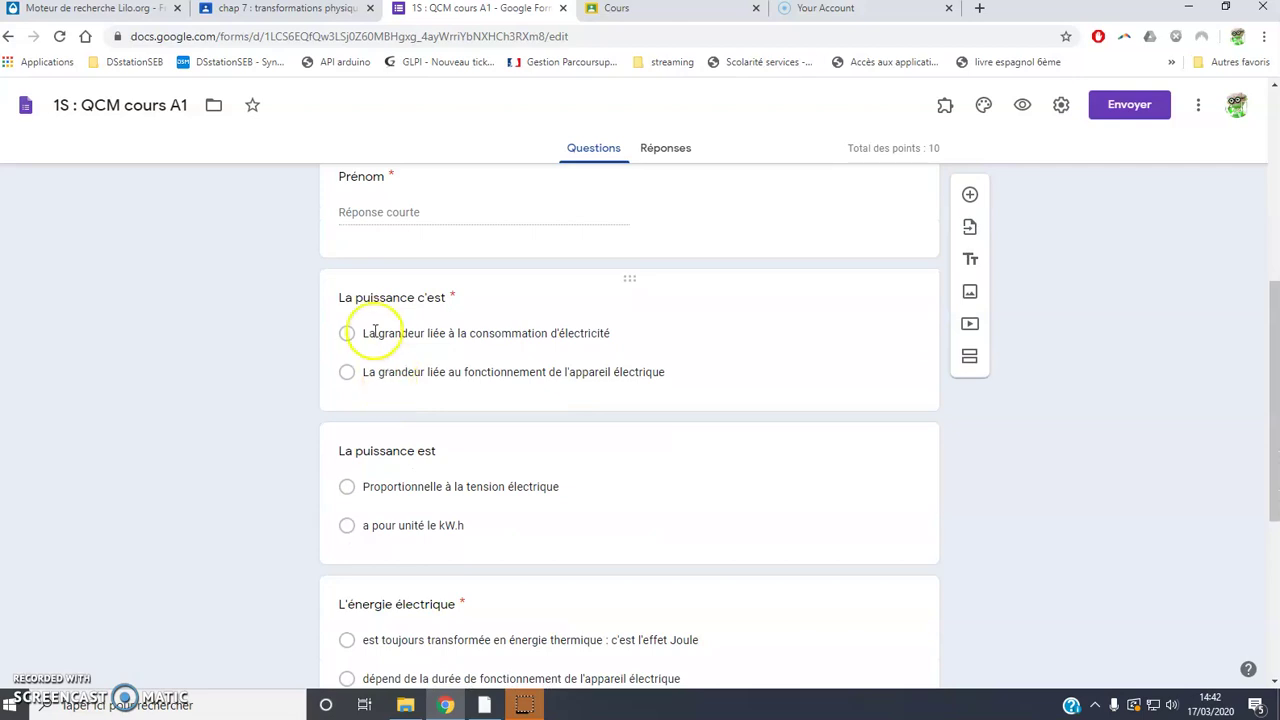
pyautogui.scroll(-1, 396, 365)
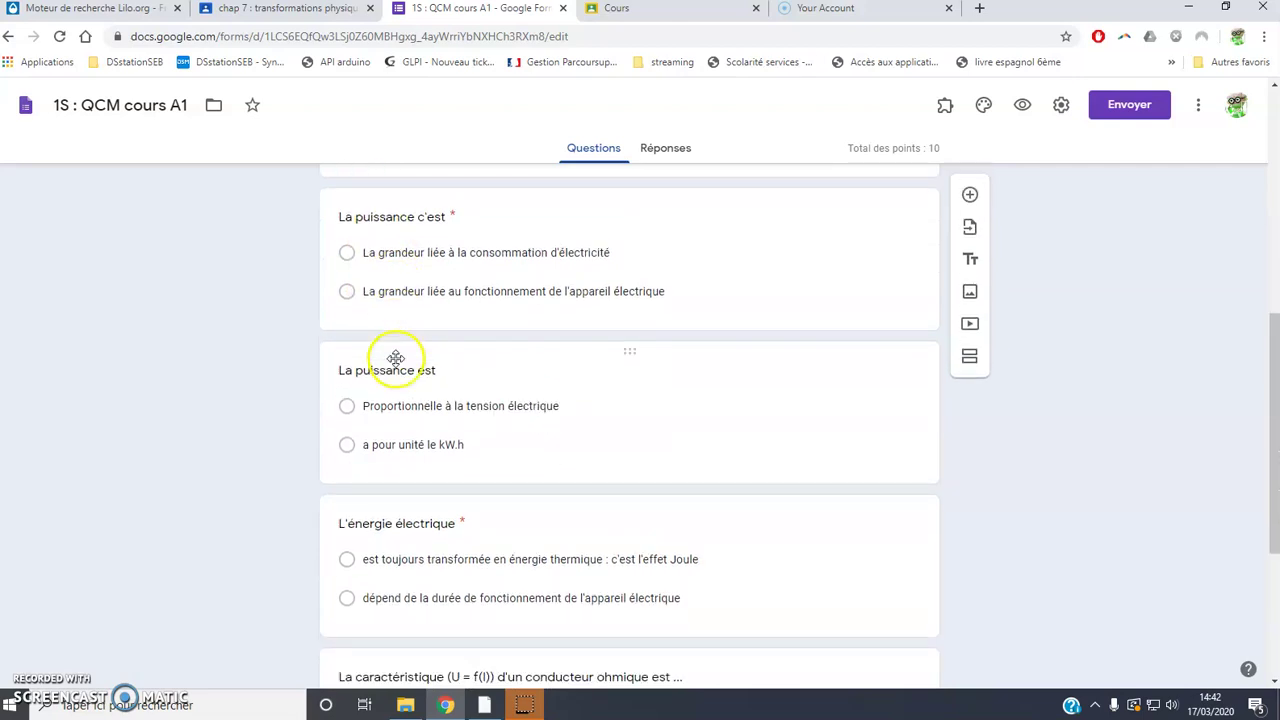
pyautogui.scroll(-4, 400, 300)
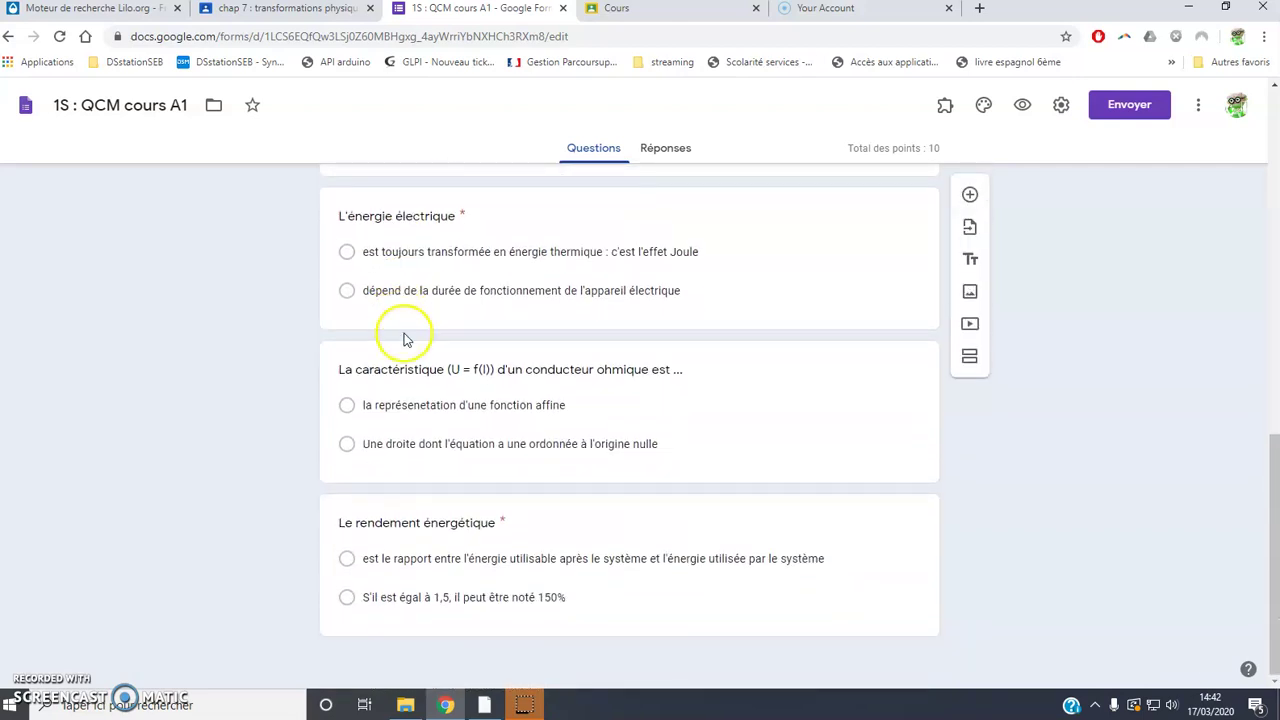
pyautogui.scroll(8, 405, 340)
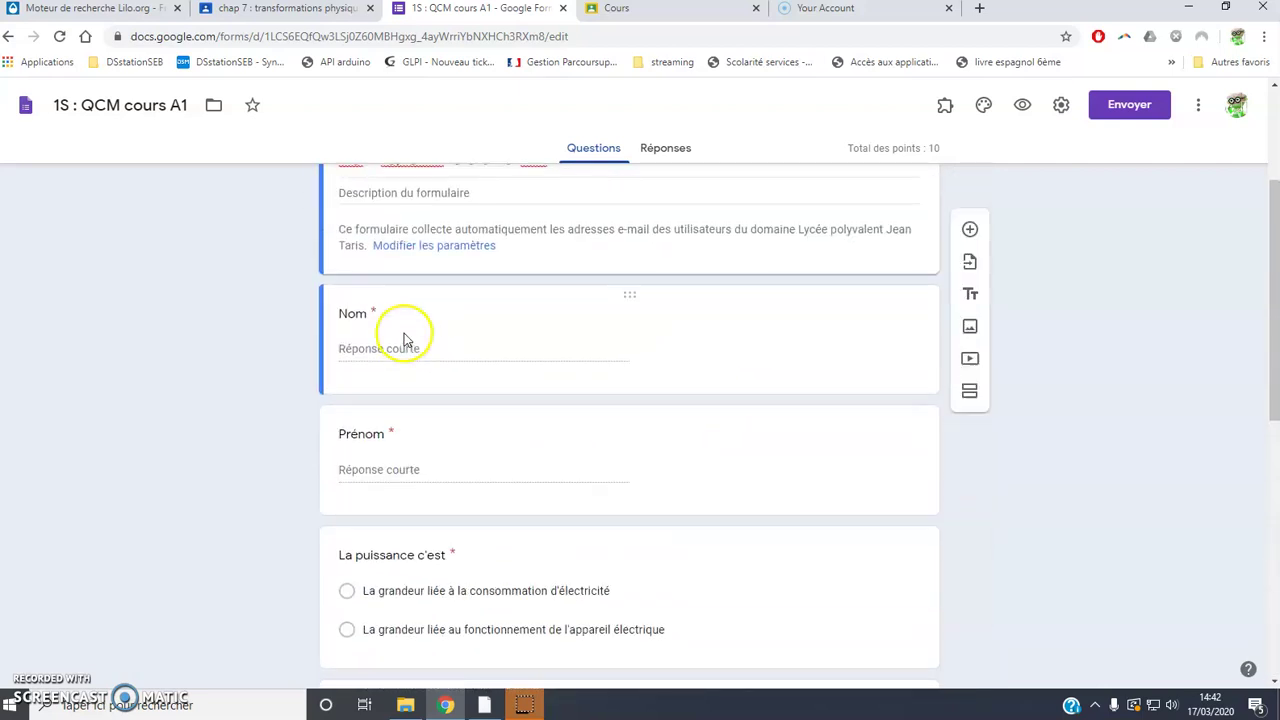
pyautogui.scroll(-4, 405, 340)
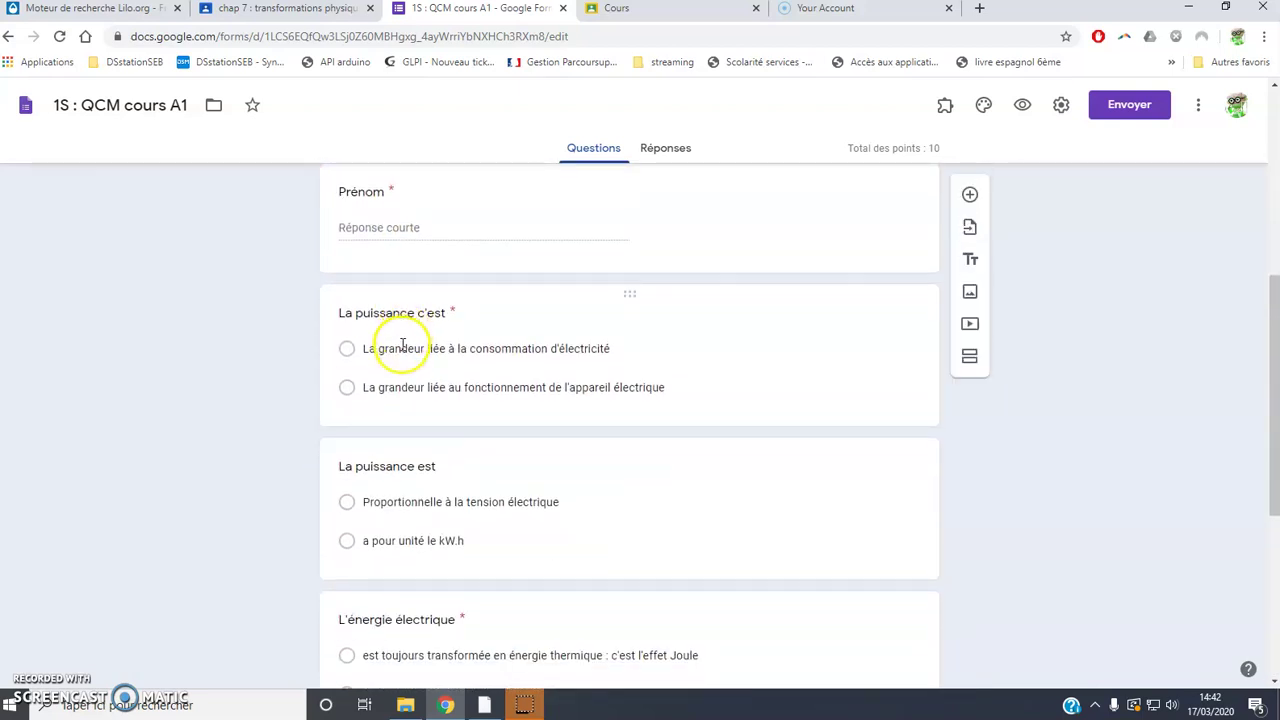
pyautogui.scroll(3, 406, 357)
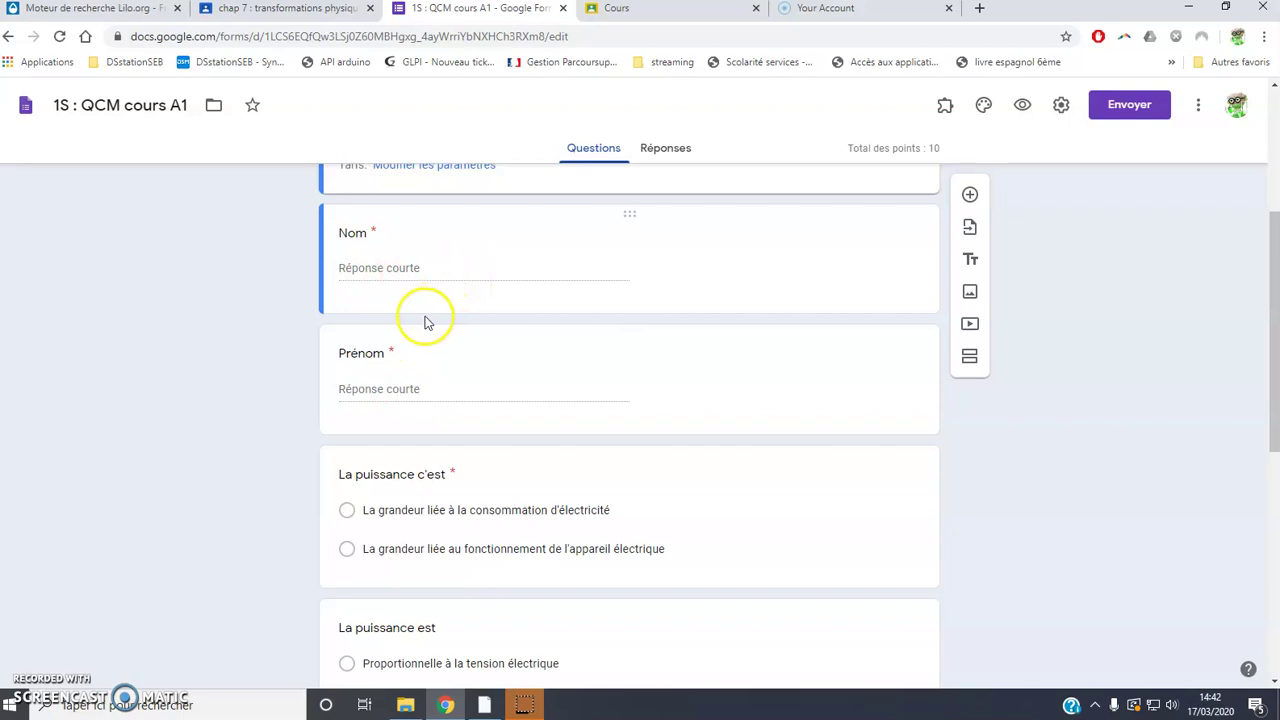
pyautogui.scroll(-2, 409, 457)
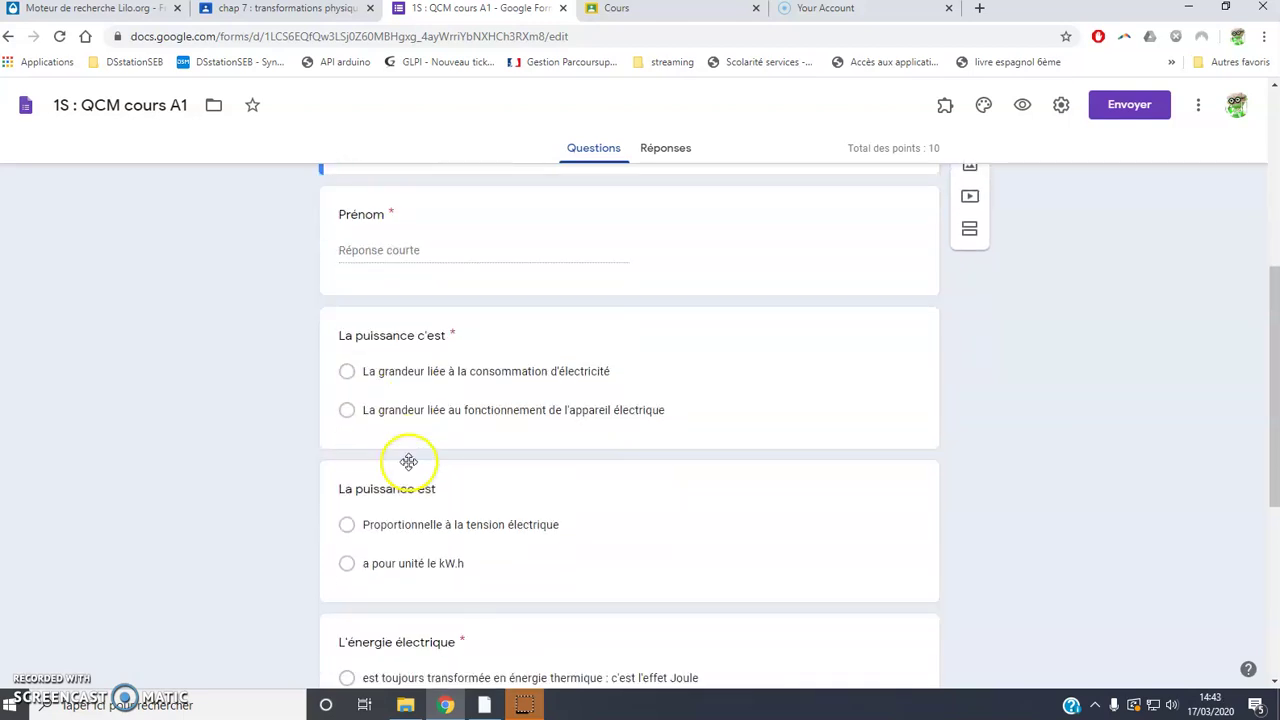
pyautogui.scroll(5, 409, 462)
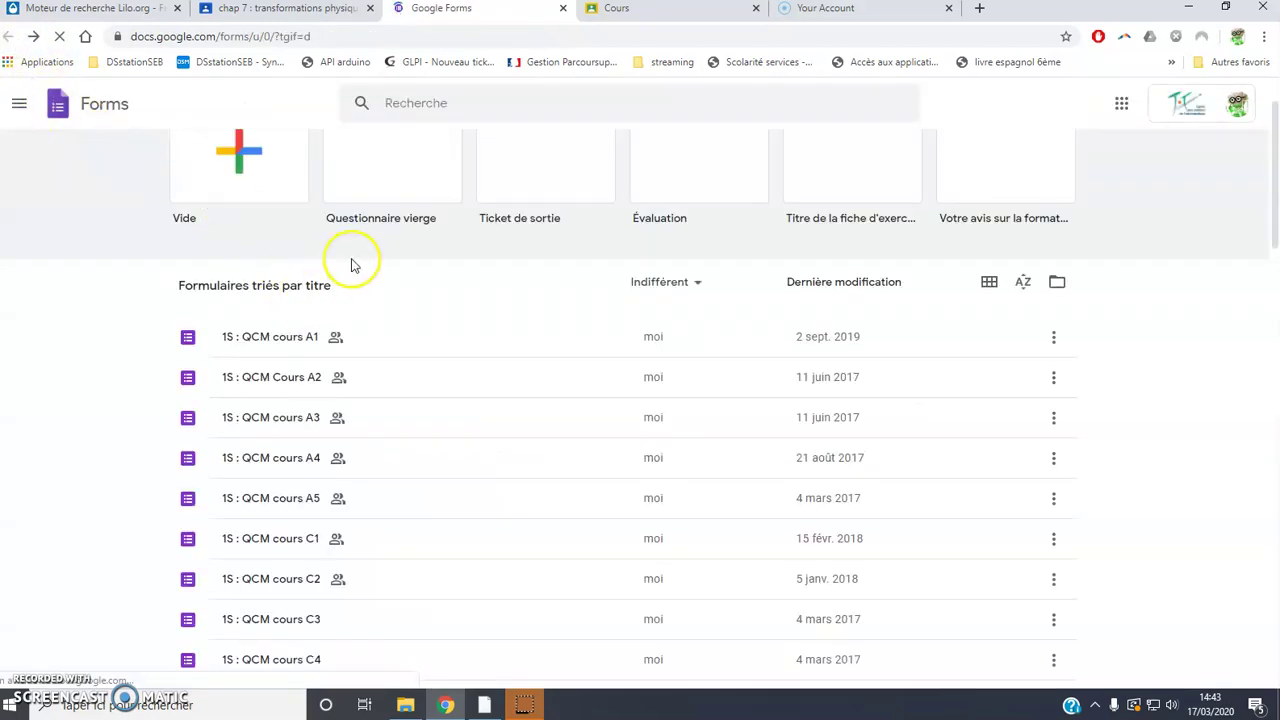
# - Create a new form from the "Questionnaire vierge" template and title it "chap 7 transformations physiques"
pyautogui.click(387, 222)
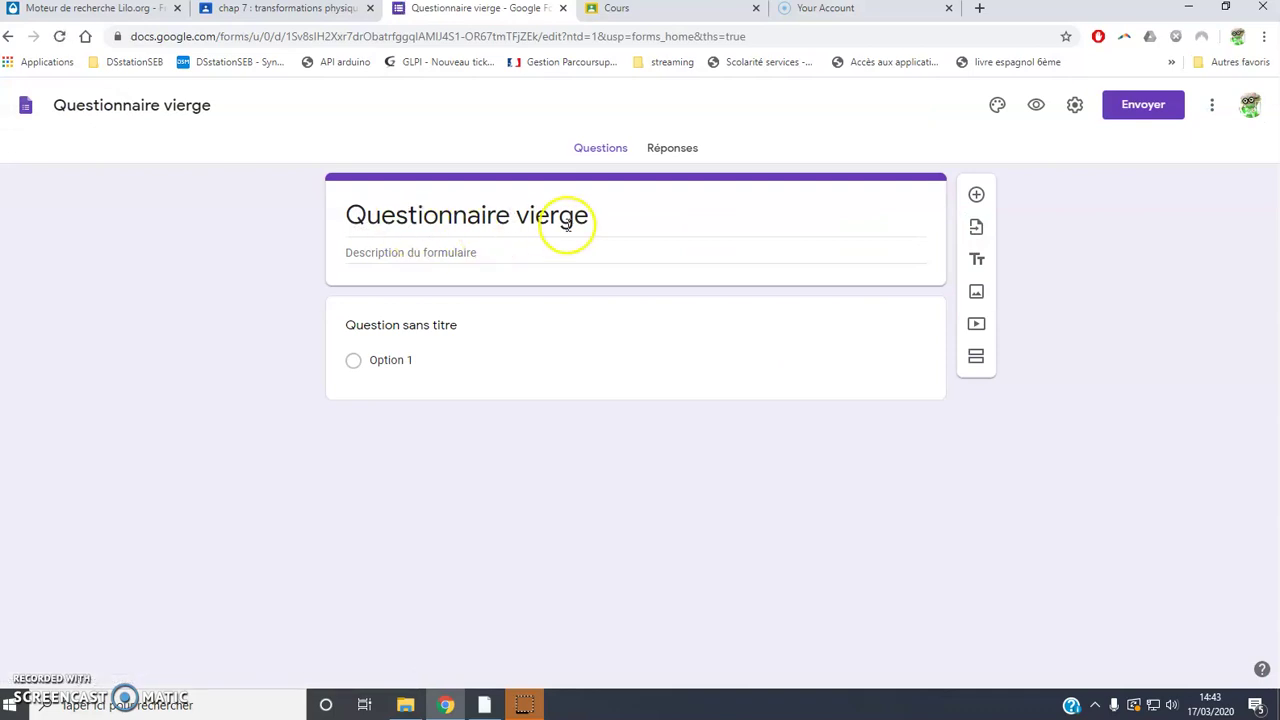
pyautogui.click(601, 221)
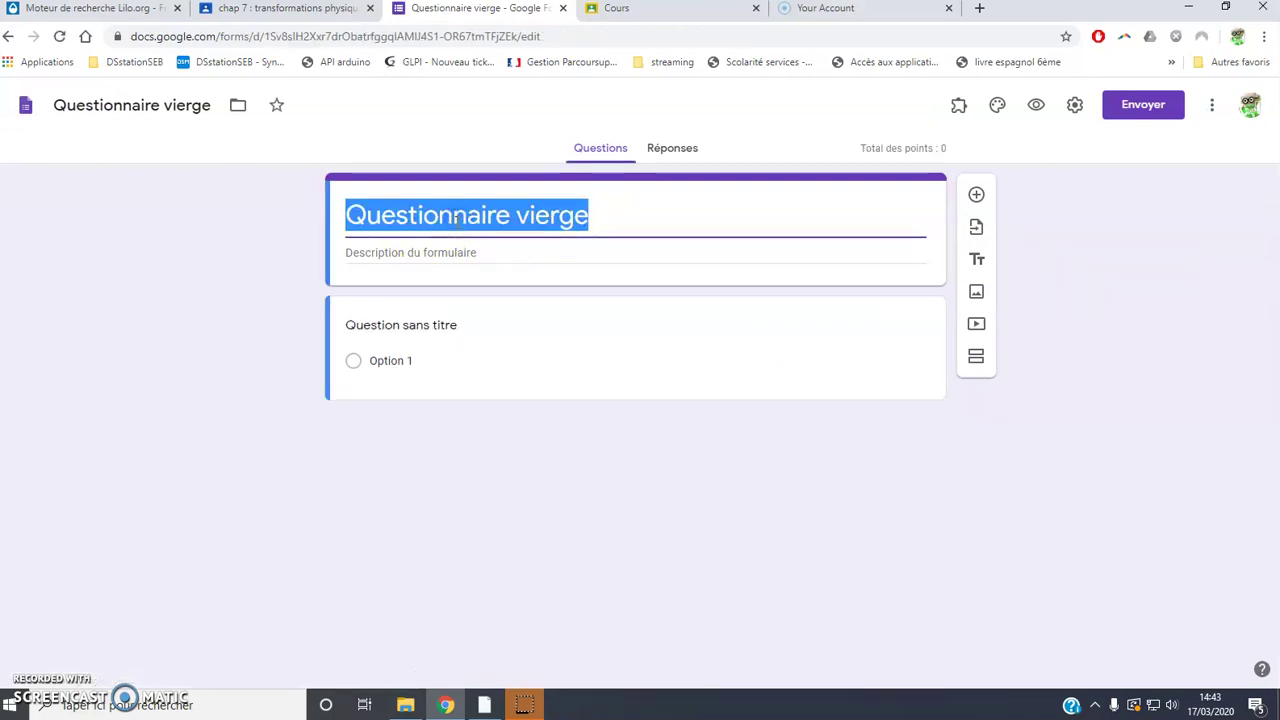
pyautogui.write('chap 7 transform')
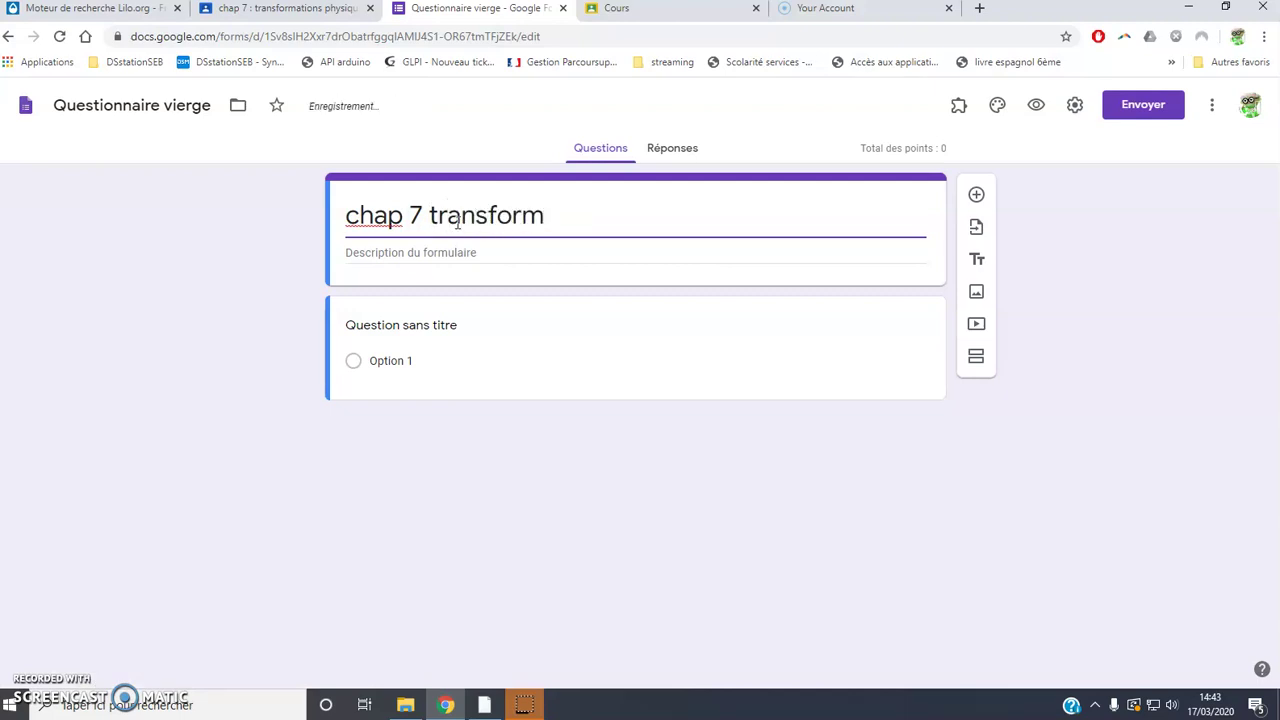
pyautogui.write('ztions physiques')
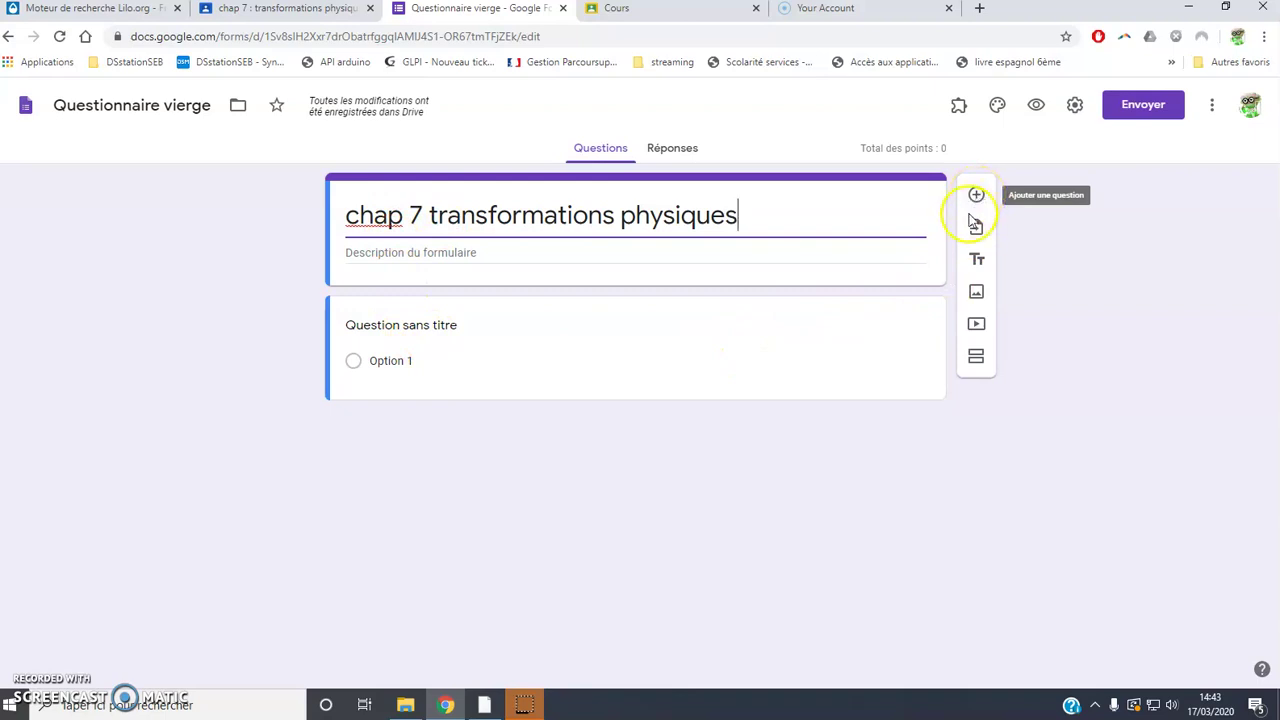
# - Choose the form "2nd : QCM cours S1" as the source for importing questions into the new quiz
pyautogui.click(975, 230)
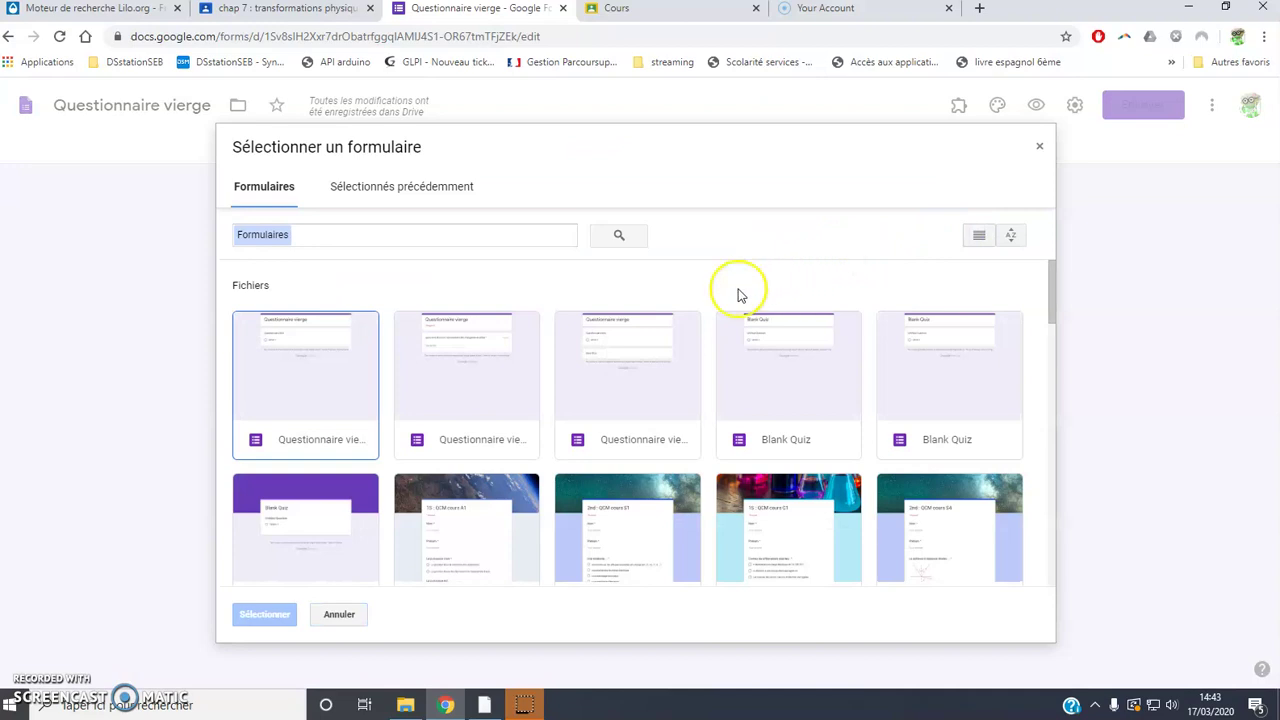
pyautogui.scroll(-1, 660, 451)
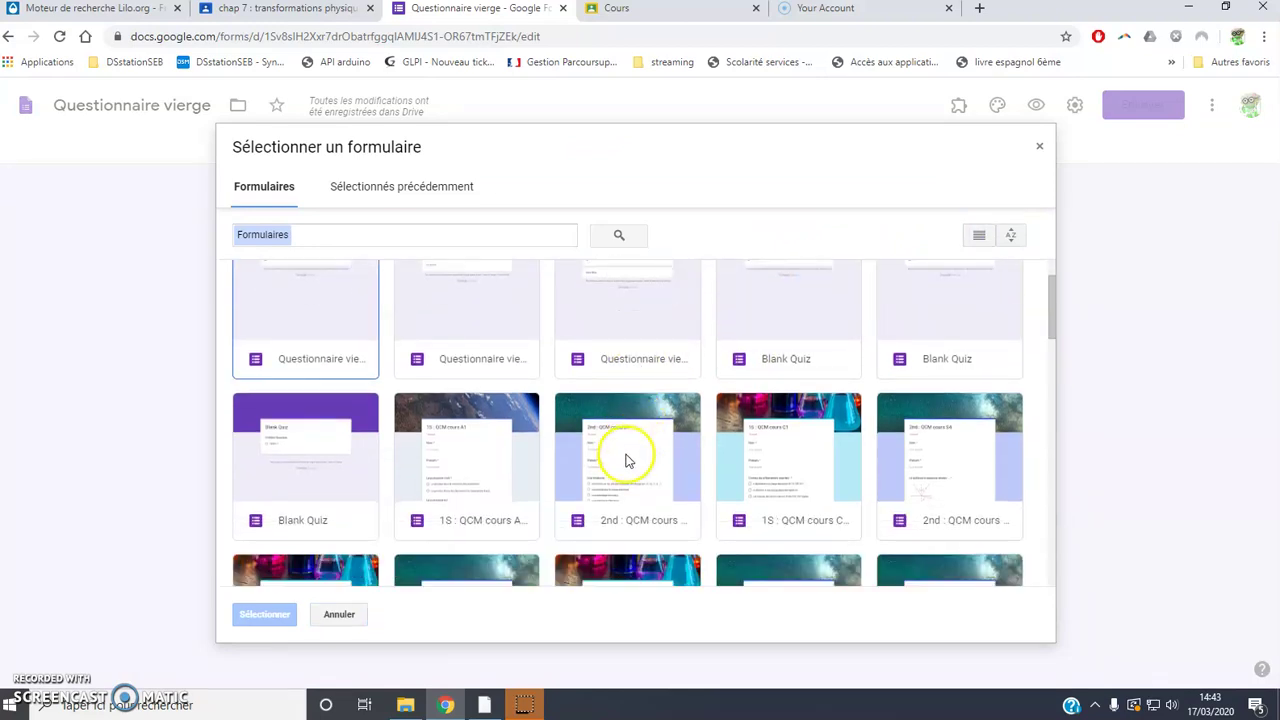
pyautogui.click(626, 456)
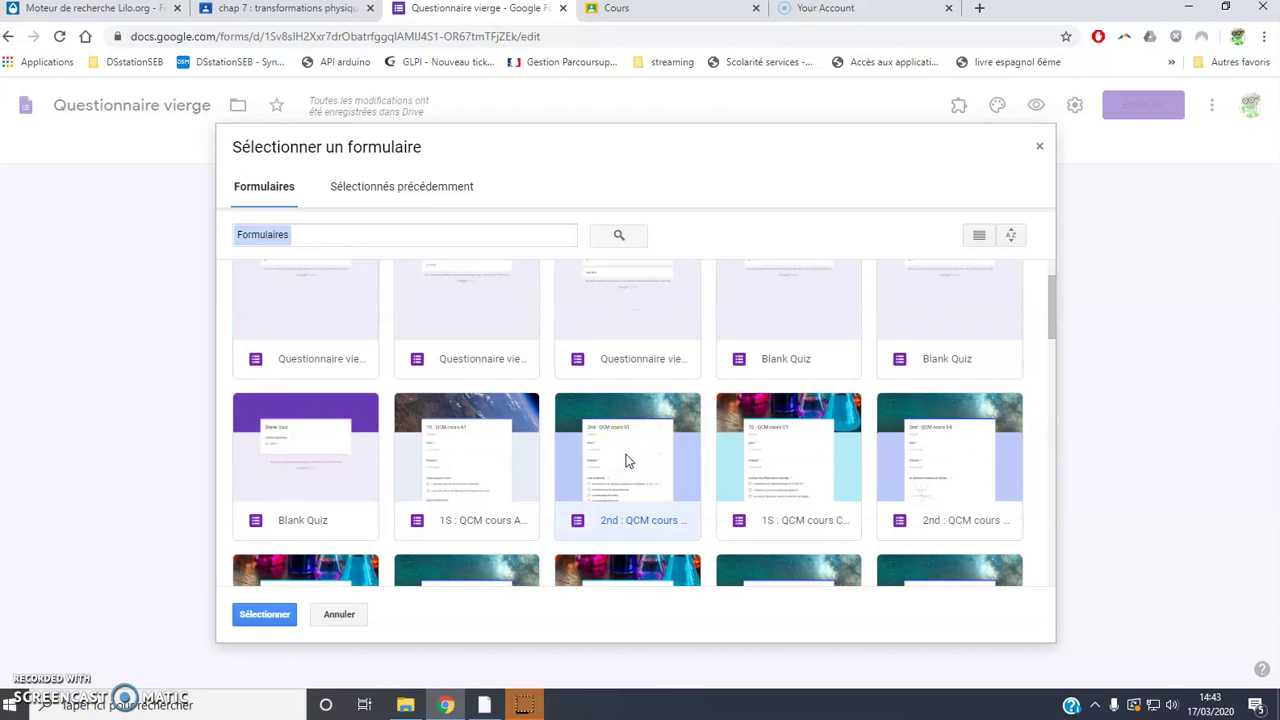
pyautogui.doubleClick(626, 456)
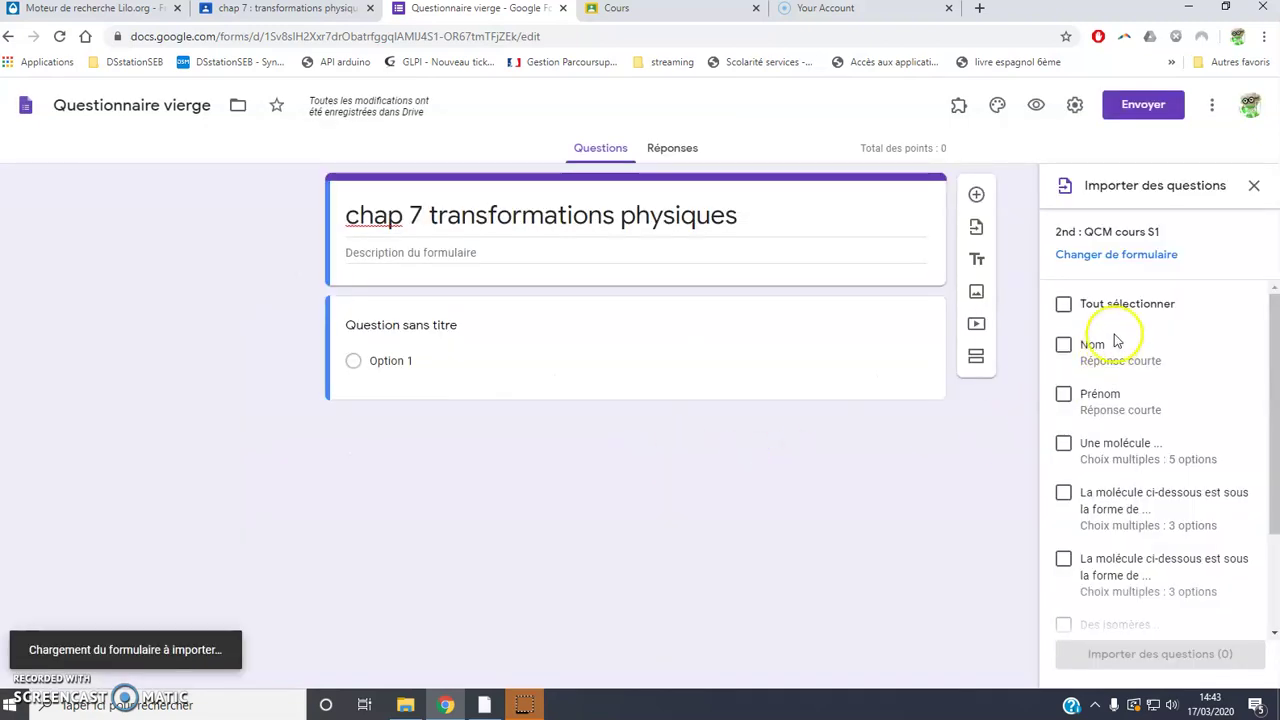
# - Import the second "La molécule ci-dessous est sous la forme de ..." question and the "Des isomères ..." question into the new quiz
pyautogui.scroll(-2, 1077, 373)
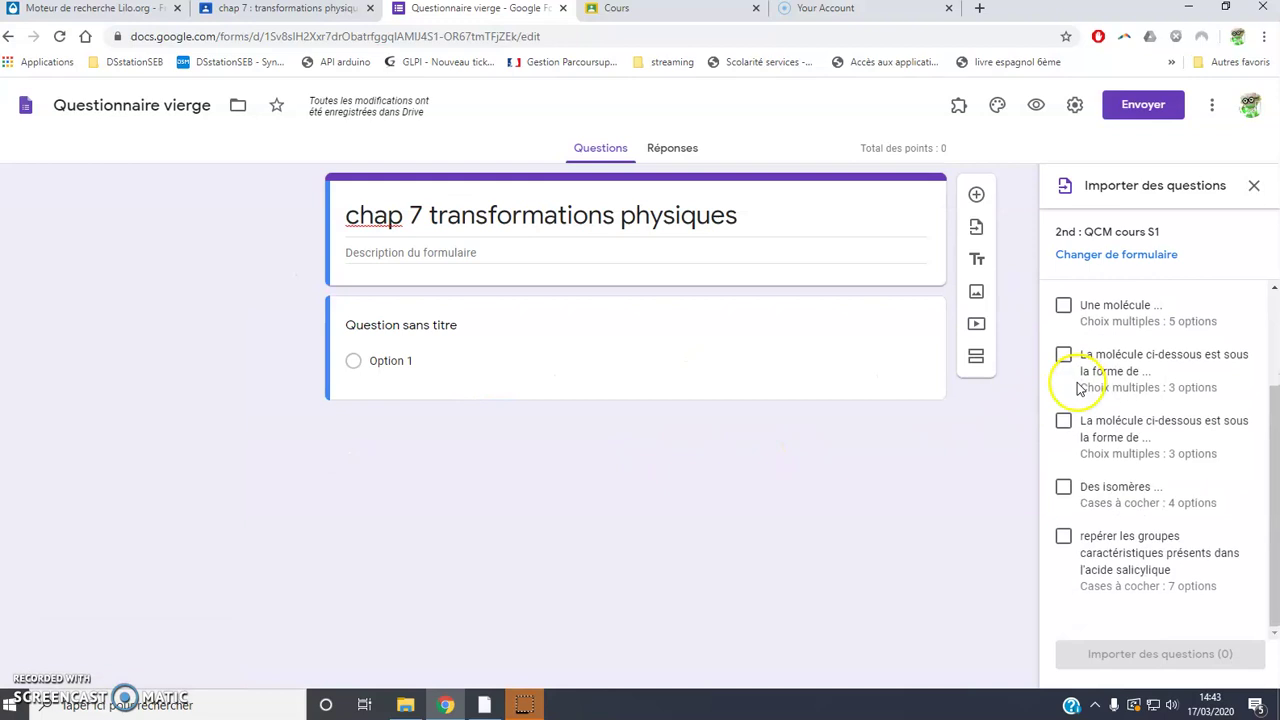
pyautogui.click(1063, 421)
pyautogui.click(1063, 489)
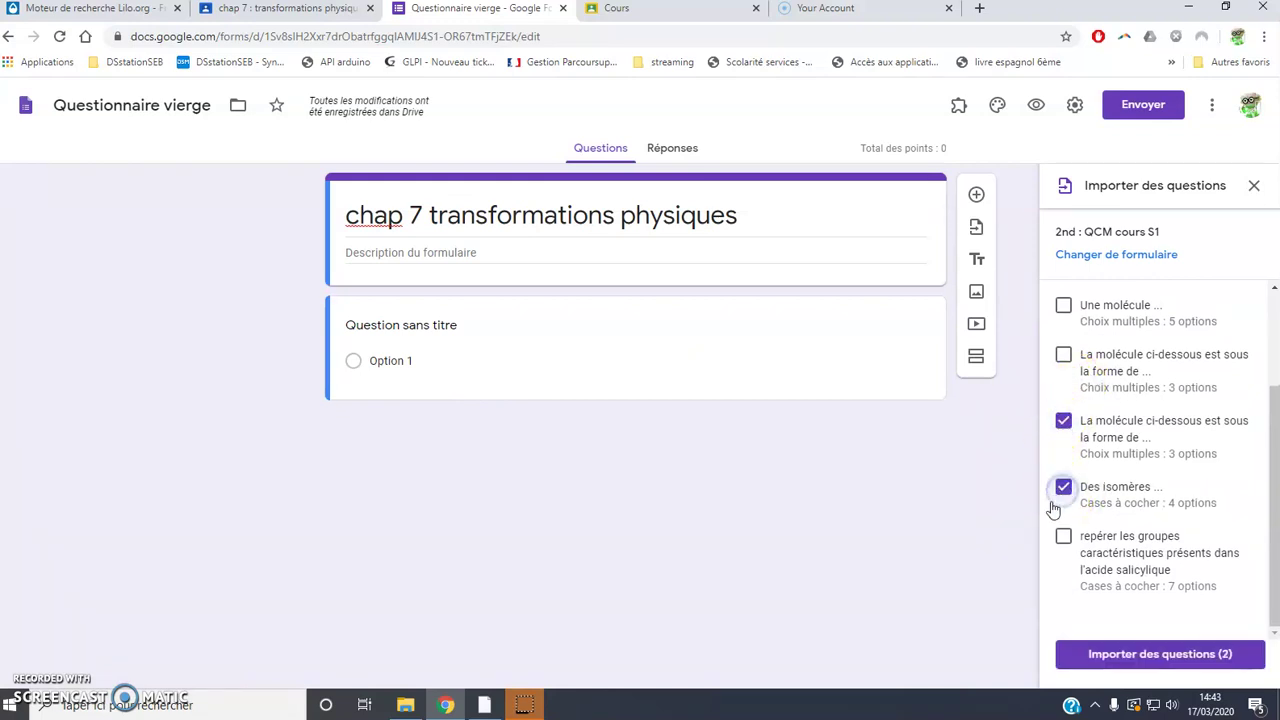
pyautogui.click(1140, 654)
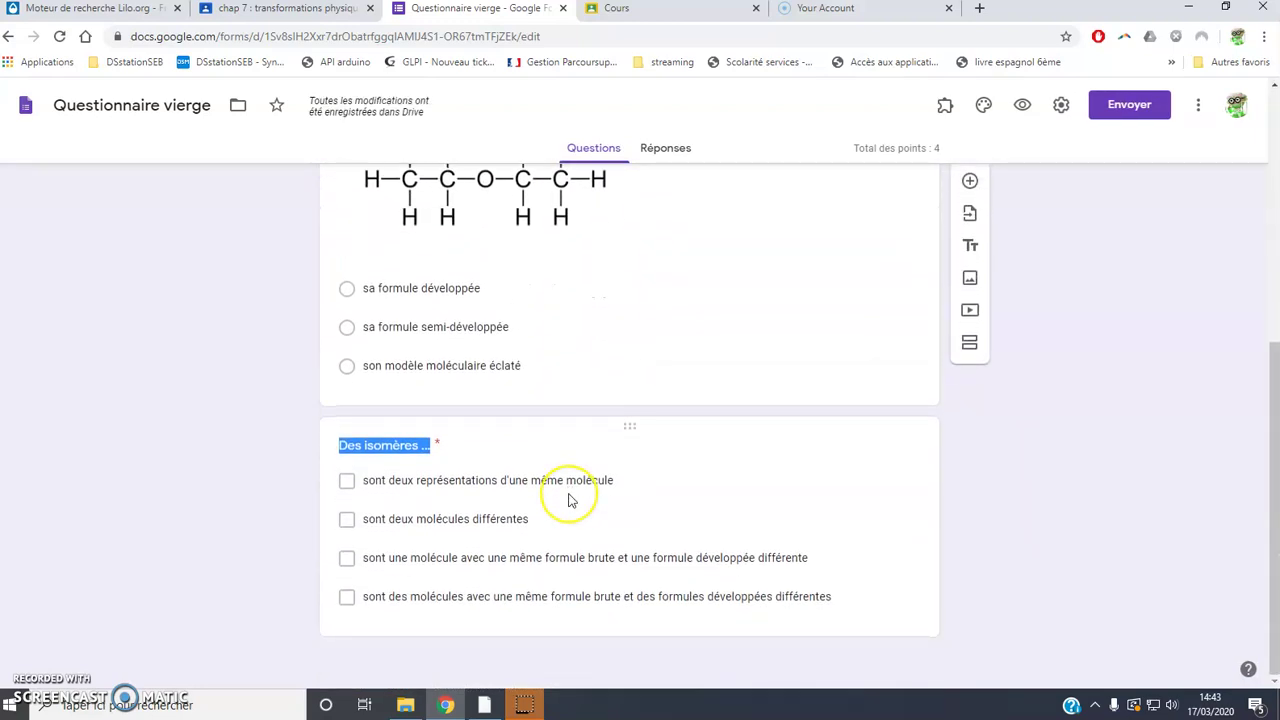
# - Examine the imported questions, including the image and answer options of the molecule question
pyautogui.scroll(4, 570, 500)
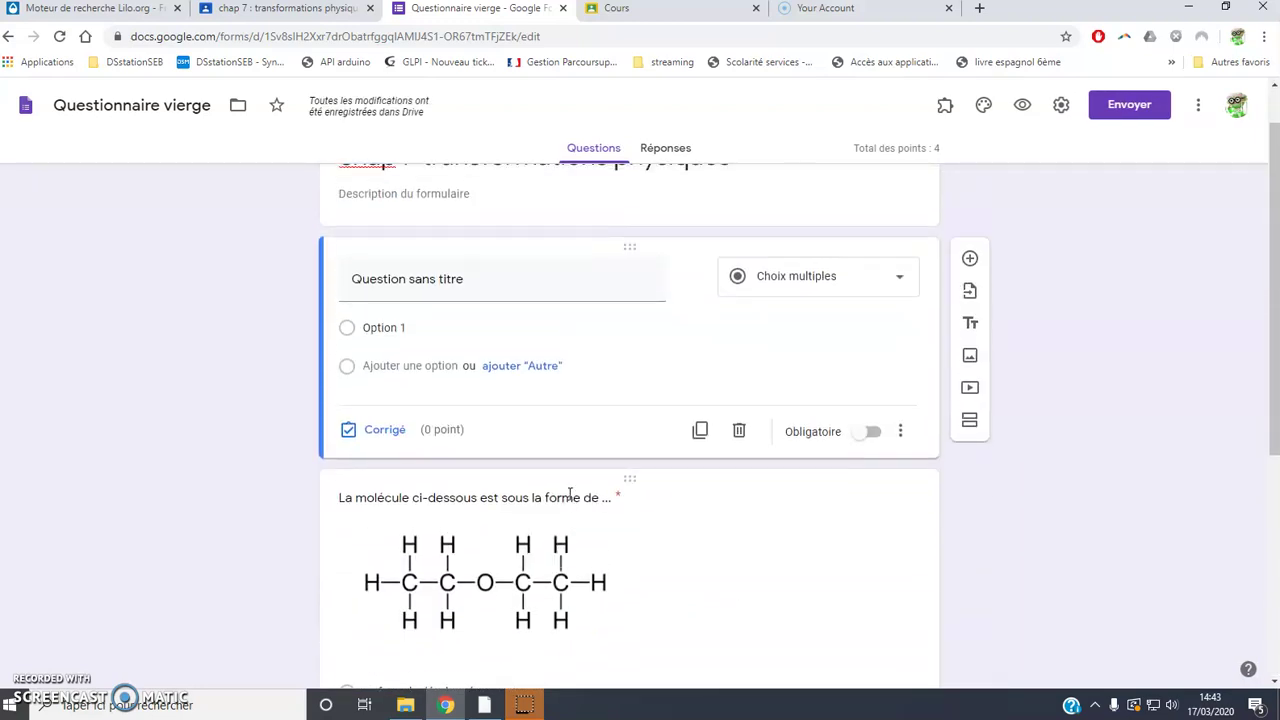
pyautogui.scroll(1, 570, 494)
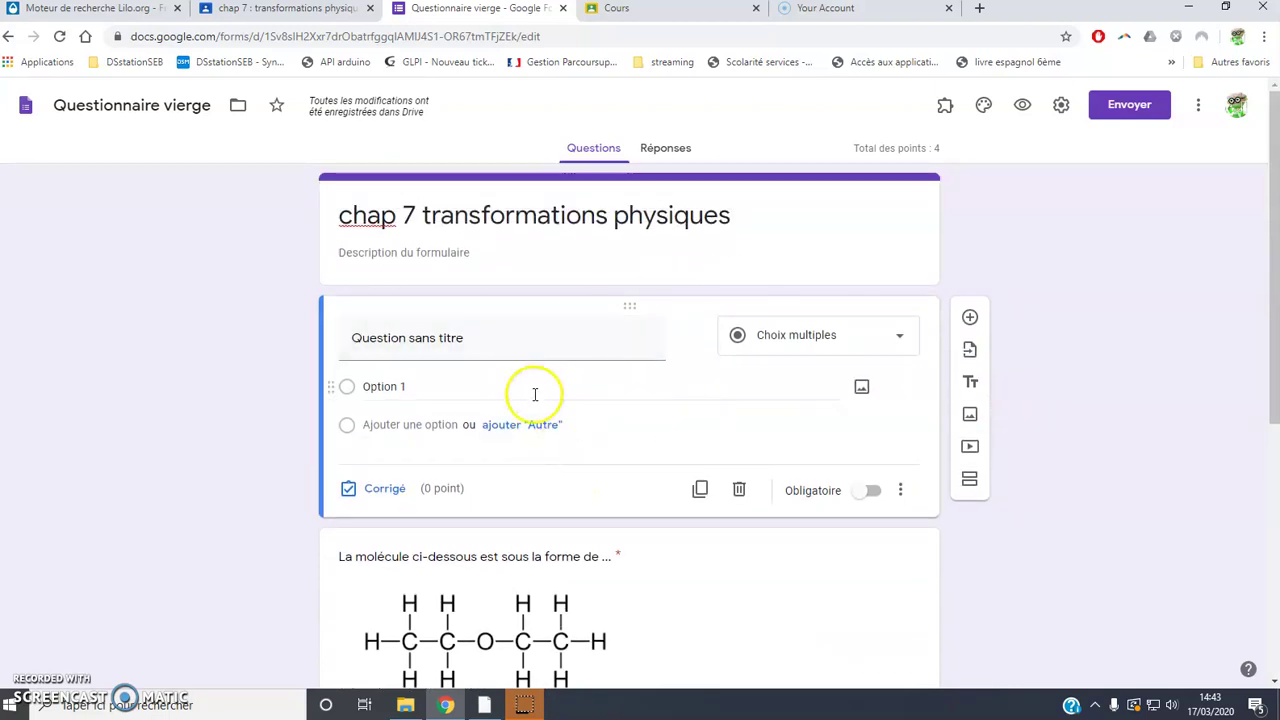
pyautogui.scroll(-3, 546, 371)
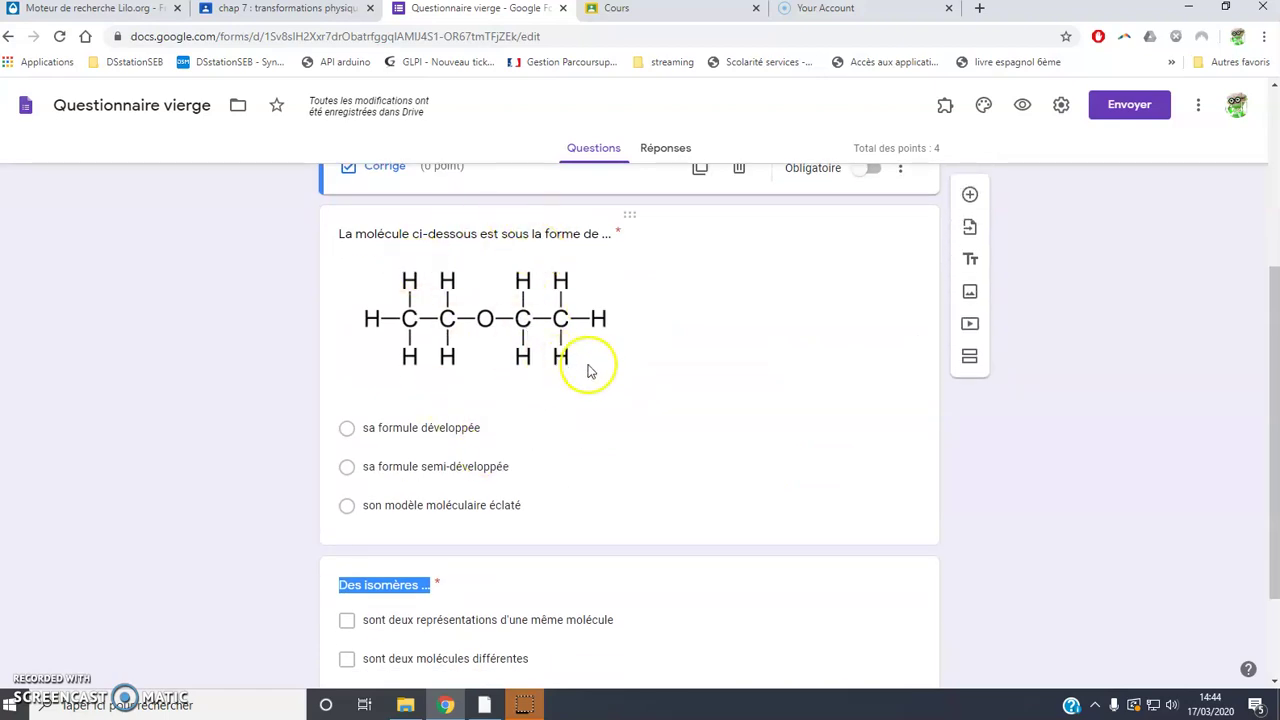
pyautogui.click(588, 371)
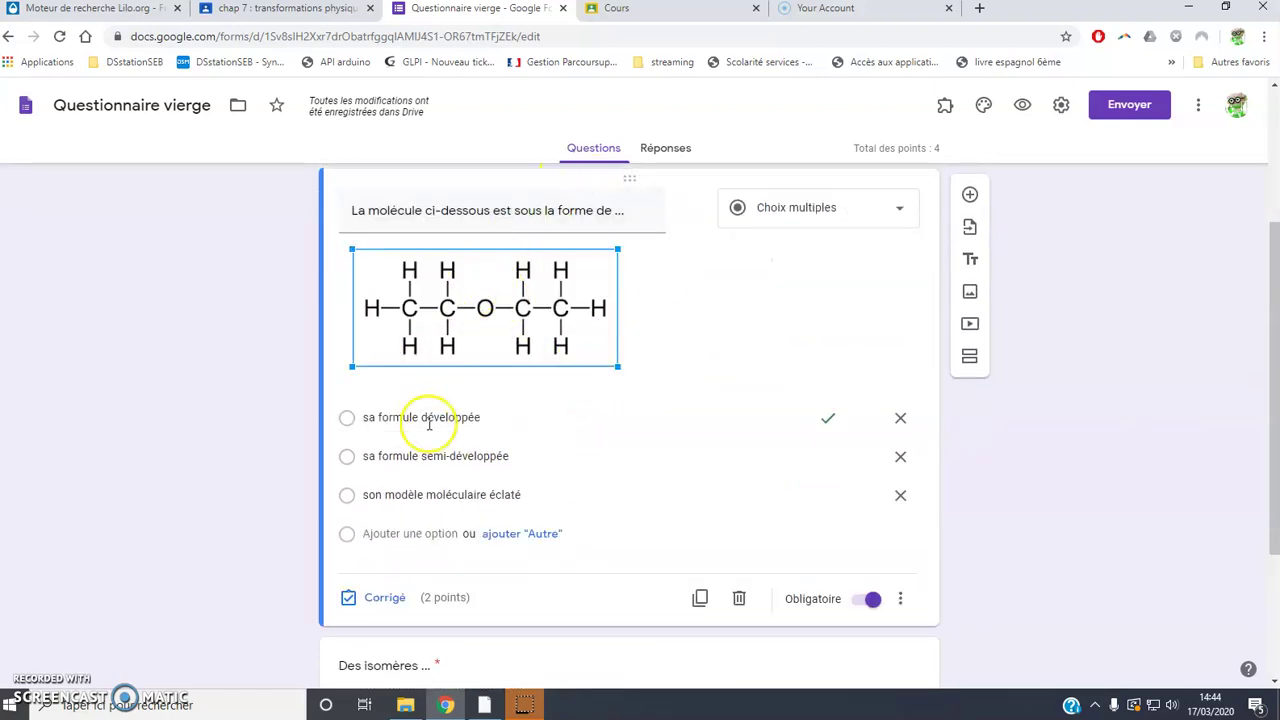
pyautogui.click(484, 418)
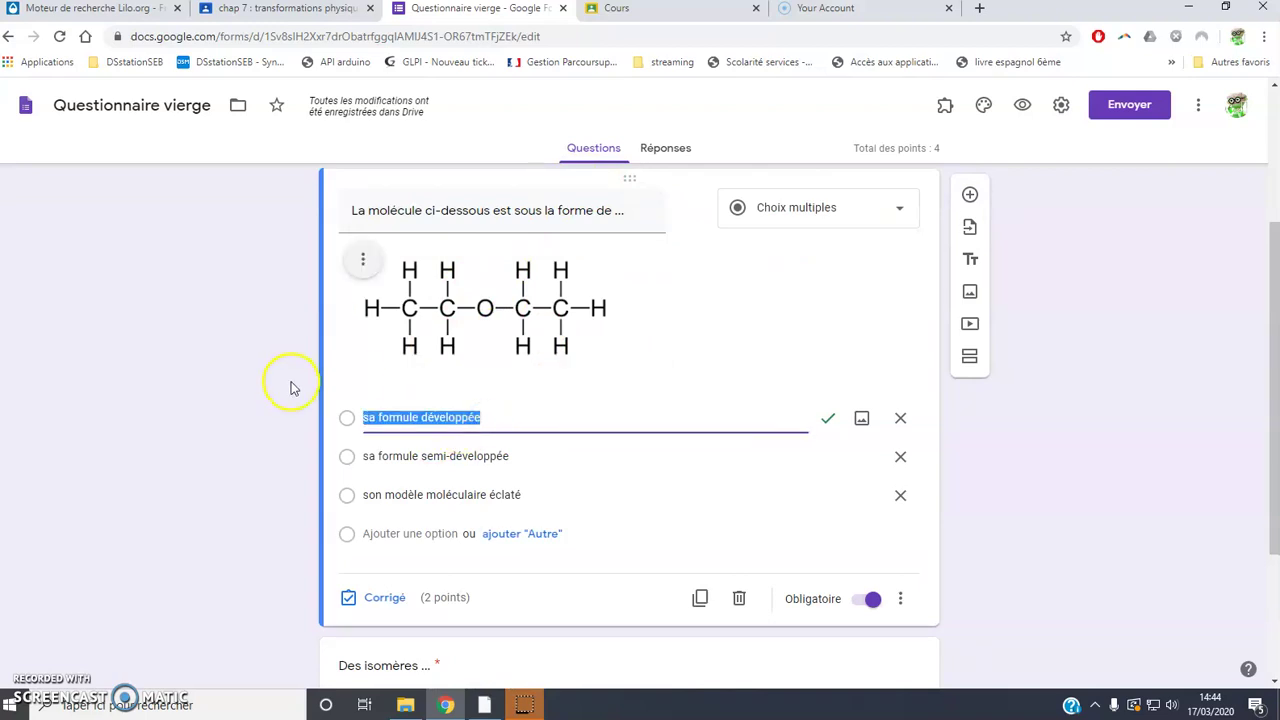
pyautogui.click(937, 568)
pyautogui.scroll(3, 943, 550)
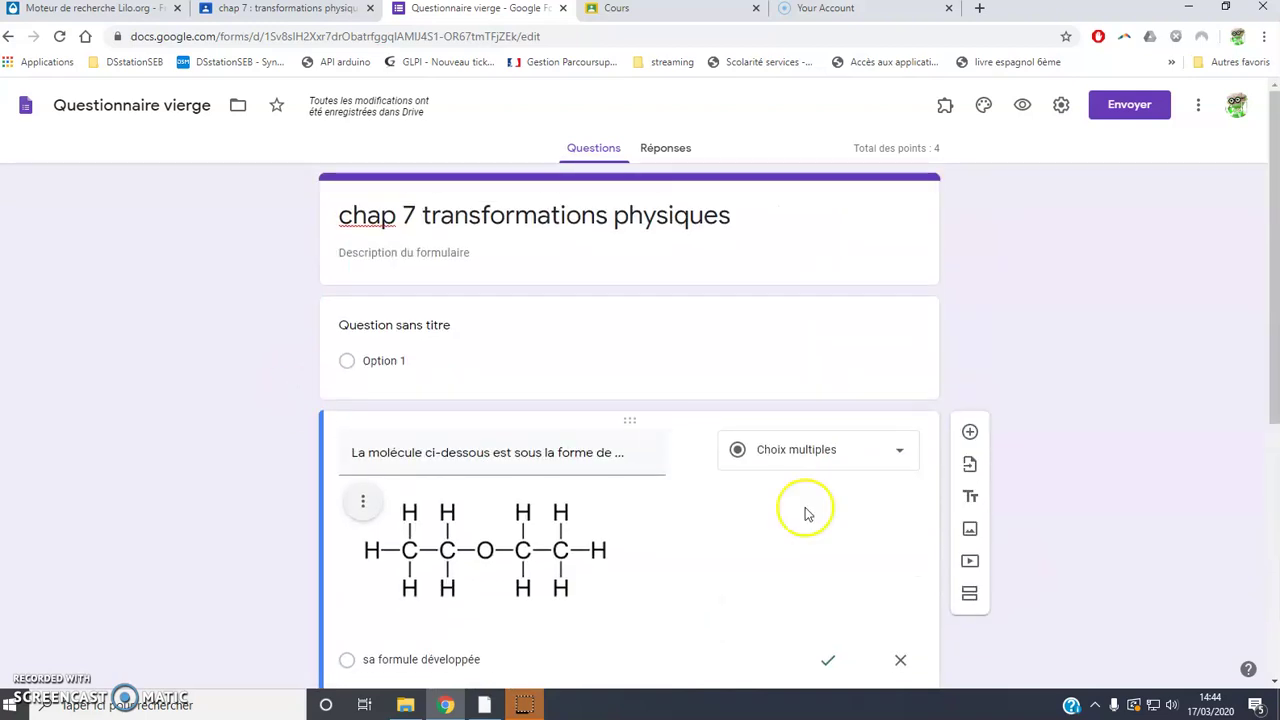
# - Title the untitled first question "quels sont les noms des changements d'état"
pyautogui.click(386, 330)
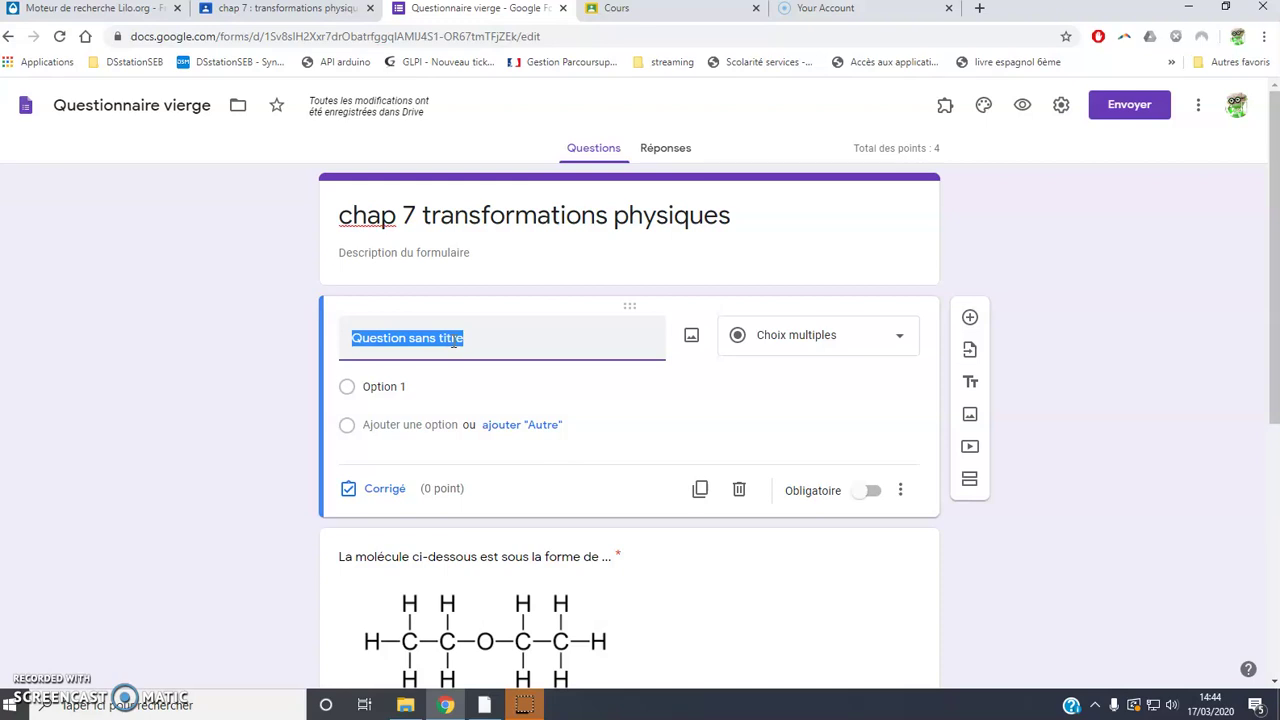
pyautogui.write('que')
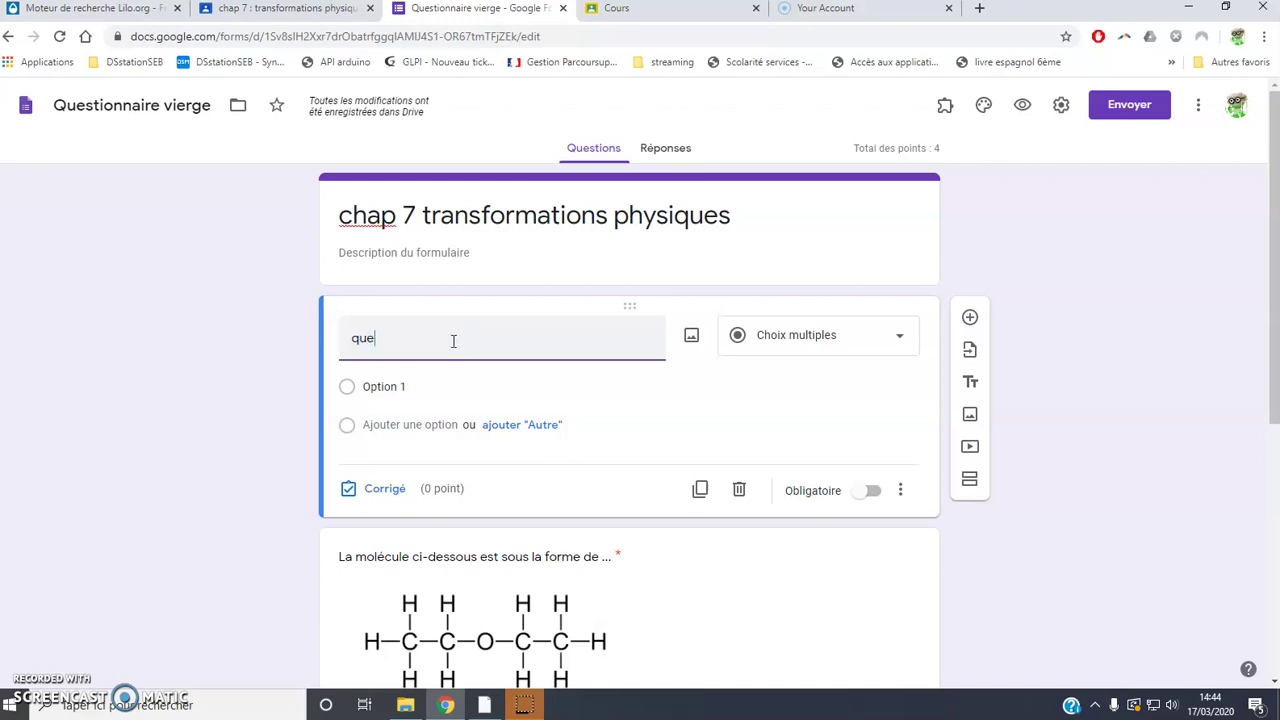
pyautogui.write('ls s')
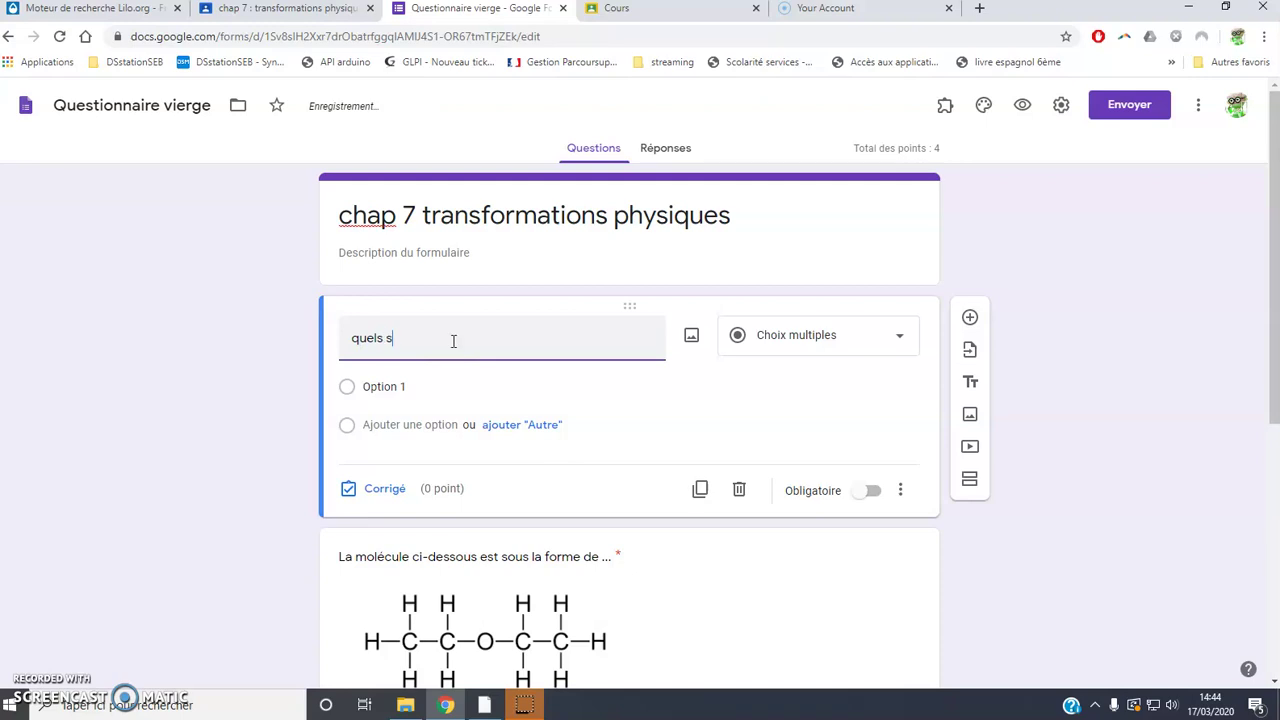
pyautogui.write("ont les noms des changements d'état")
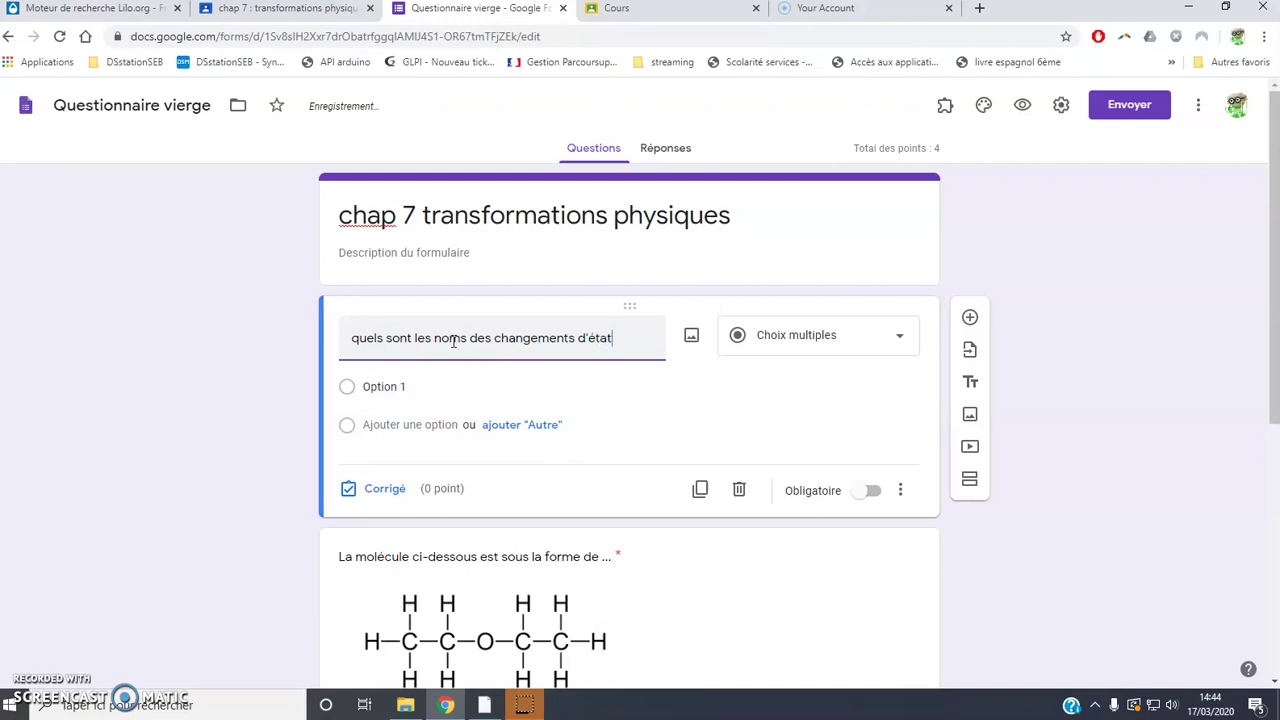
# - Give the first question the three answer options "dissolution", "fusion" and "liquéfaction"
pyautogui.click(425, 382)
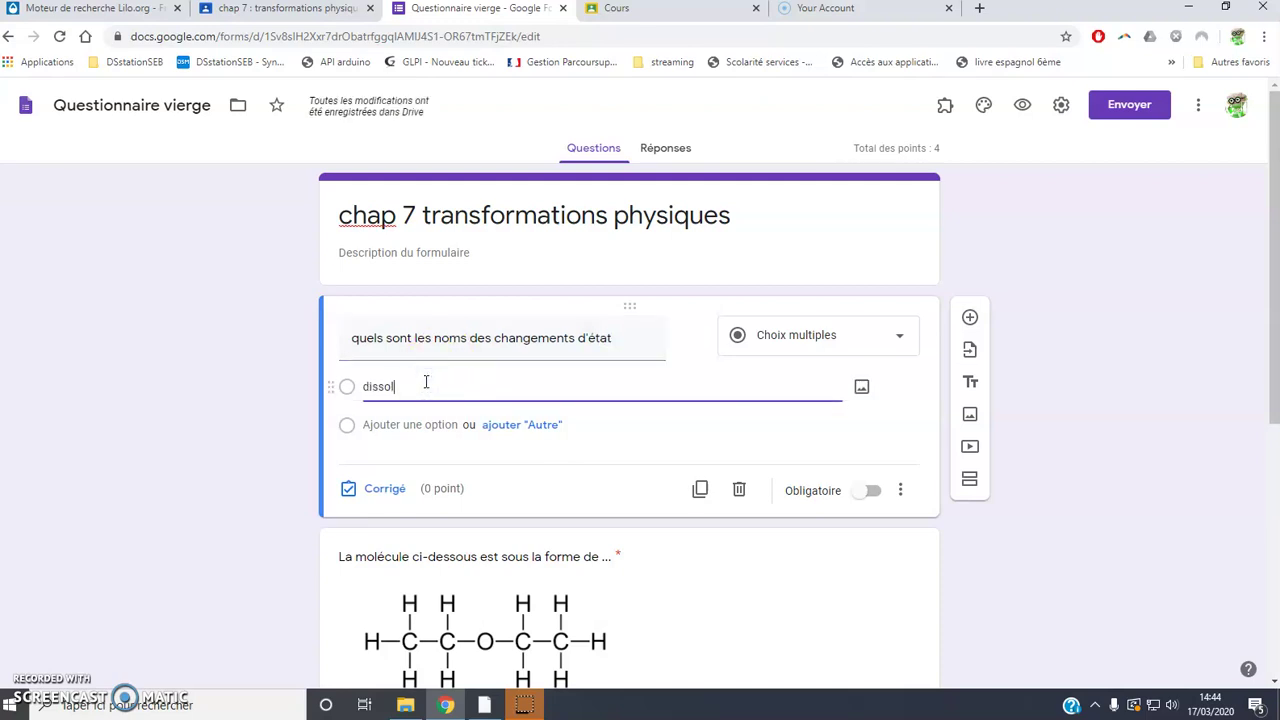
pyautogui.press('Return')
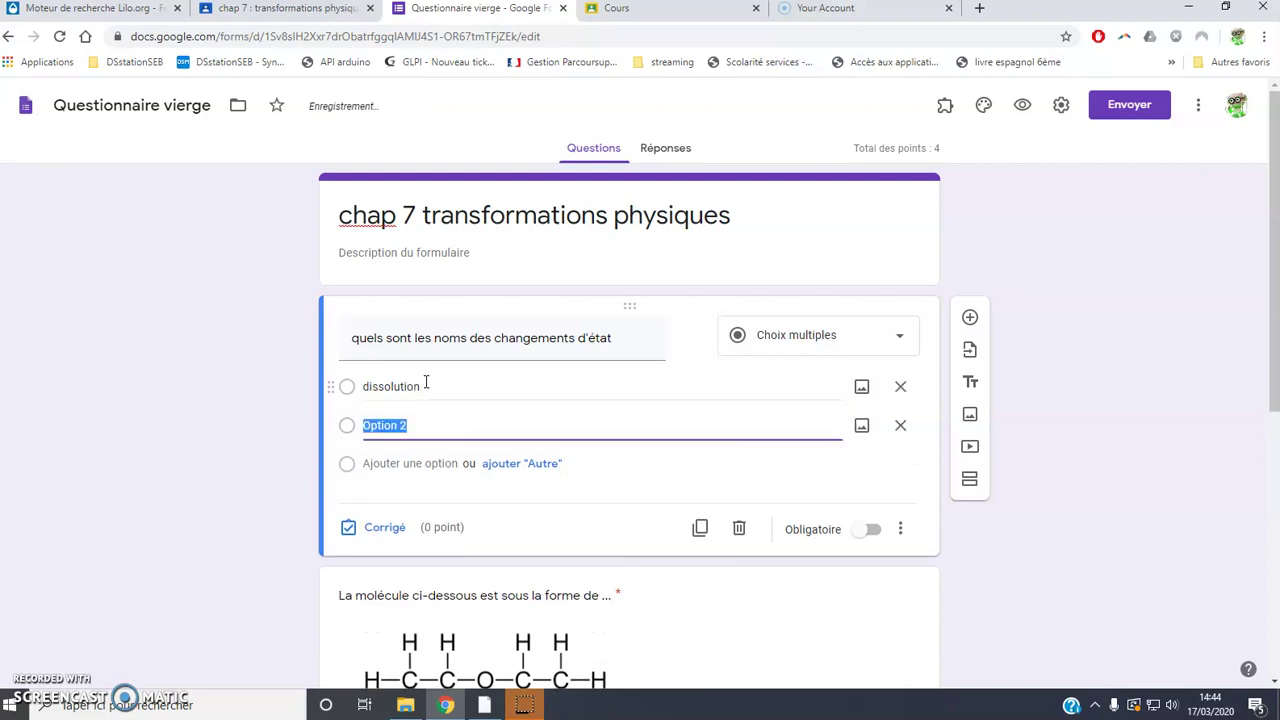
pyautogui.write('fusion')
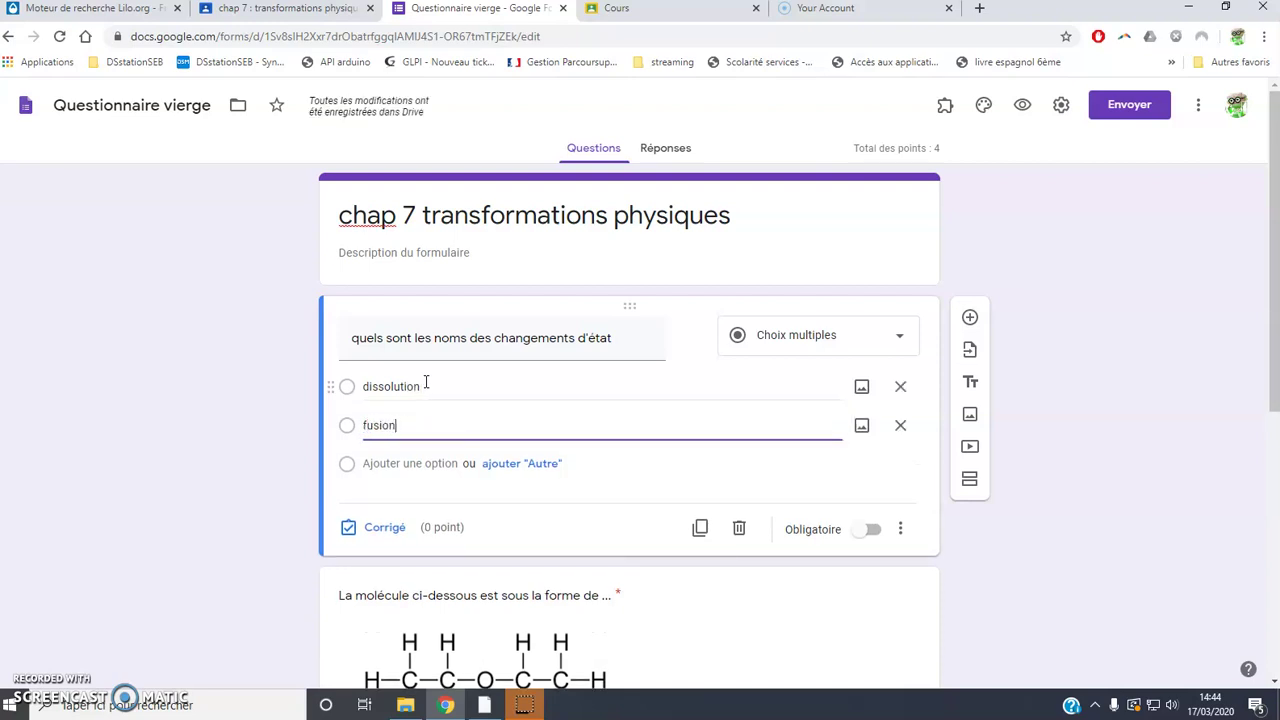
pyautogui.press('Return')
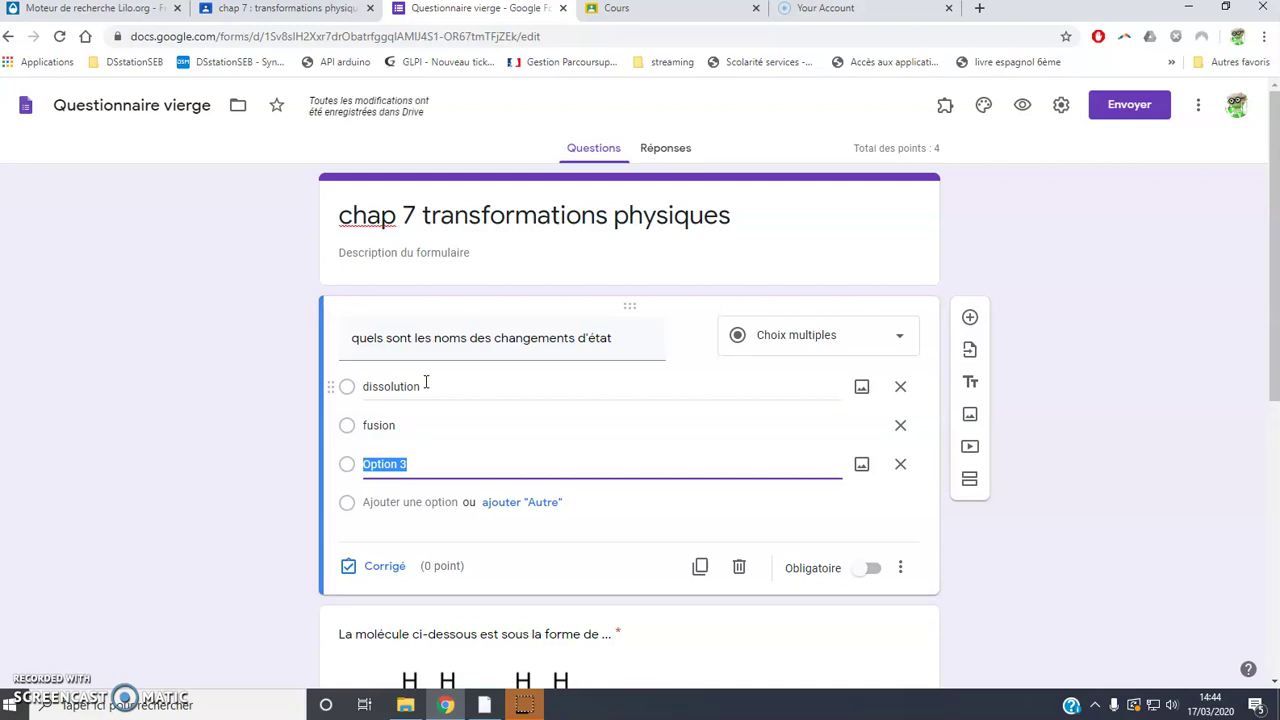
pyautogui.write('liquéfac')
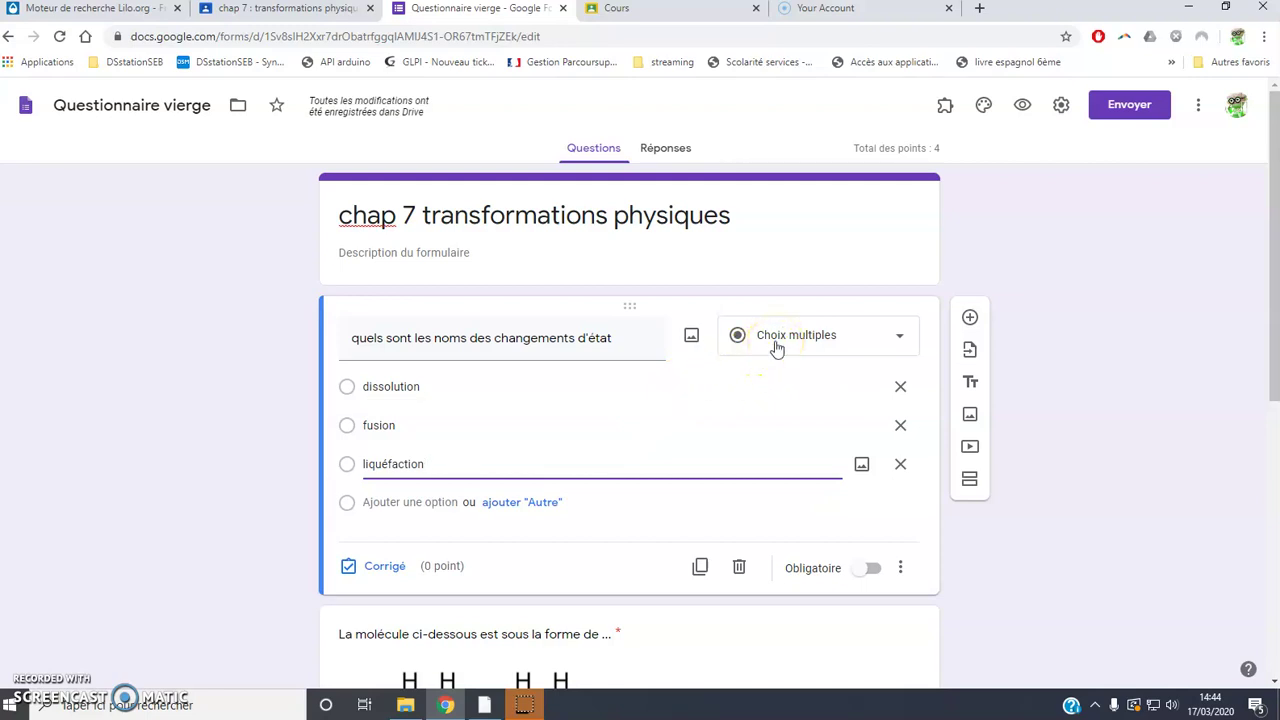
# - Review the question types available for the first question, keeping it as "Choix multiples"
pyautogui.click(776, 343)
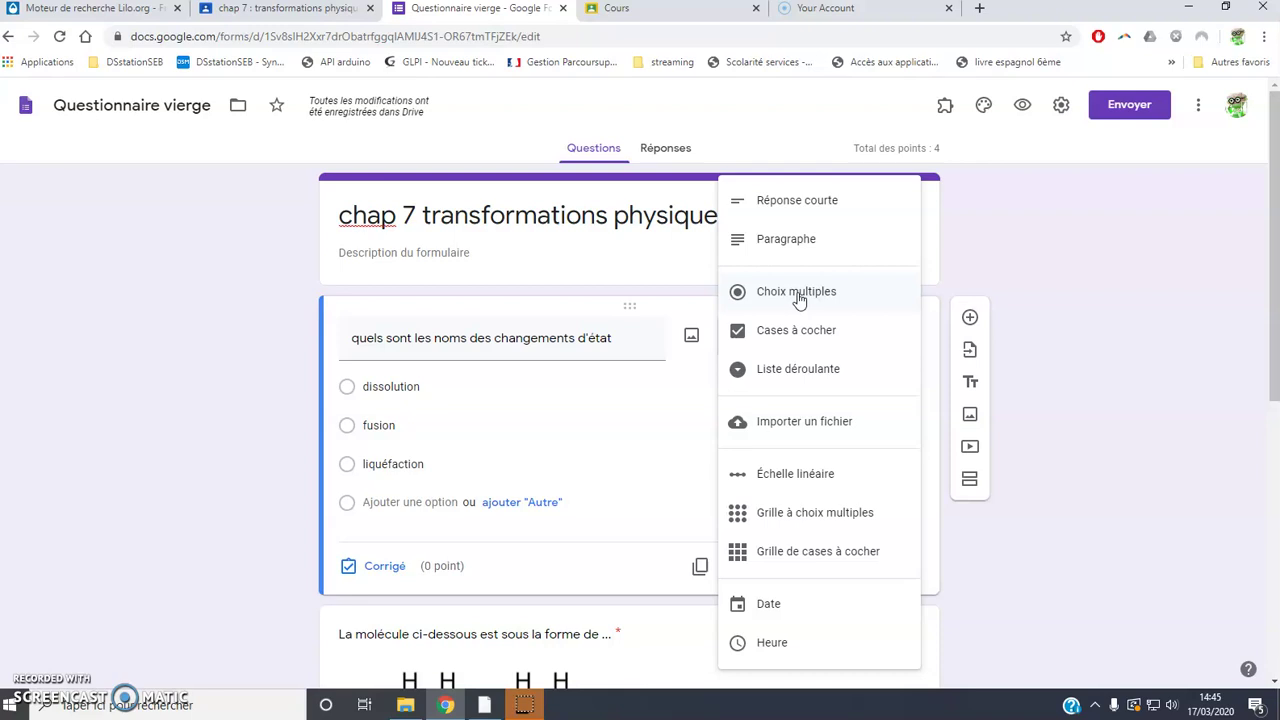
pyautogui.click(793, 335)
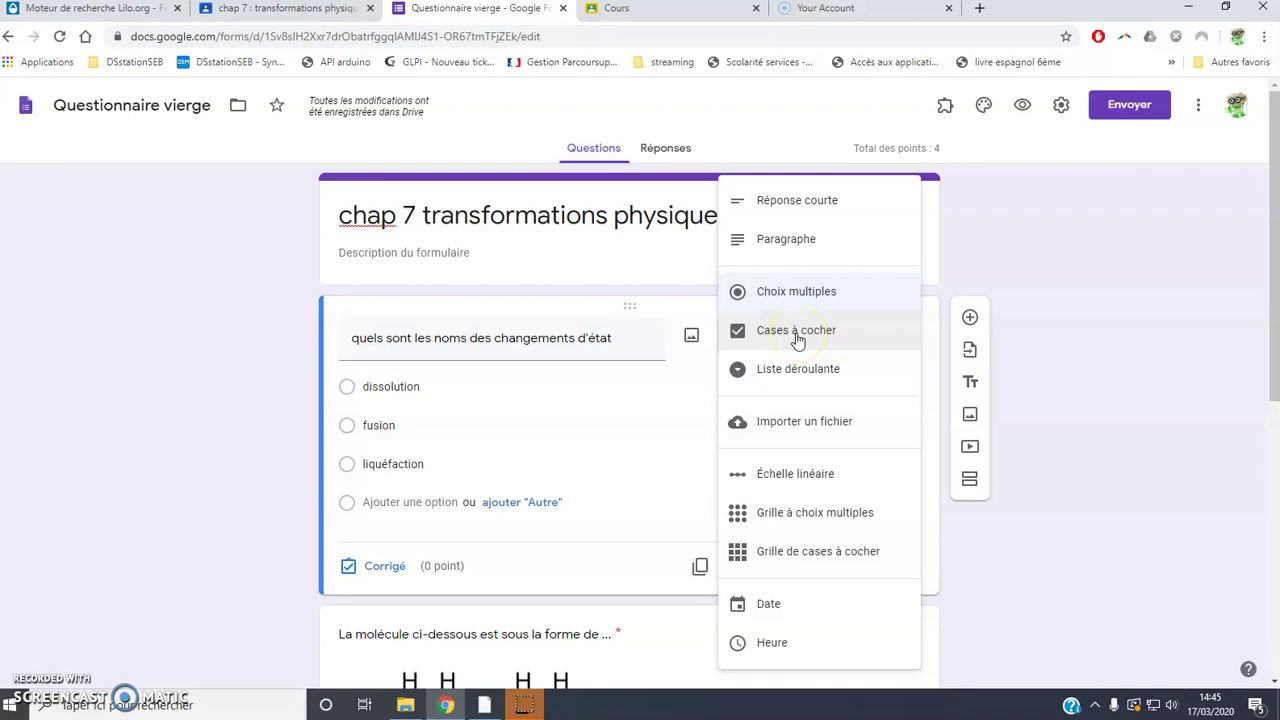
pyautogui.click(797, 293)
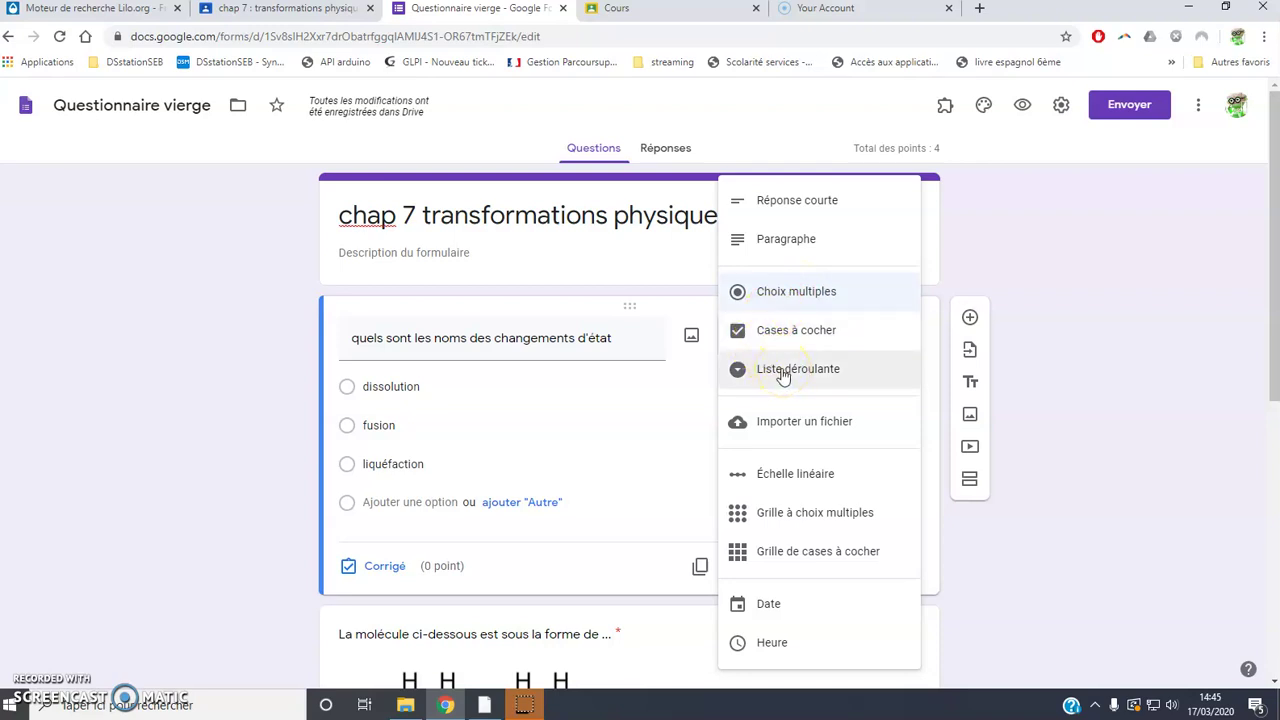
pyautogui.click(797, 206)
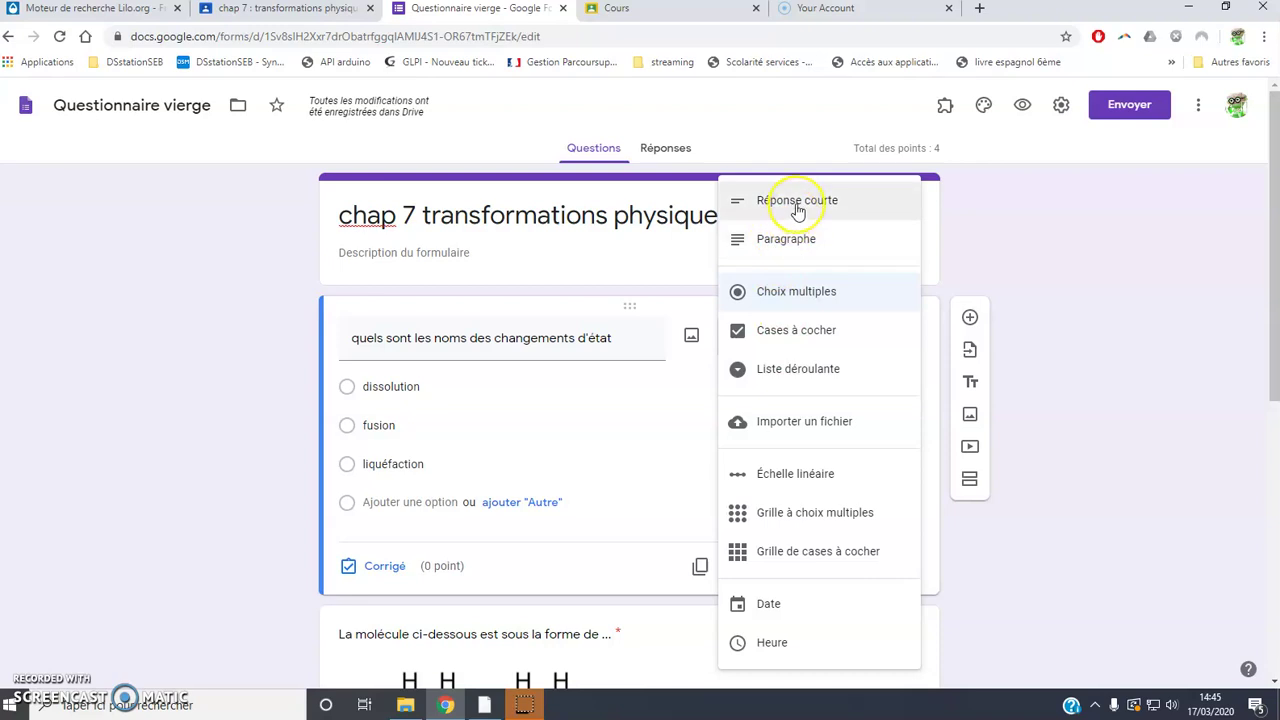
pyautogui.click(793, 250)
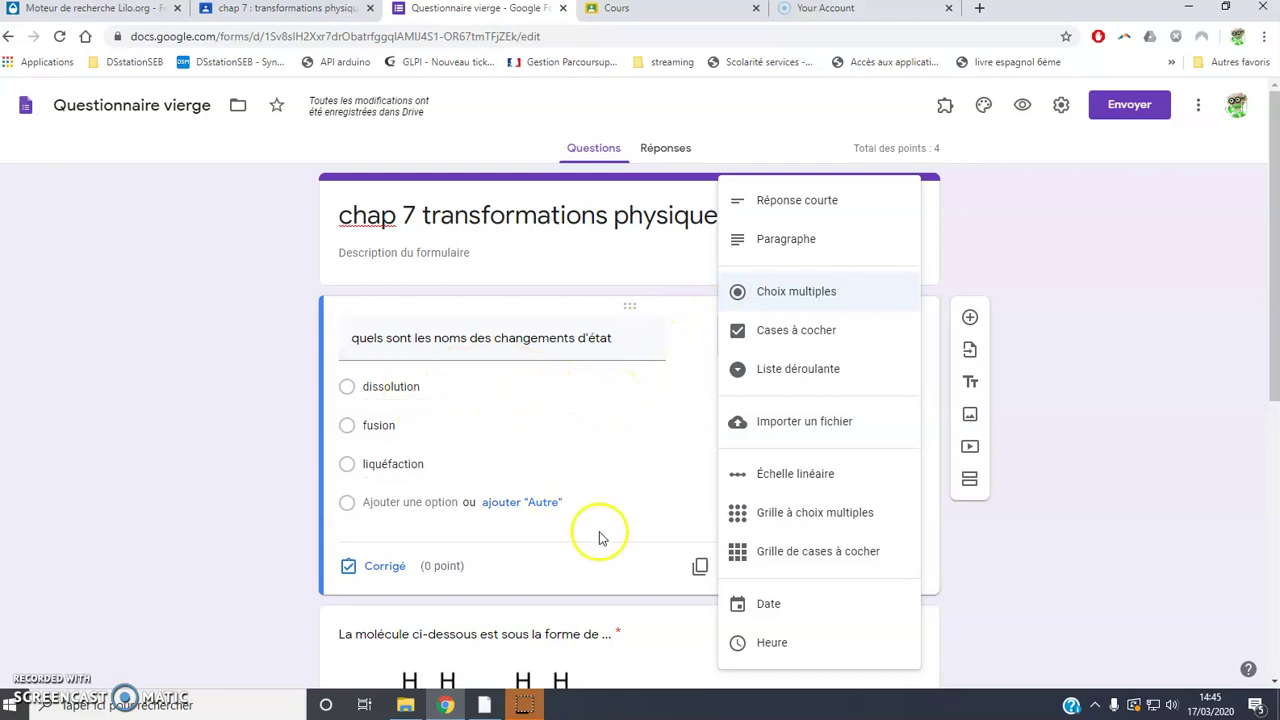
pyautogui.click(840, 293)
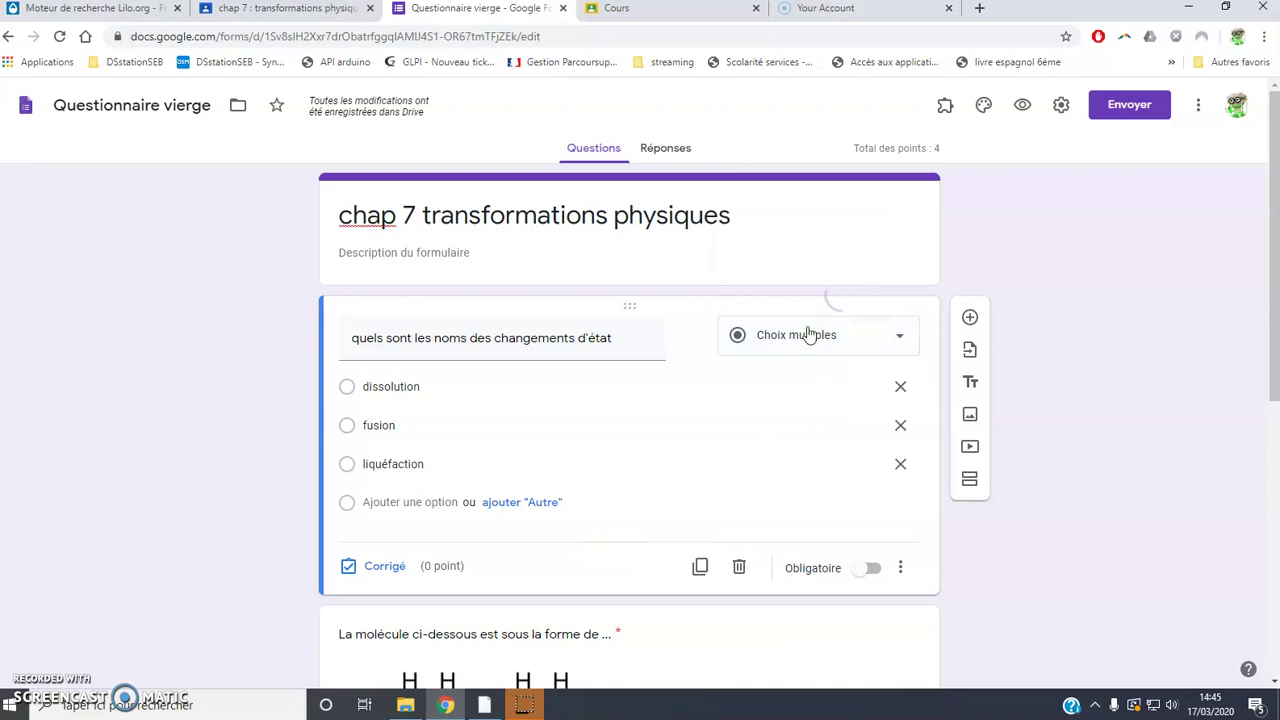
# - Change the first question's type to "Cases à cocher" and make the question mandatory
pyautogui.click(826, 334)
pyautogui.click(792, 328)
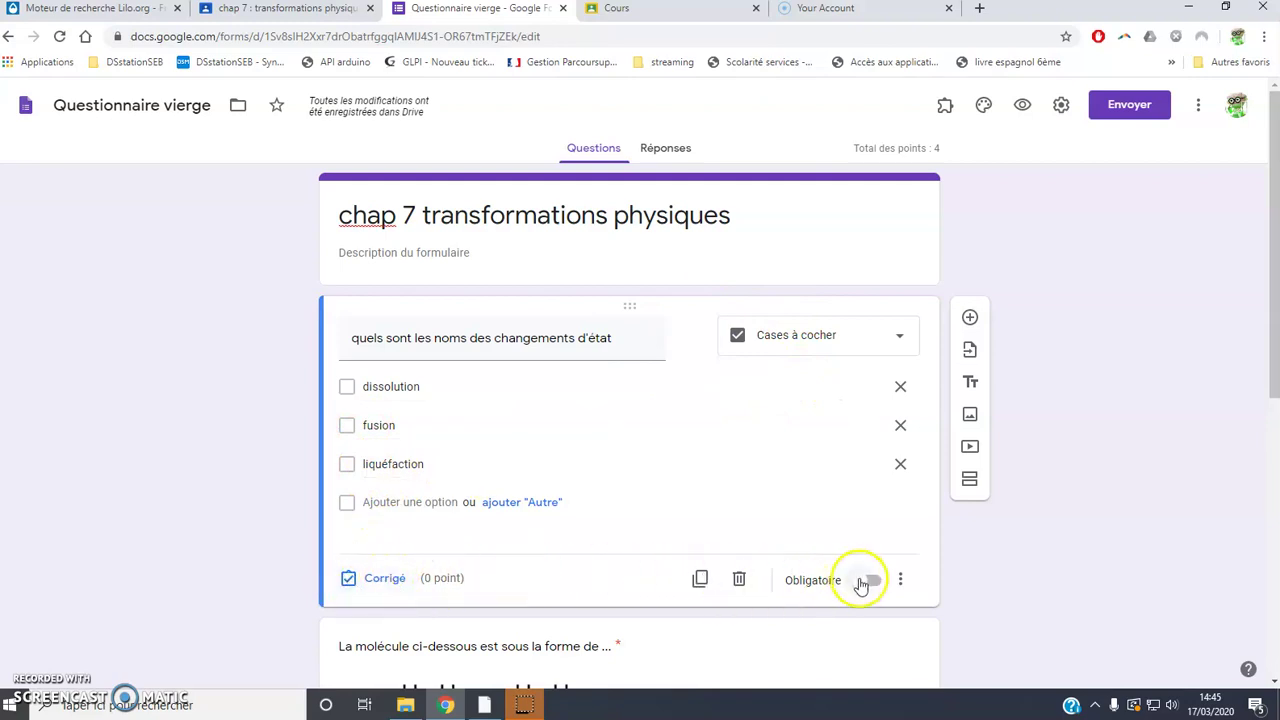
pyautogui.click(862, 582)
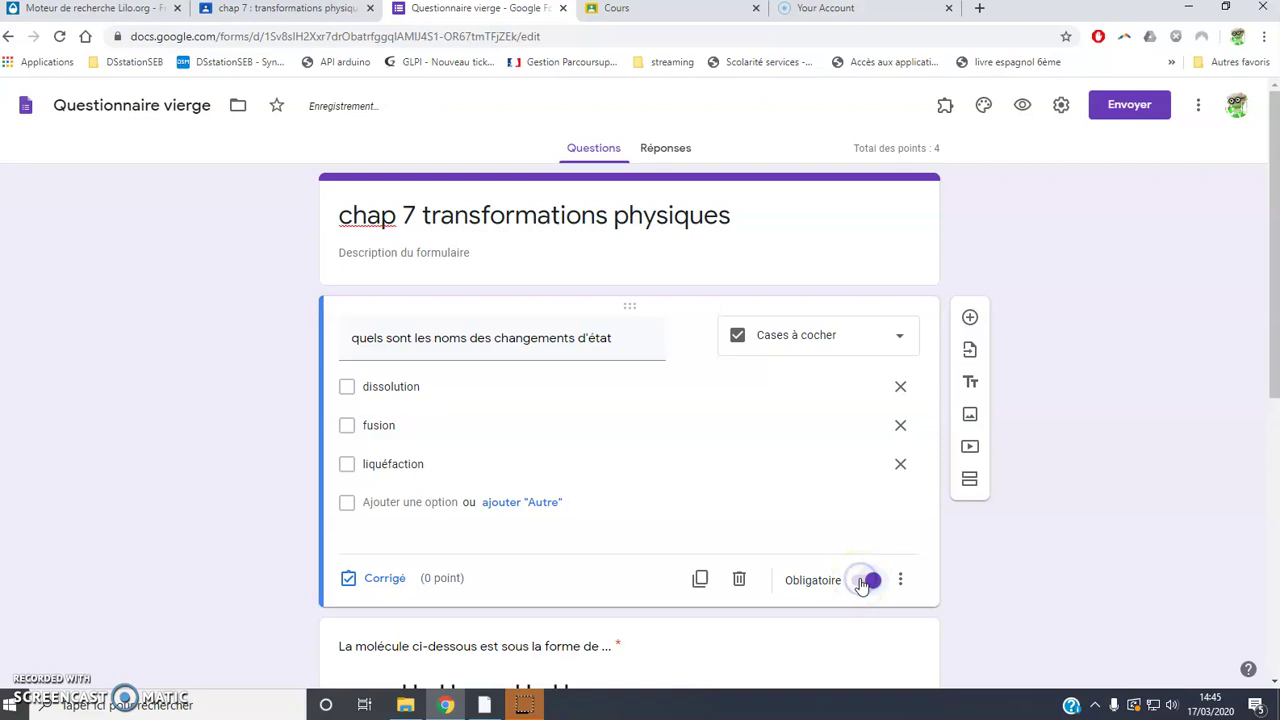
# - Start inserting an image after the first question, and switch to File Explorer to open the Images folder
pyautogui.click(970, 416)
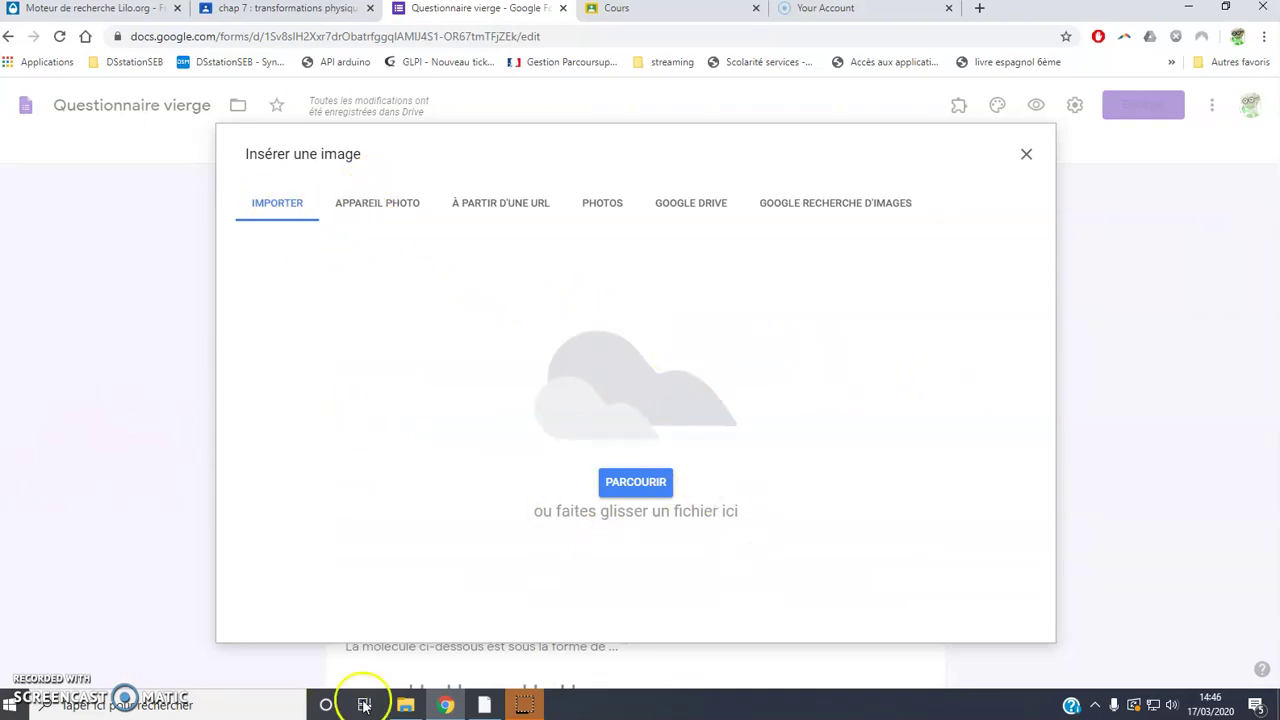
pyautogui.click(403, 706)
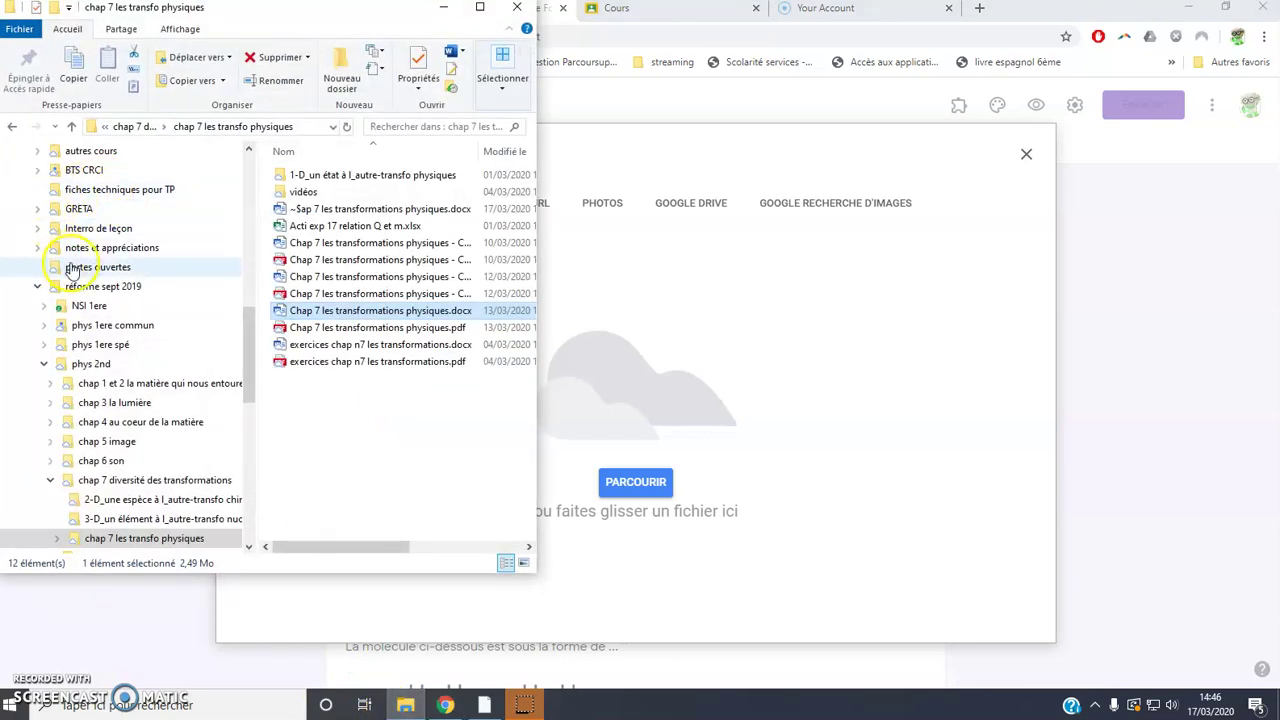
pyautogui.scroll(7, 73, 267)
pyautogui.scroll(3, 73, 267)
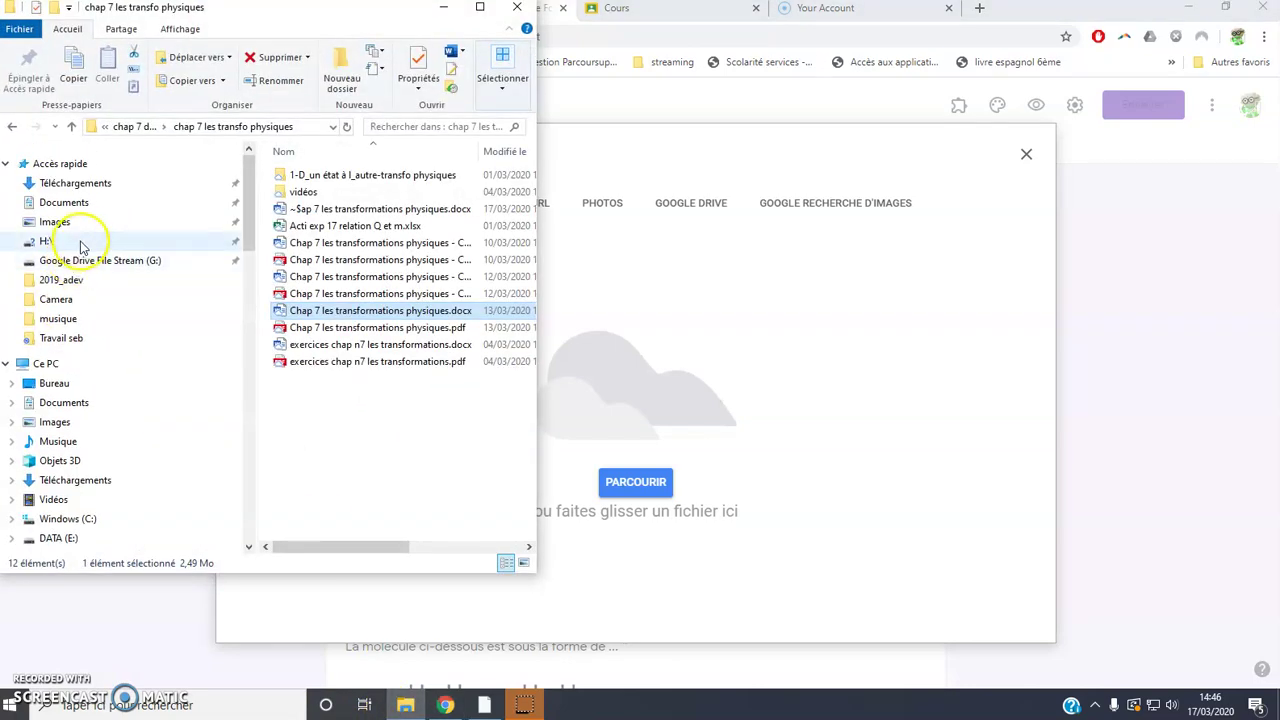
pyautogui.click(66, 223)
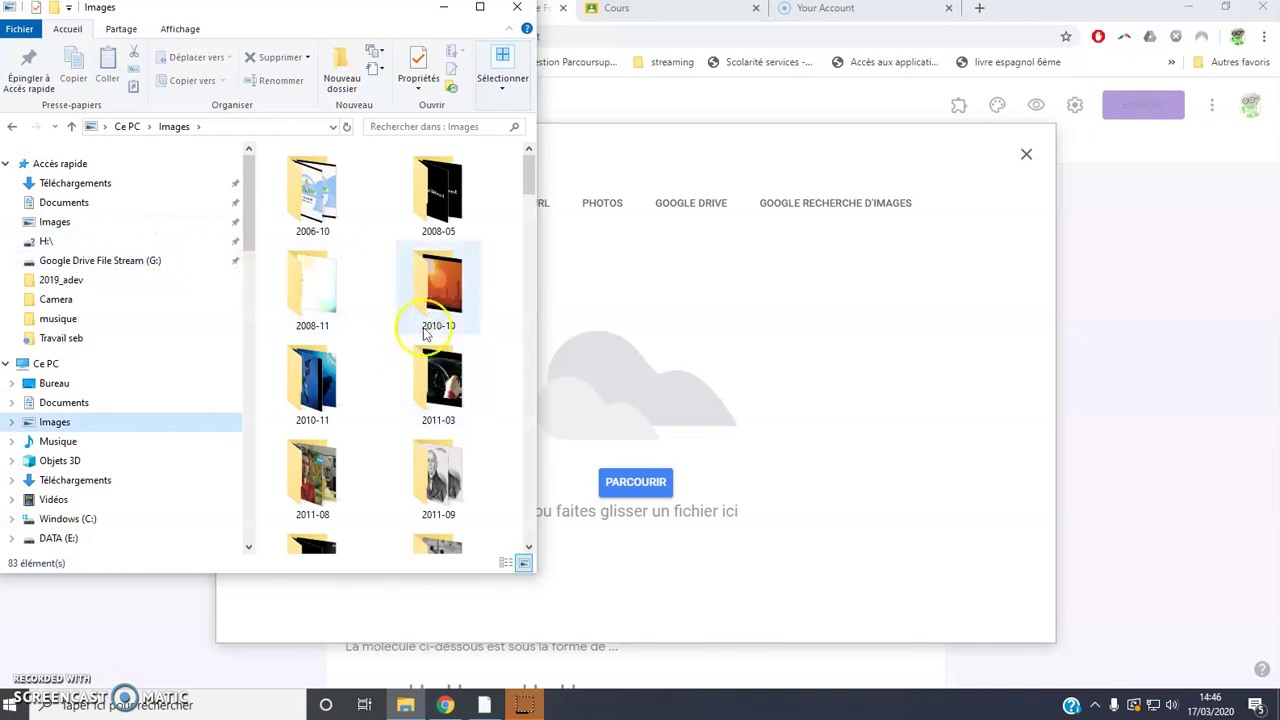
# - Find workout.png in the Images folder and upload it into the form as an image block
pyautogui.doubleClick(430, 295)
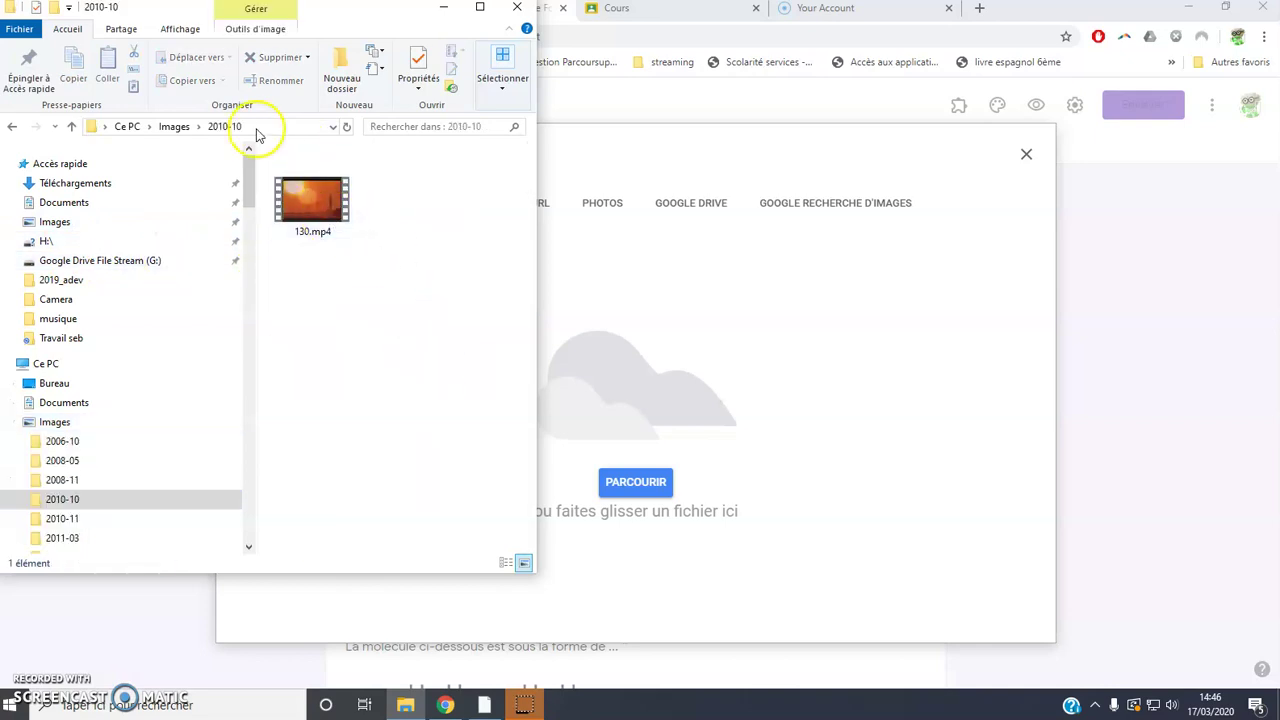
pyautogui.click(166, 128)
pyautogui.scroll(-15, 320, 310)
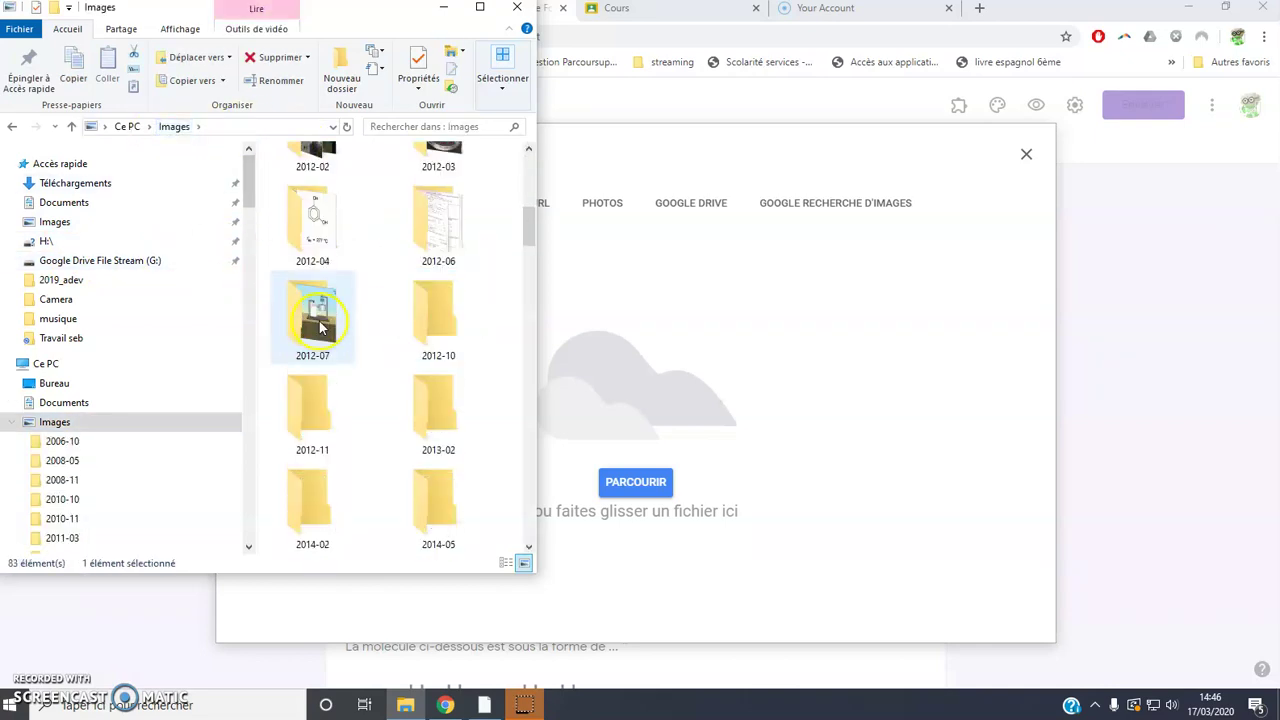
pyautogui.scroll(-5, 322, 327)
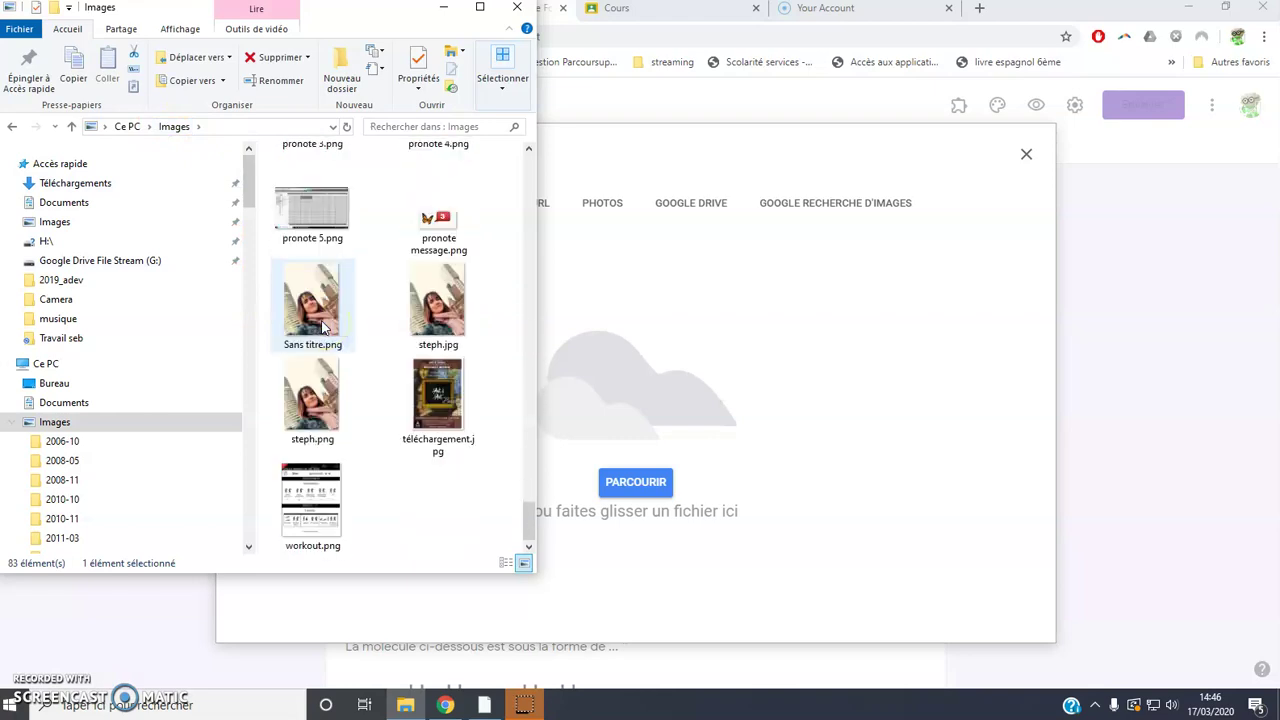
pyautogui.click(308, 512)
pyautogui.moveTo(308, 512); pyautogui.dragTo(543, 351)
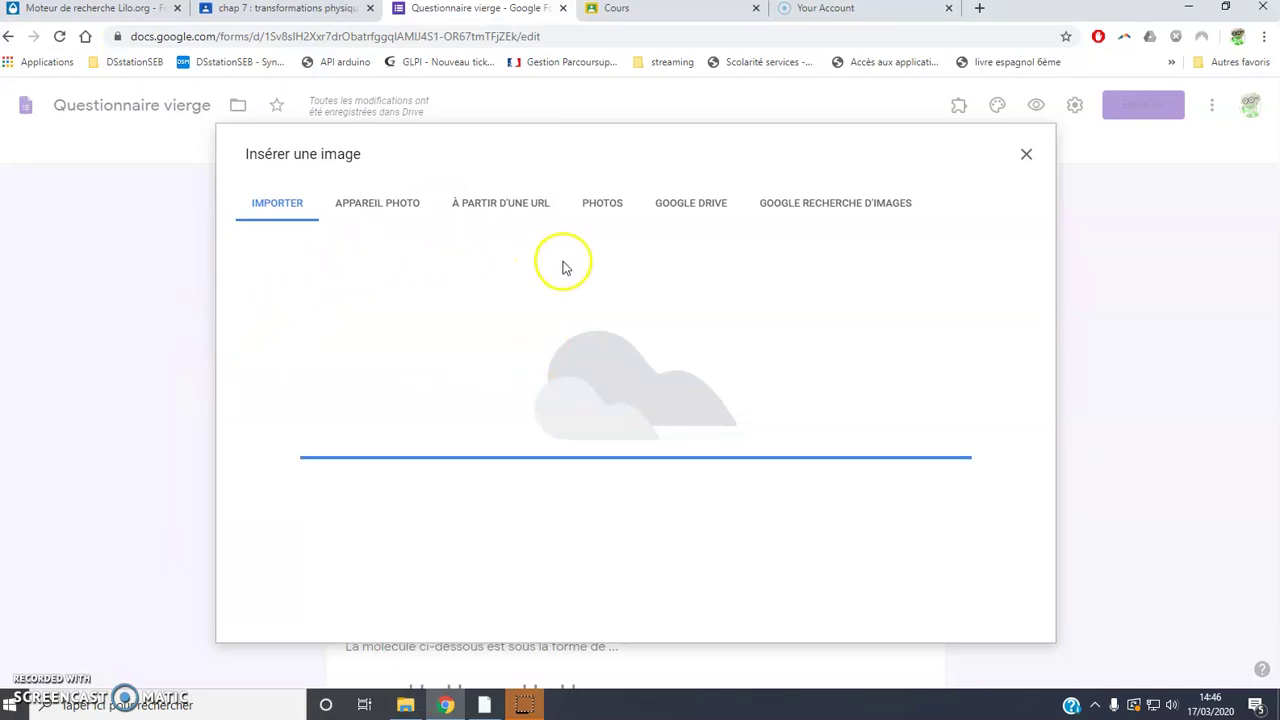
pyautogui.scroll(-3, 602, 374)
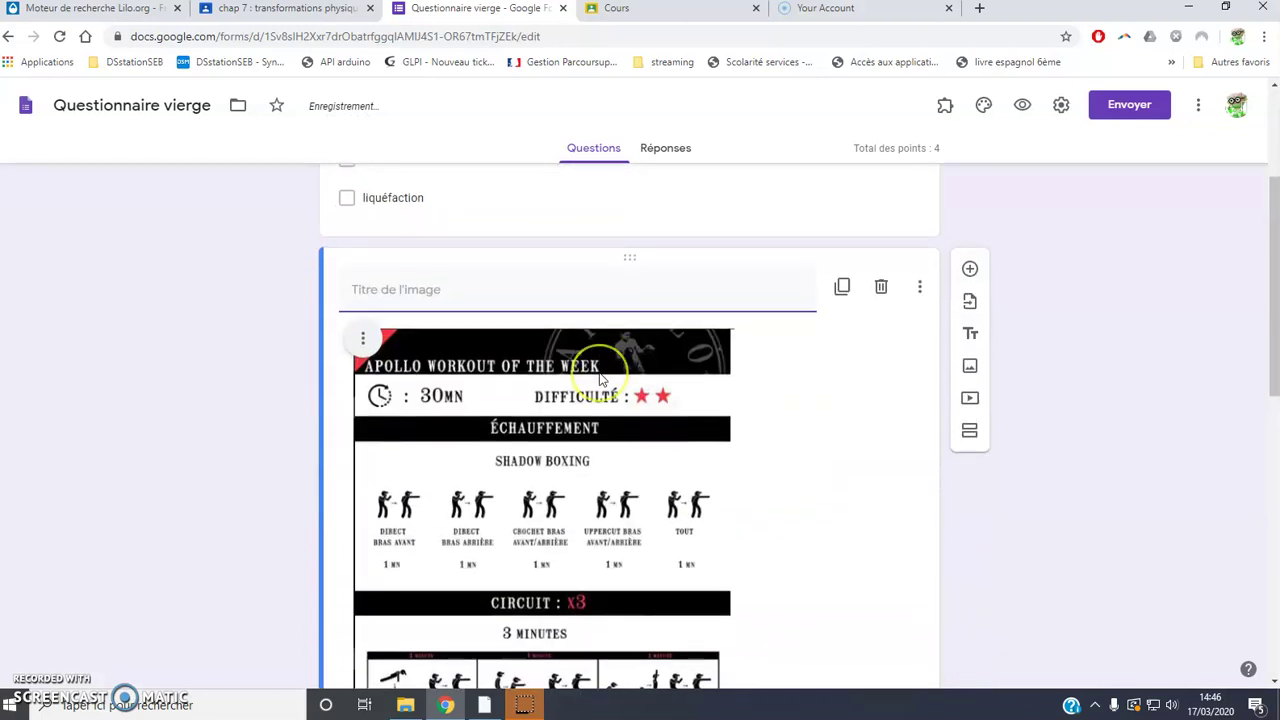
# - Check the inserted workout image block and delete the image from the form
pyautogui.scroll(-2, 601, 378)
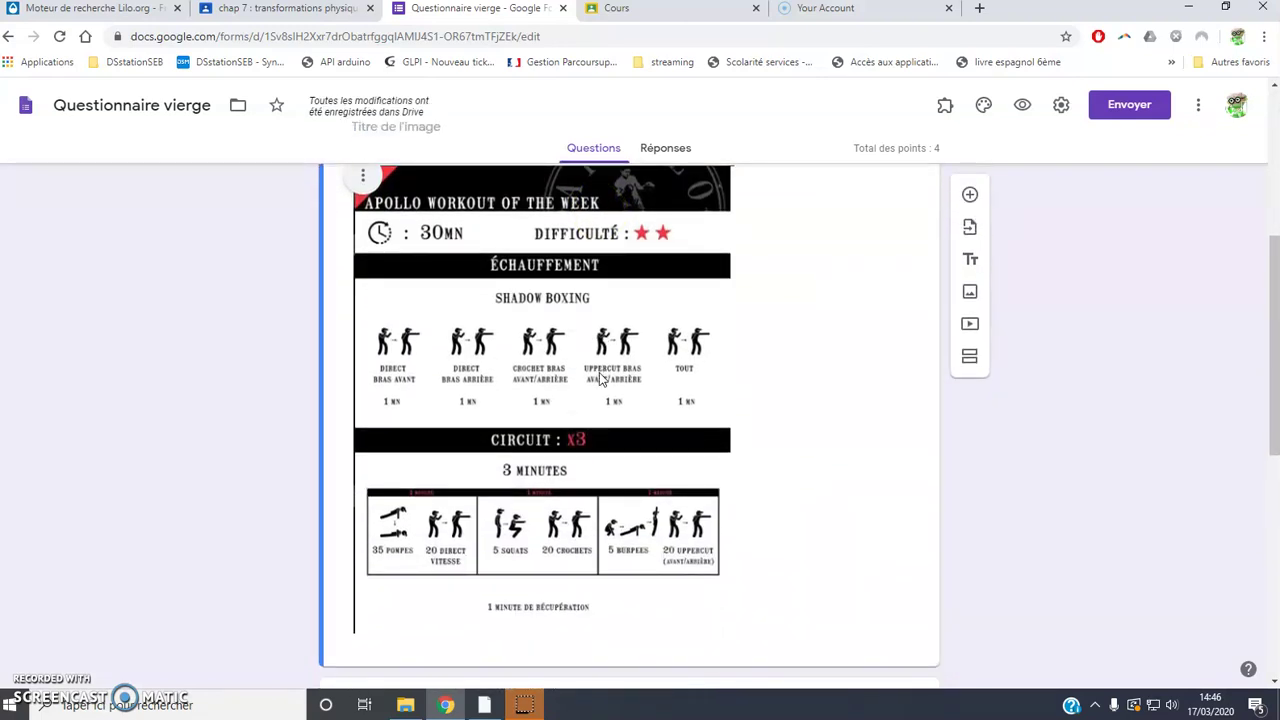
pyautogui.scroll(3, 600, 377)
pyautogui.scroll(-8, 599, 372)
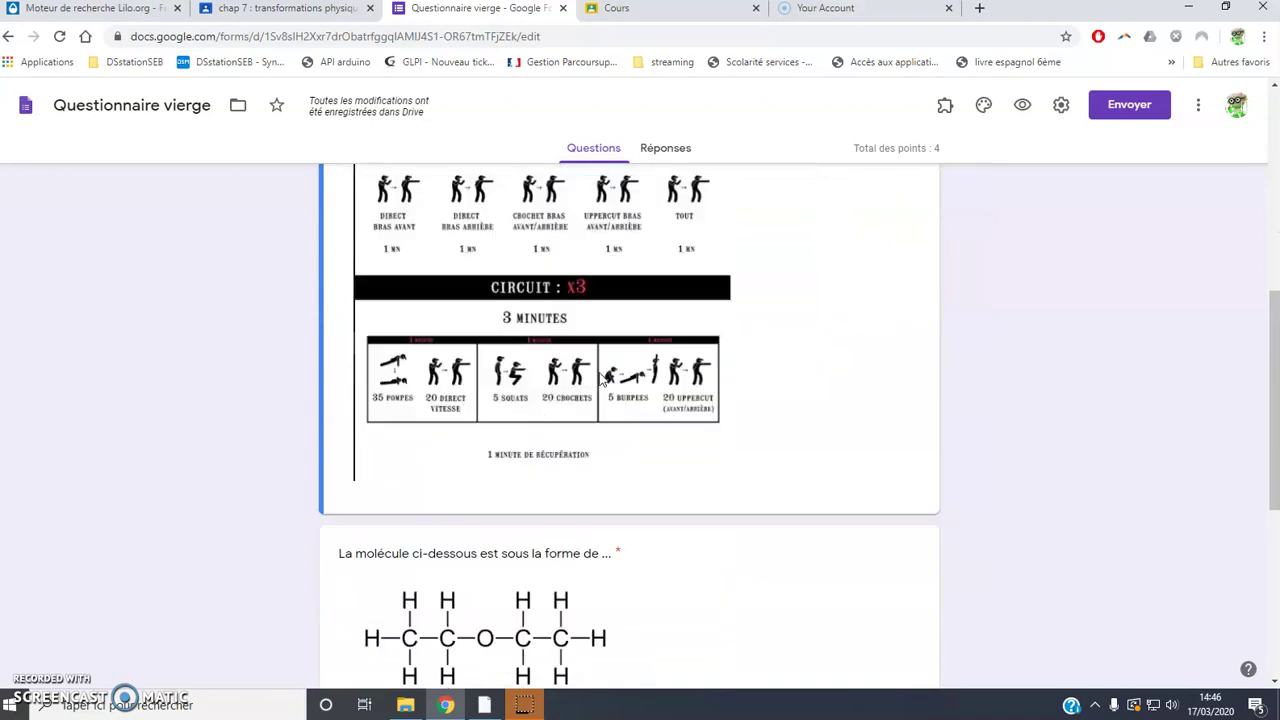
pyautogui.scroll(5, 599, 372)
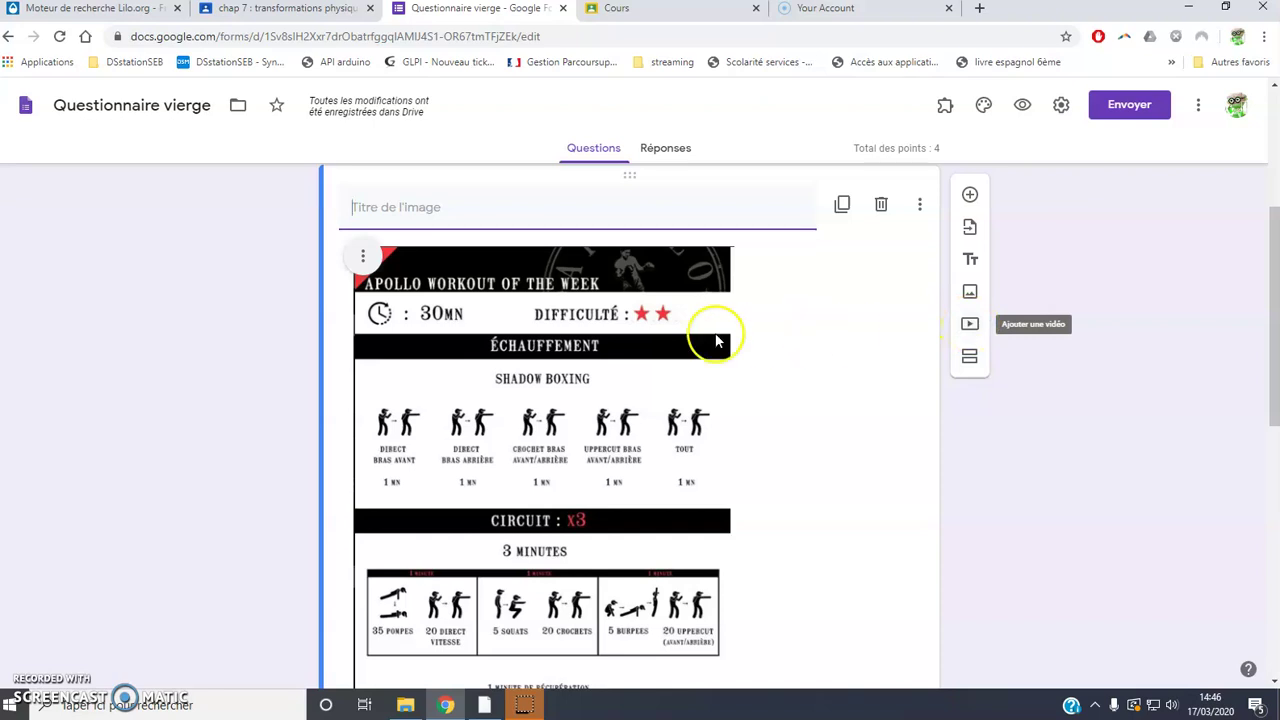
pyautogui.click(366, 258)
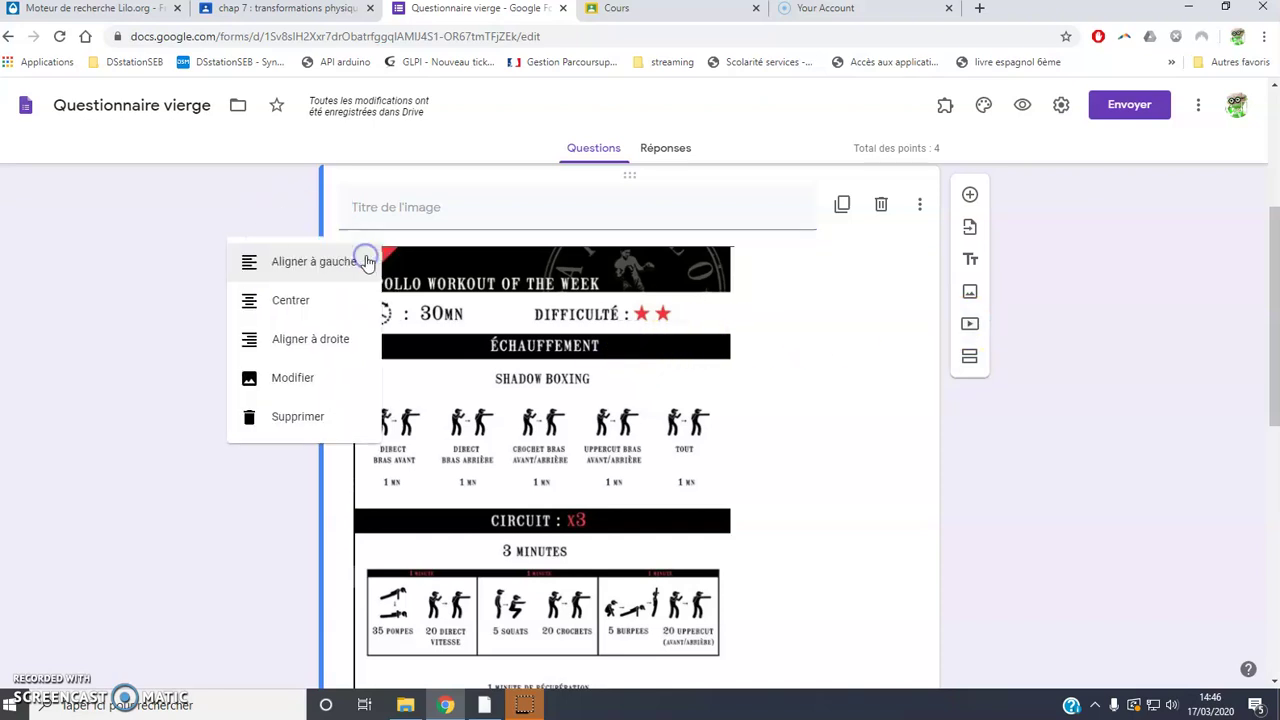
pyautogui.click(322, 421)
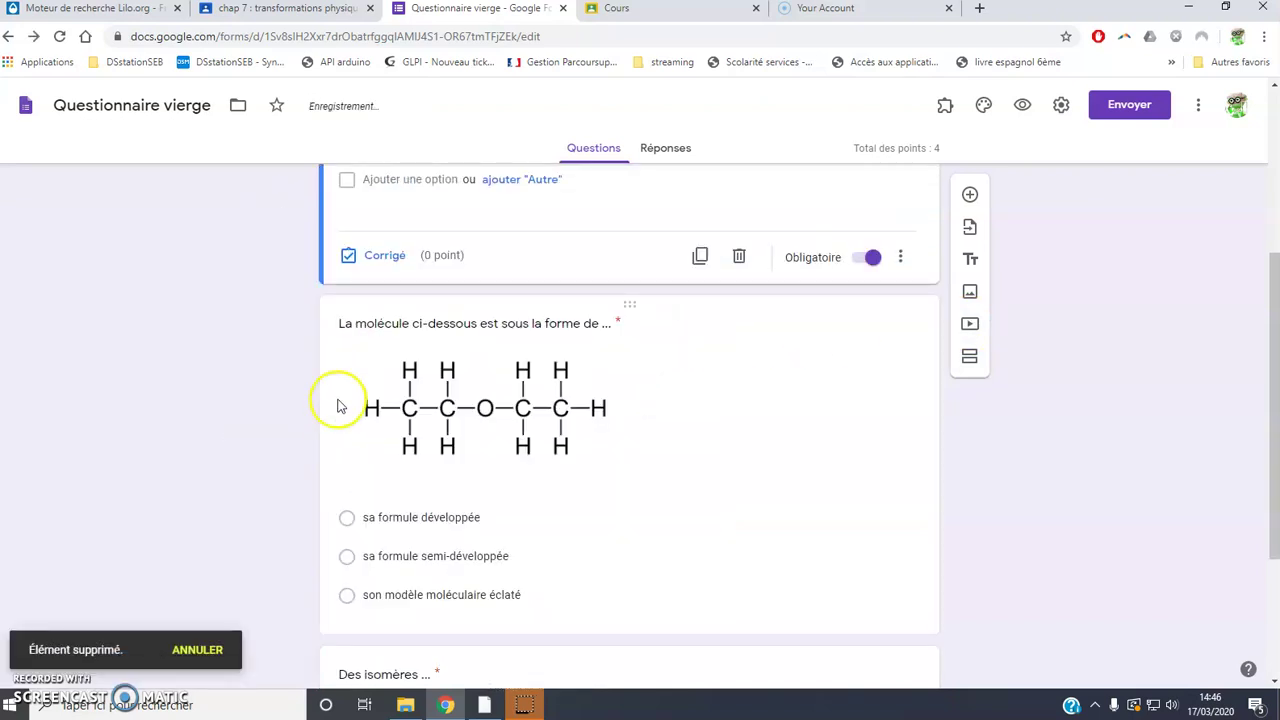
# - Replace the first question's text with "quels sont ..."
pyautogui.scroll(2, 439, 295)
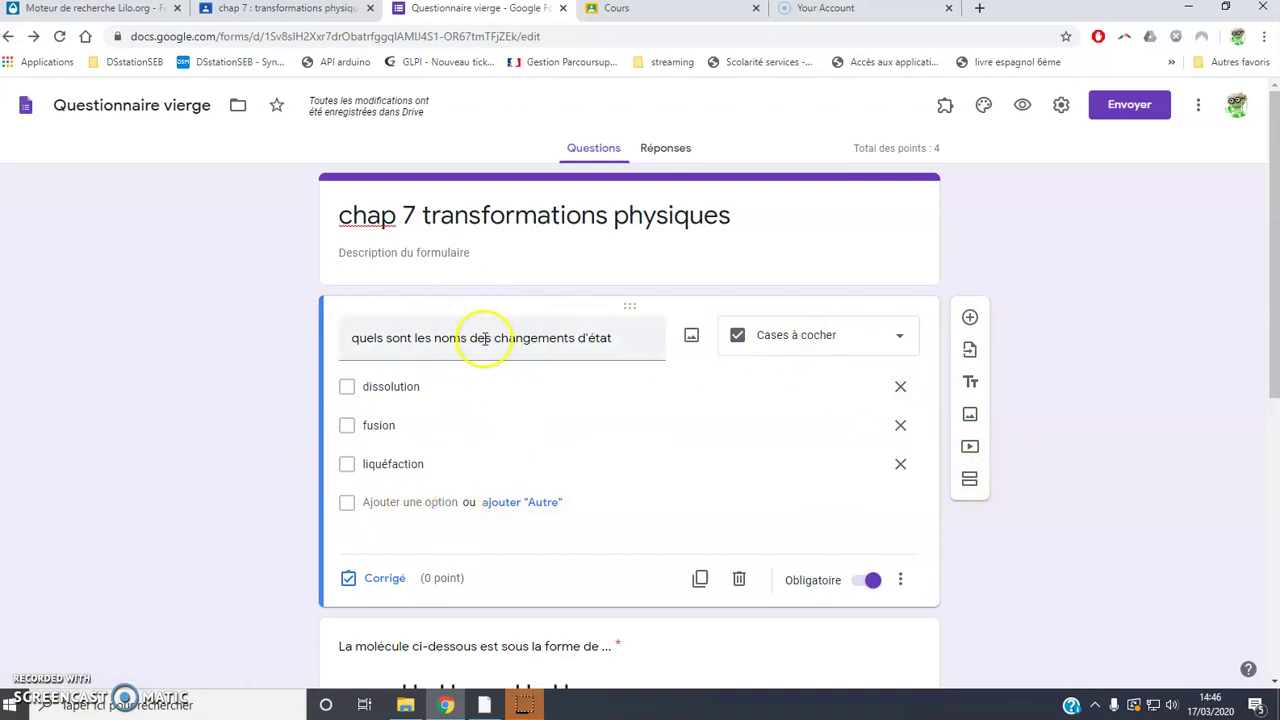
pyautogui.click(614, 335)
pyautogui.hotkey('ctrl', 'a')
pyautogui.press('BackSpace')
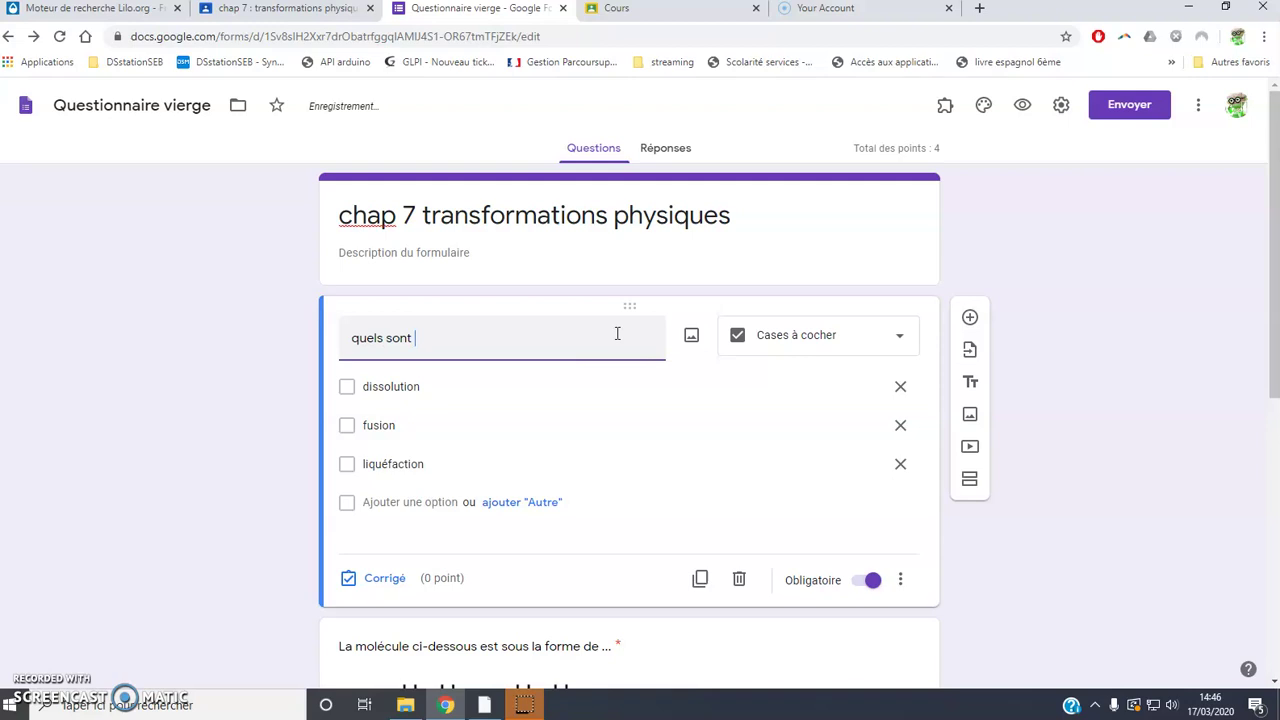
# - Set the first question's answer key to 2 points with "fusion" and "liquéfaction" as the correct answers
pyautogui.click(380, 578)
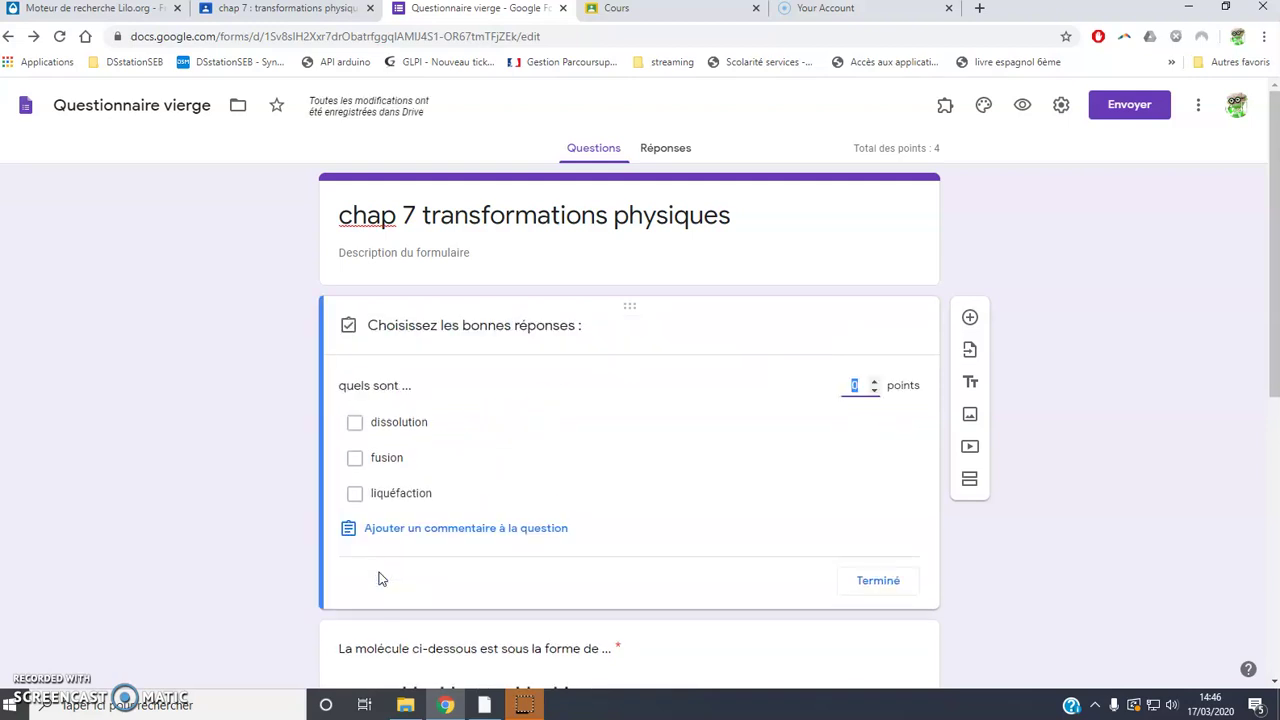
pyautogui.click(874, 381)
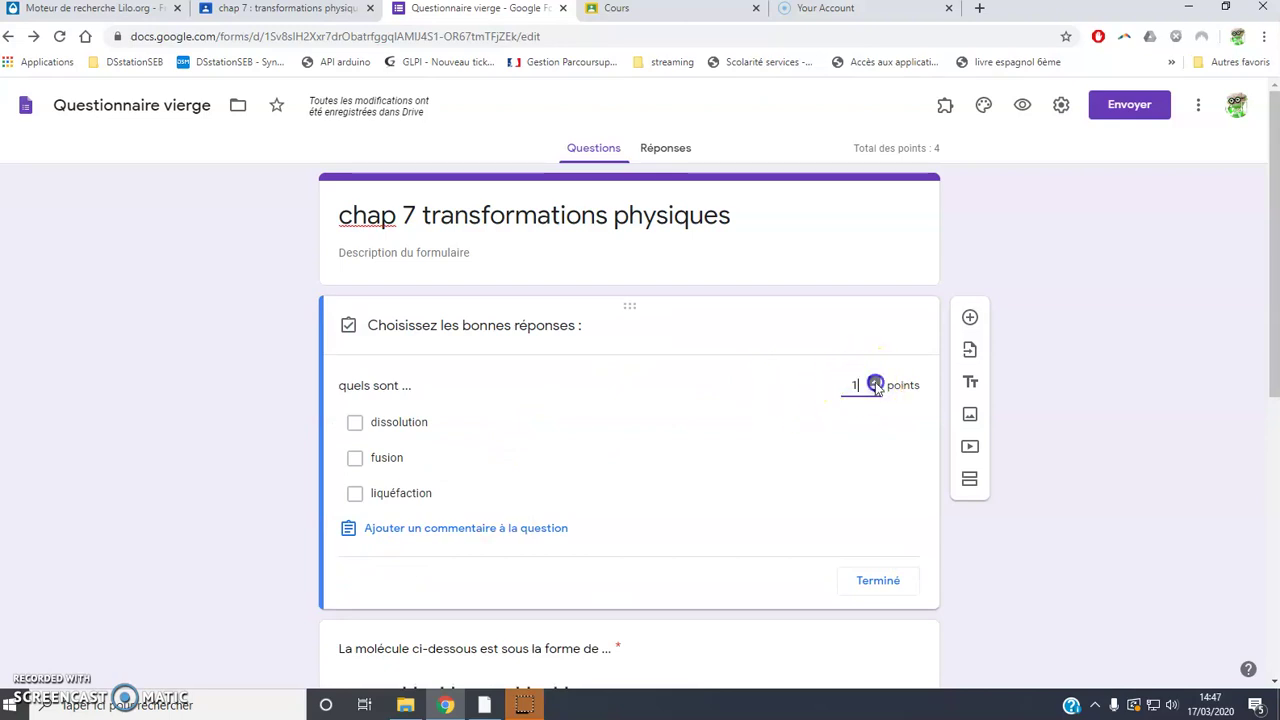
pyautogui.click(354, 459)
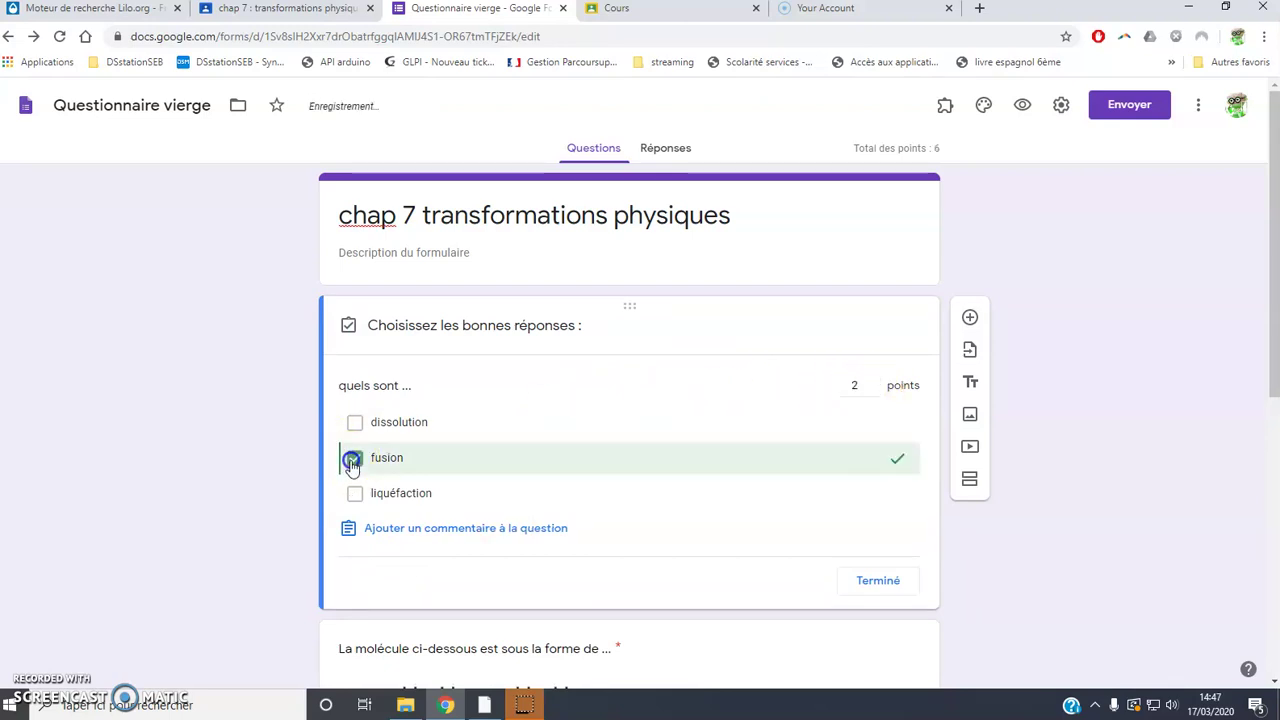
pyautogui.click(356, 495)
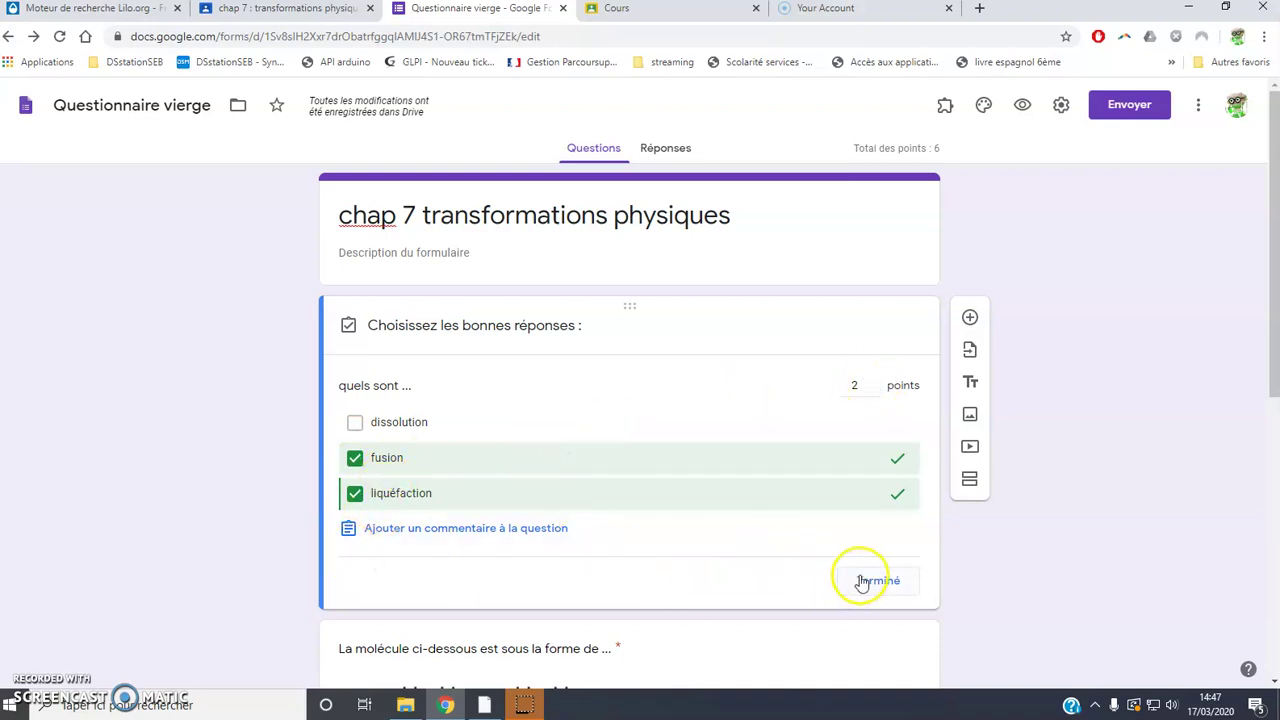
pyautogui.click(358, 464)
pyautogui.click(878, 586)
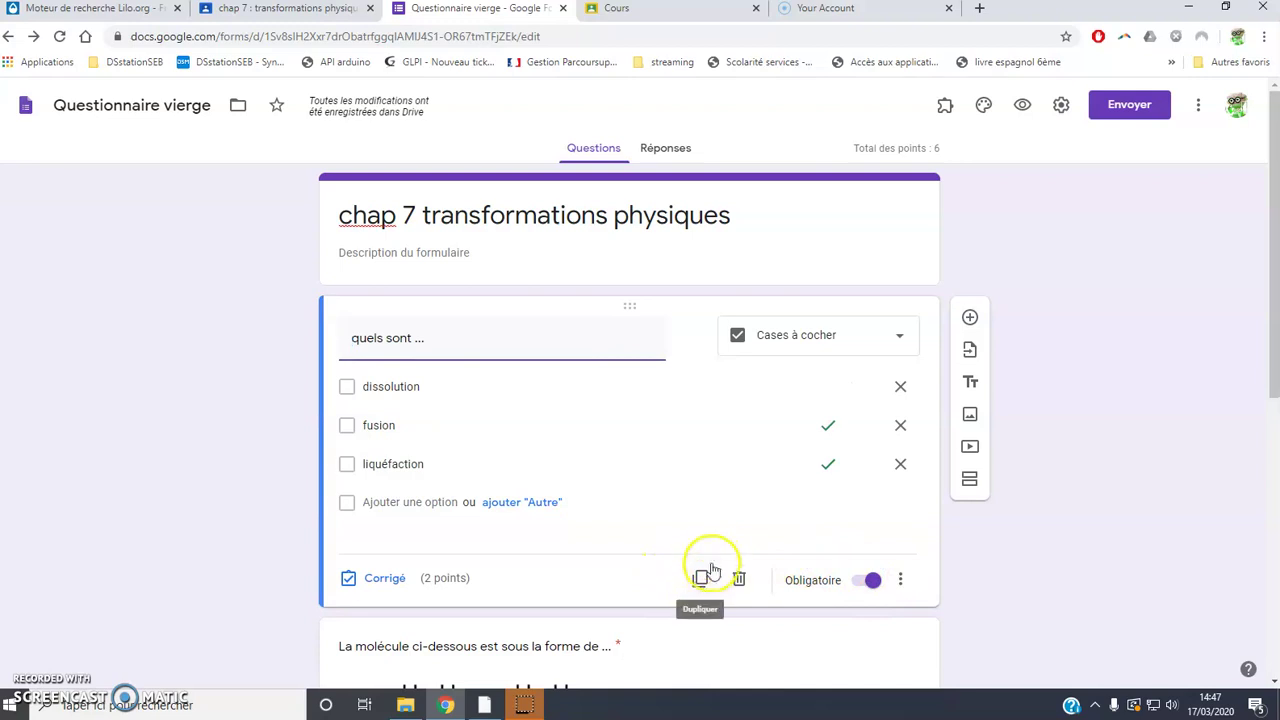
# - Add a new question and place it between the molecule question and the "Des isomères ..." question
pyautogui.scroll(-1, 418, 362)
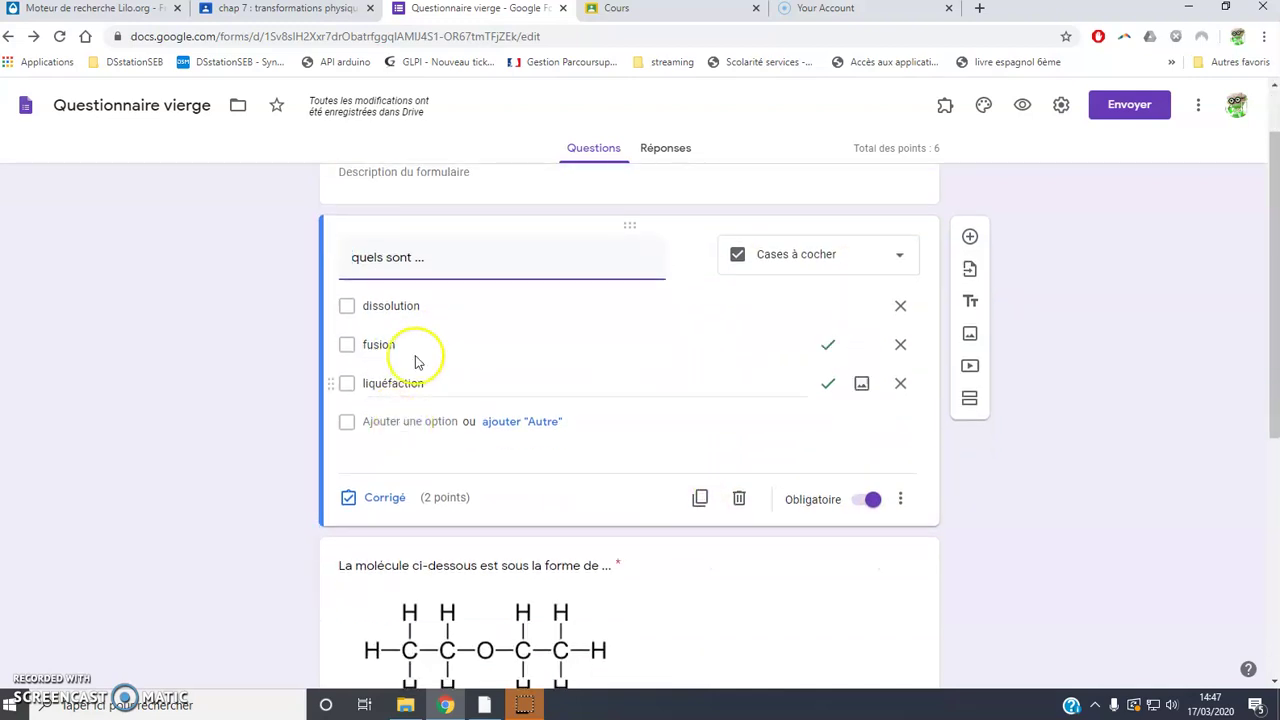
pyautogui.scroll(-5, 418, 362)
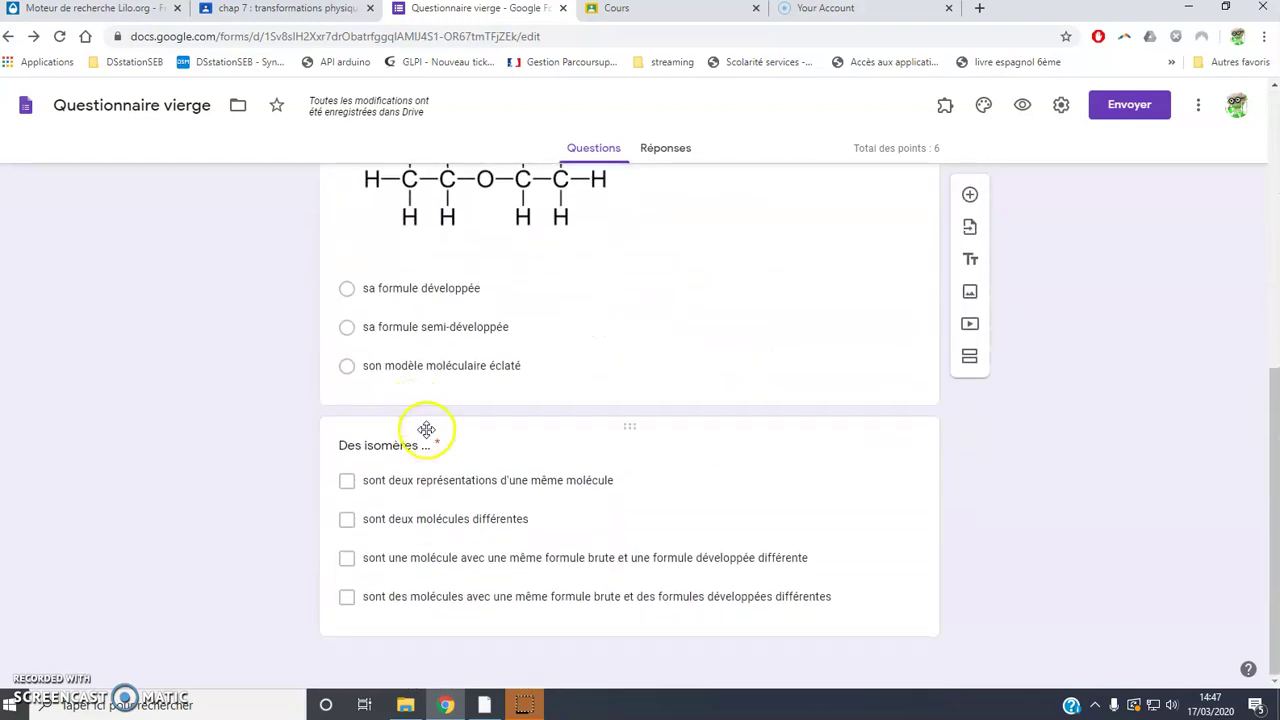
pyautogui.scroll(5, 427, 429)
pyautogui.scroll(-5, 427, 429)
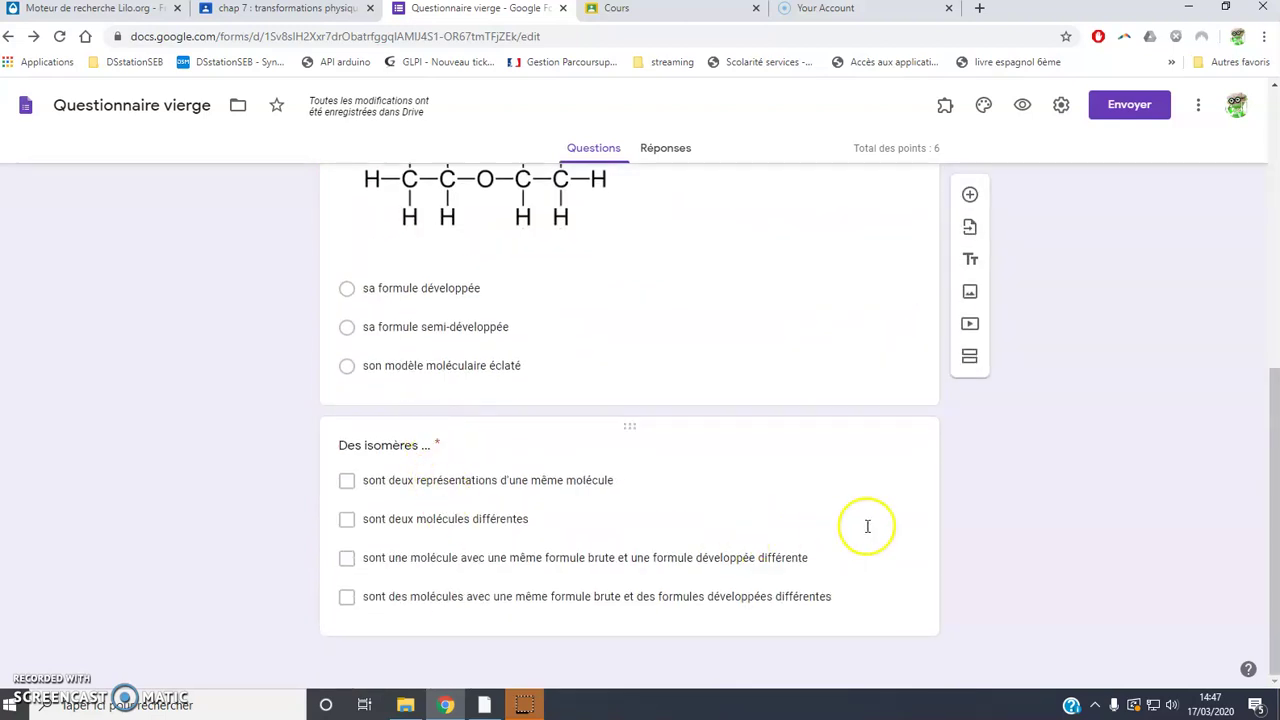
pyautogui.click(970, 196)
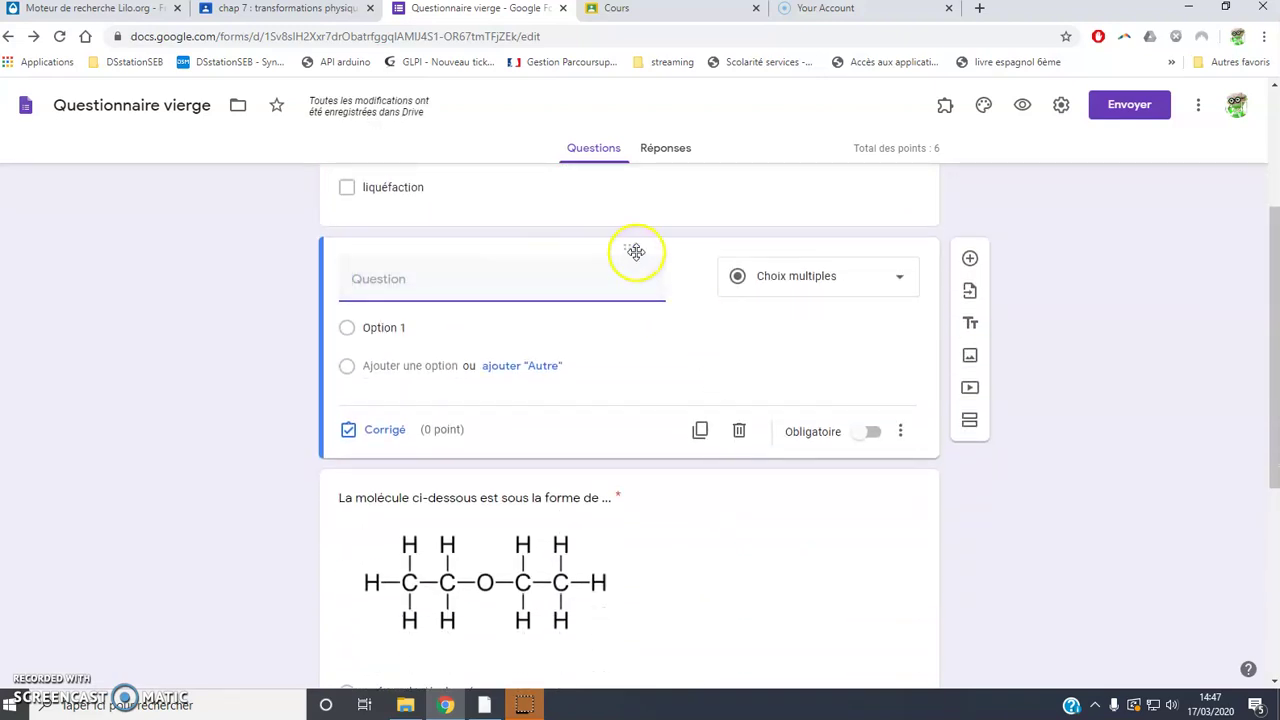
pyautogui.moveTo(627, 245); pyautogui.dragTo(643, 590)
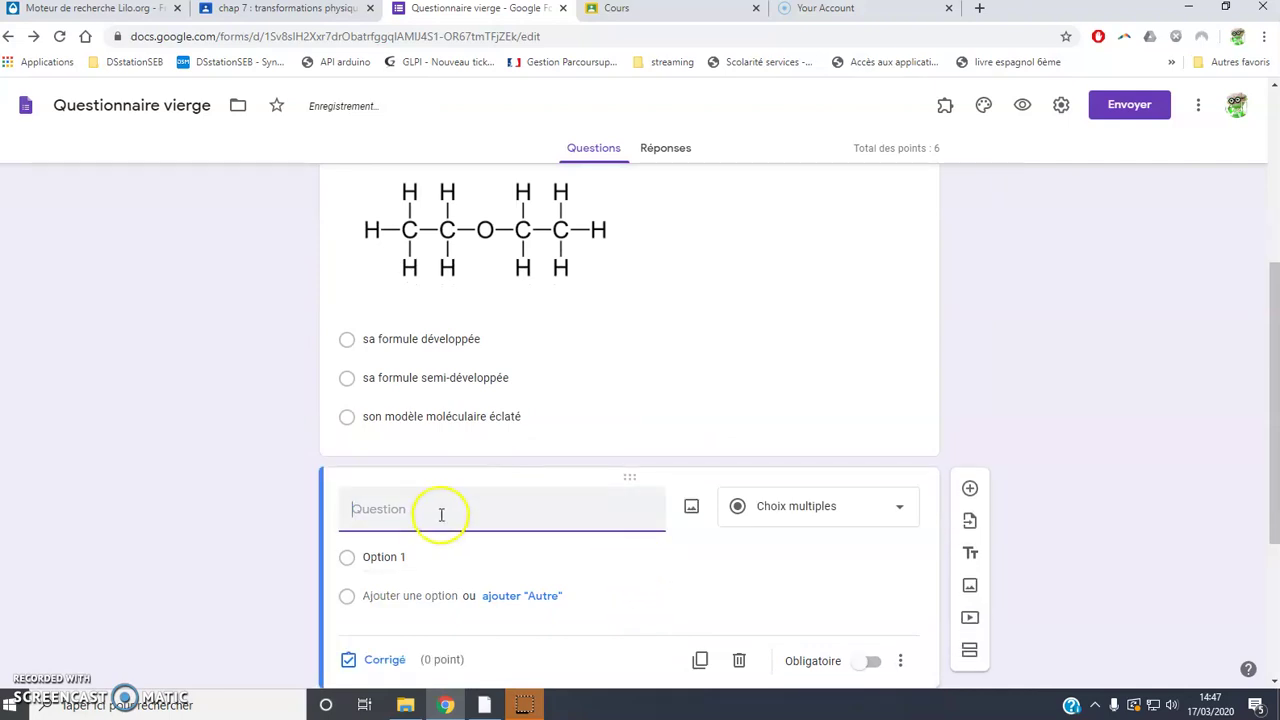
# - Make the new question a "Paragraphe" type and title it "qu'est-ce que le bonheur ?"
pyautogui.scroll(-1, 443, 514)
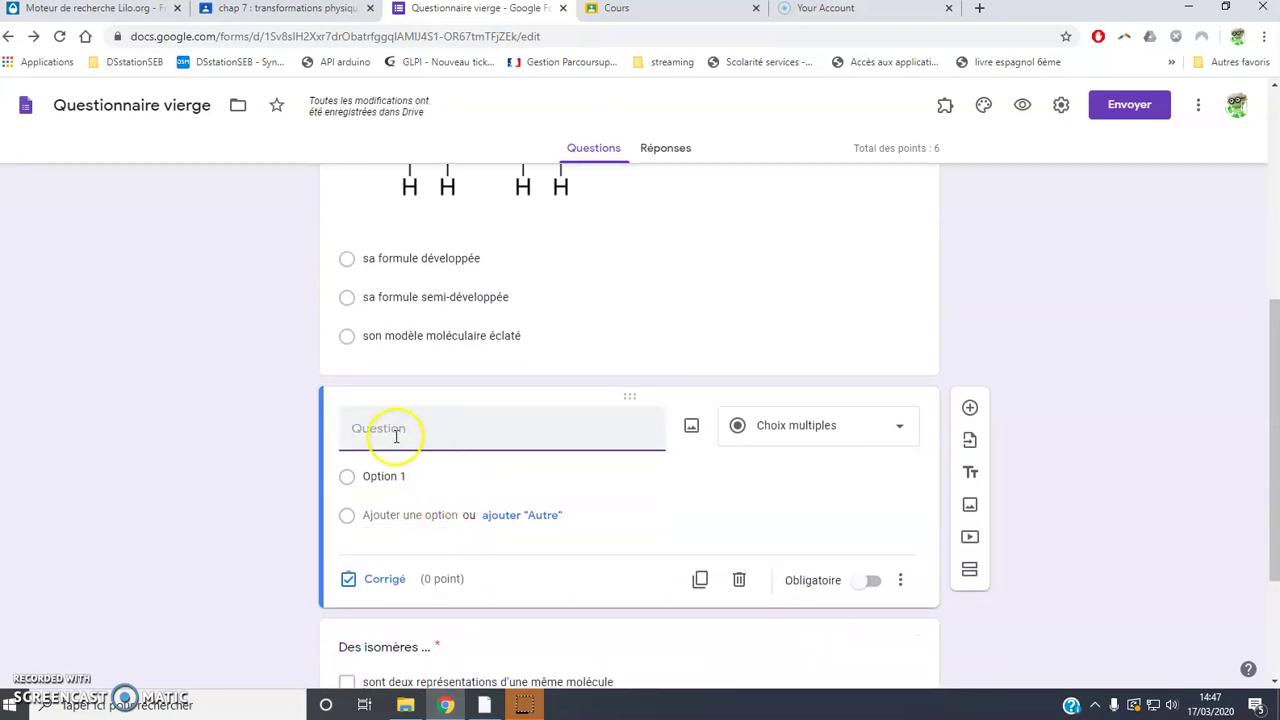
pyautogui.click(903, 429)
pyautogui.click(826, 246)
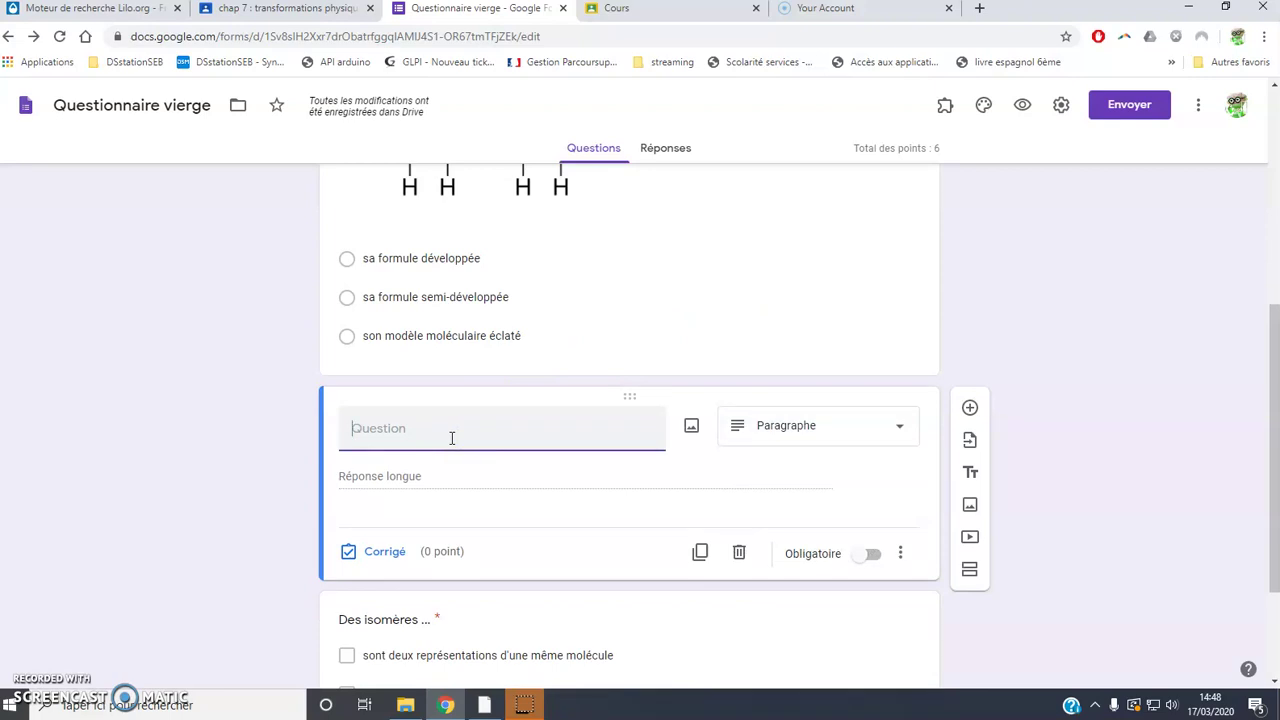
pyautogui.click(451, 438)
pyautogui.write("qu'est-ce")
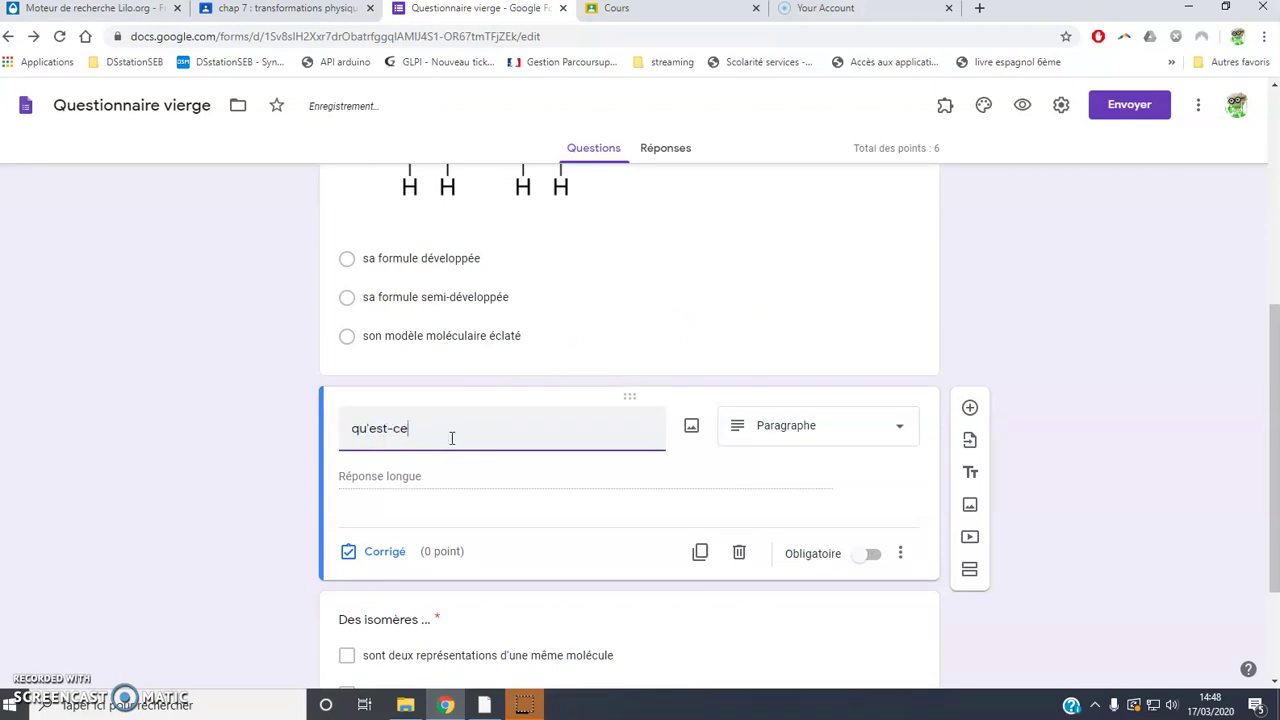
pyautogui.write(' que le b')
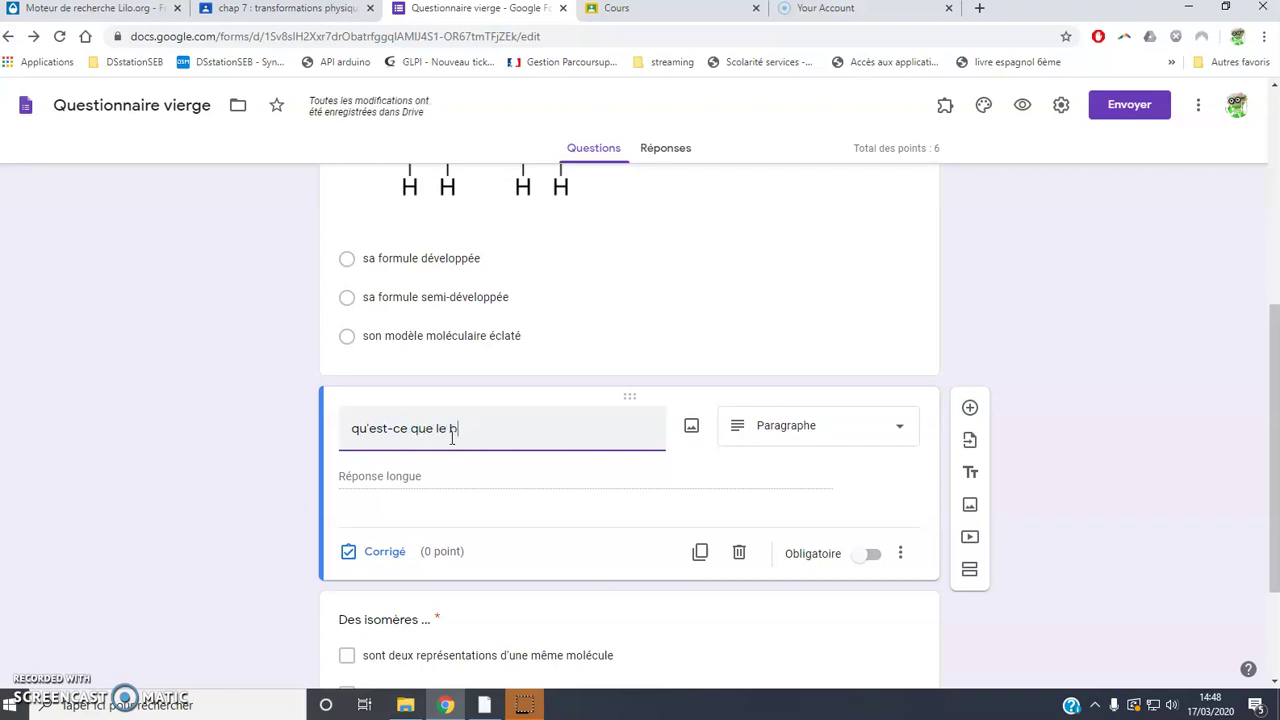
pyautogui.write('onheur ?')
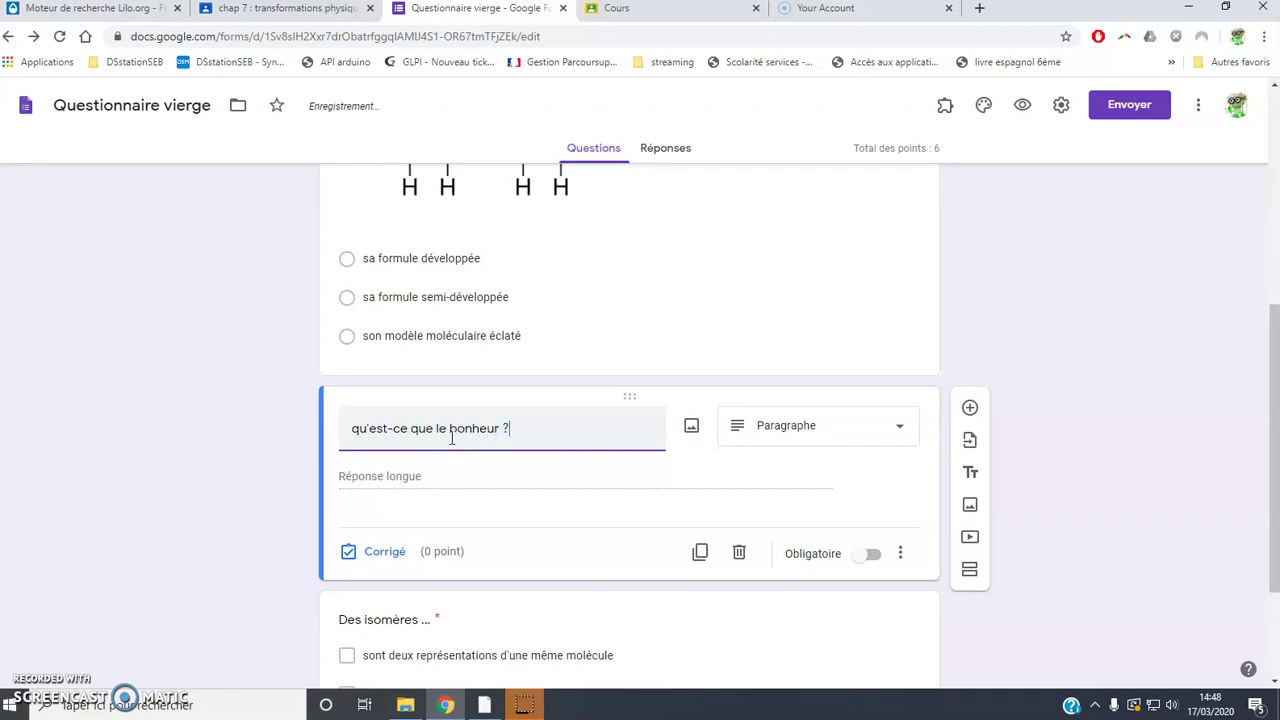
pyautogui.click(363, 479)
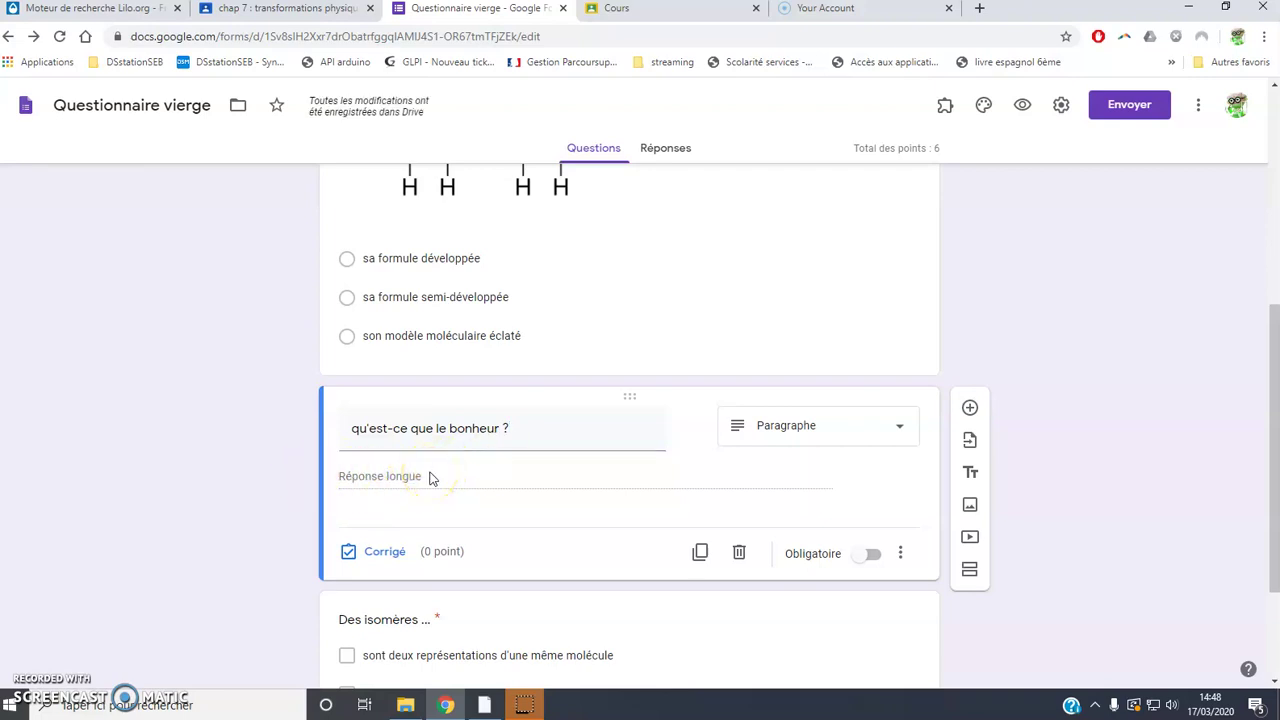
# - Assign 3 points to the "qu'est-ce que le bonheur ?" question and make it mandatory
pyautogui.click(400, 552)
pyautogui.doubleClick(875, 472)
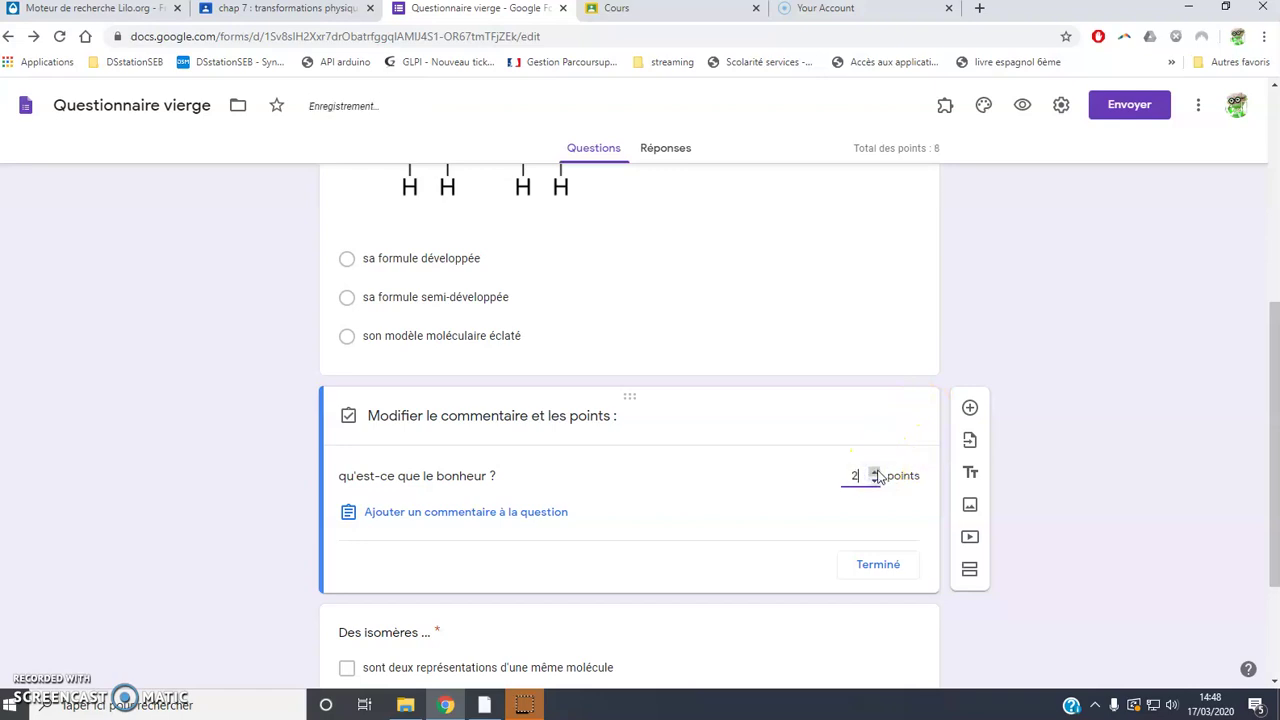
pyautogui.click(874, 564)
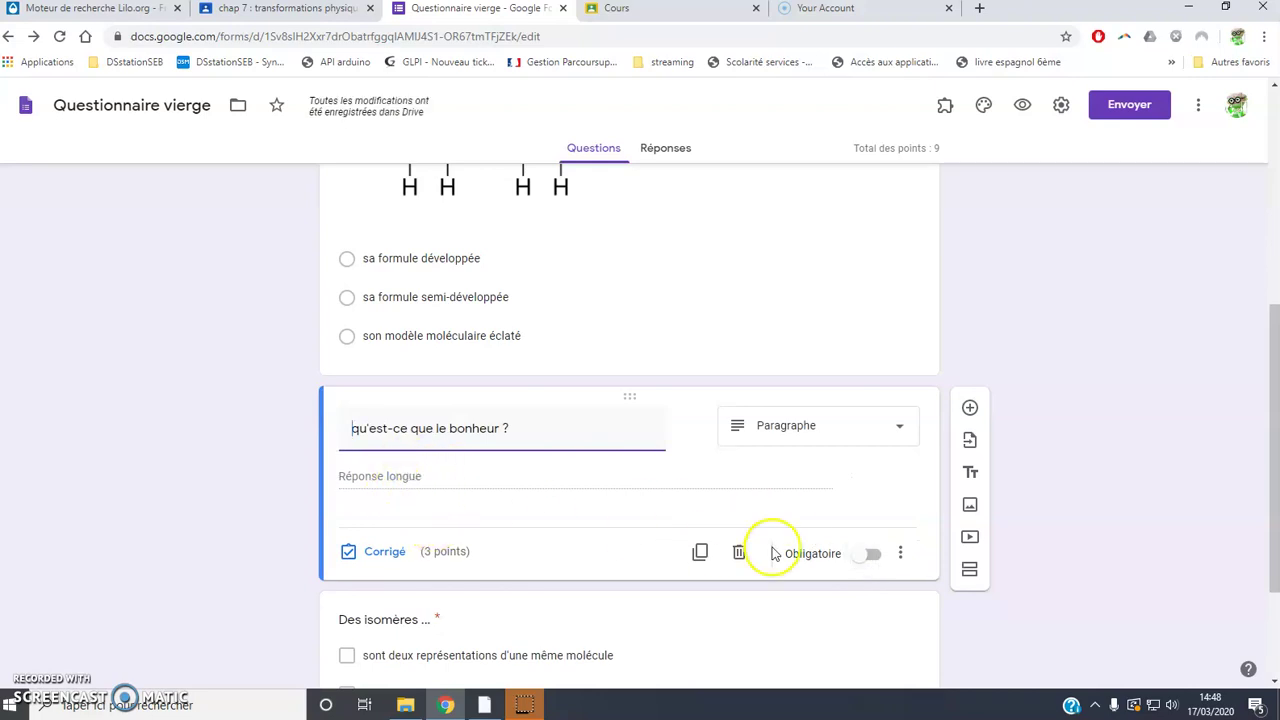
pyautogui.click(870, 553)
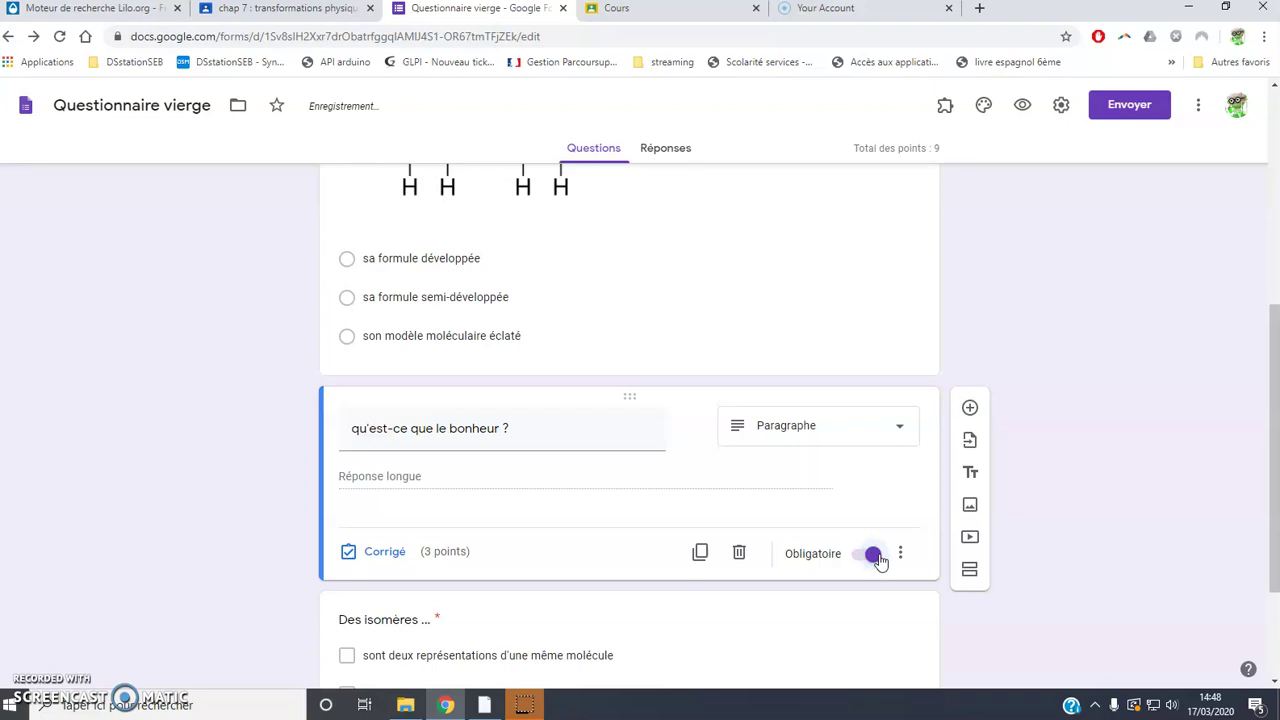
pyautogui.click(899, 558)
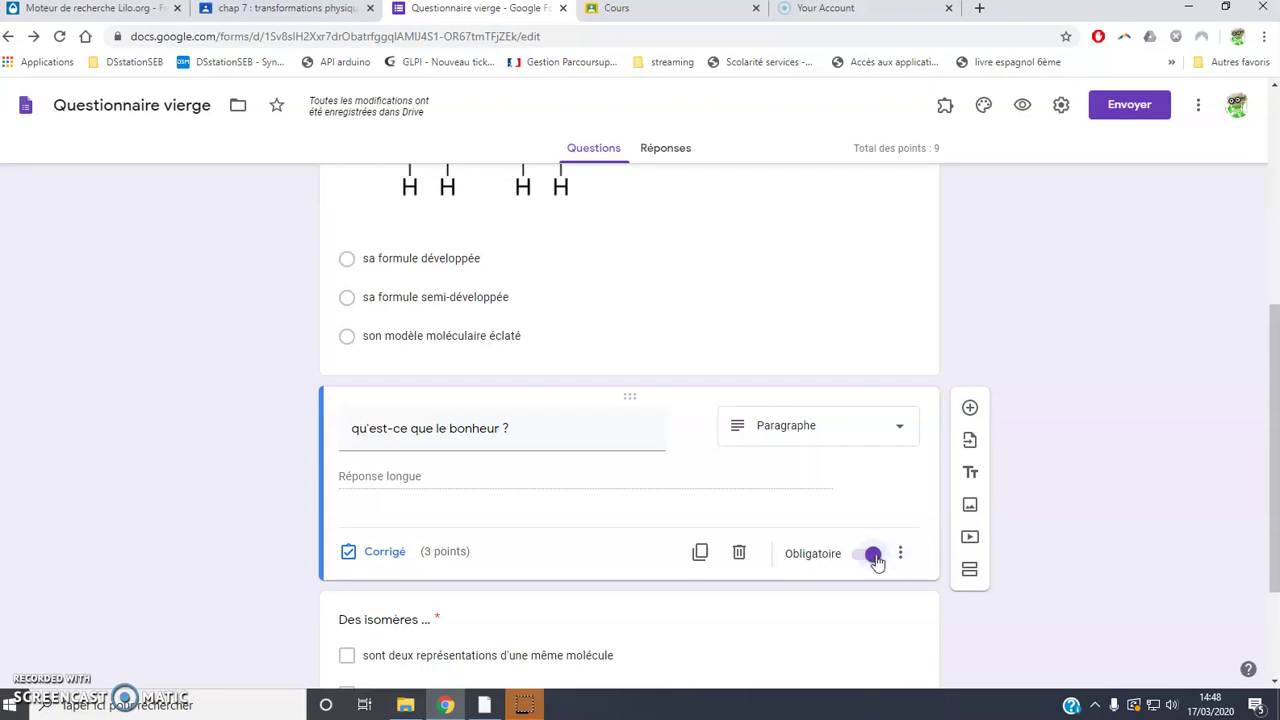
pyautogui.click(872, 558)
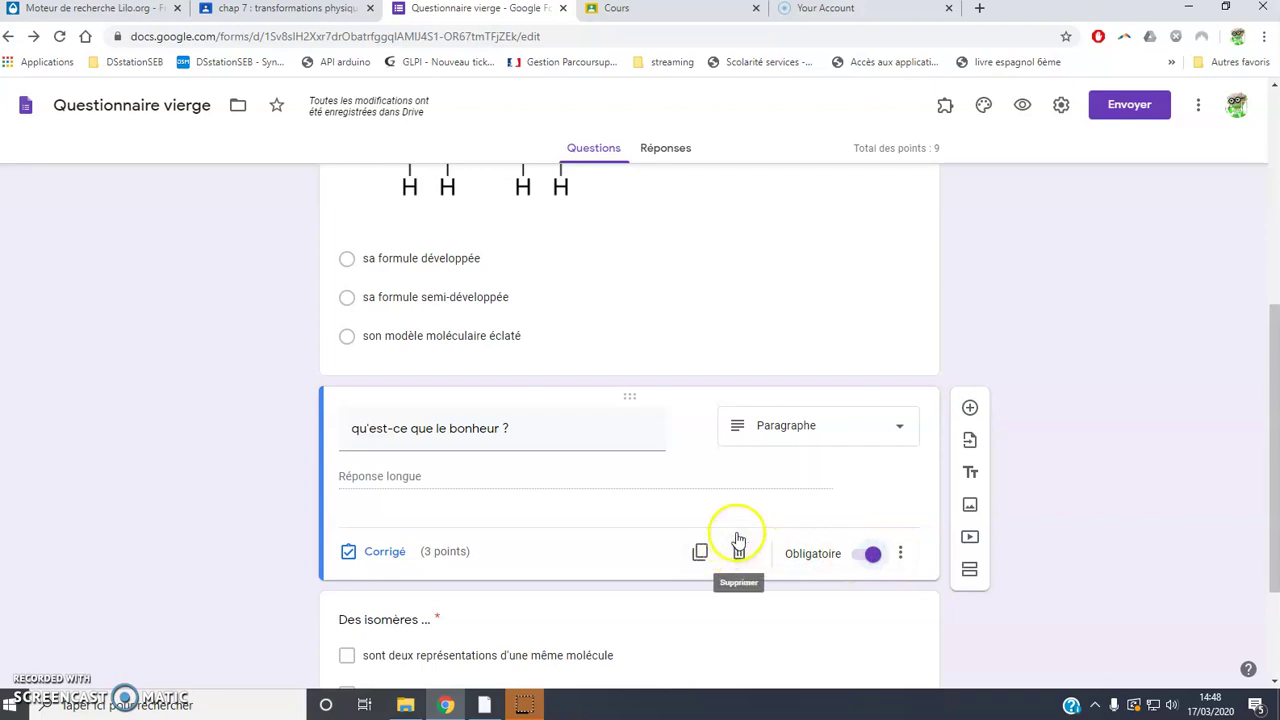
# - Set the molecule question's answer options to random order with "Trier les options en mode aléatoire"
pyautogui.click(900, 556)
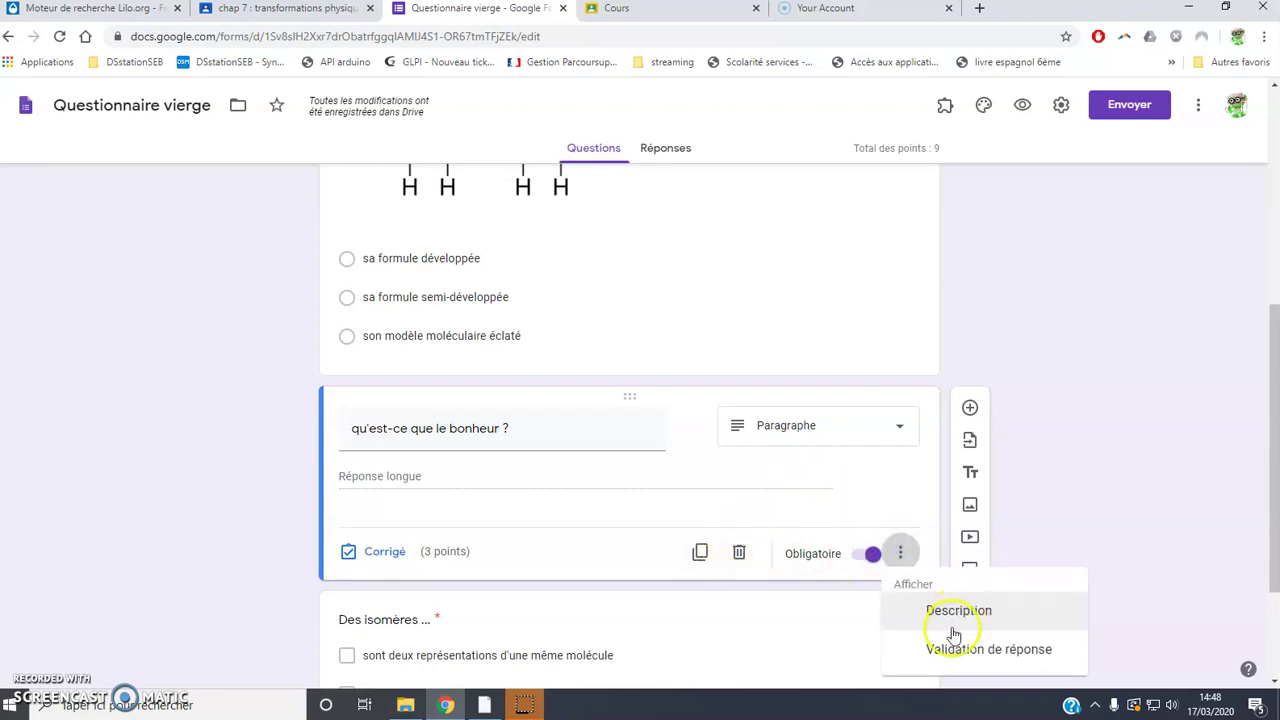
pyautogui.click(712, 340)
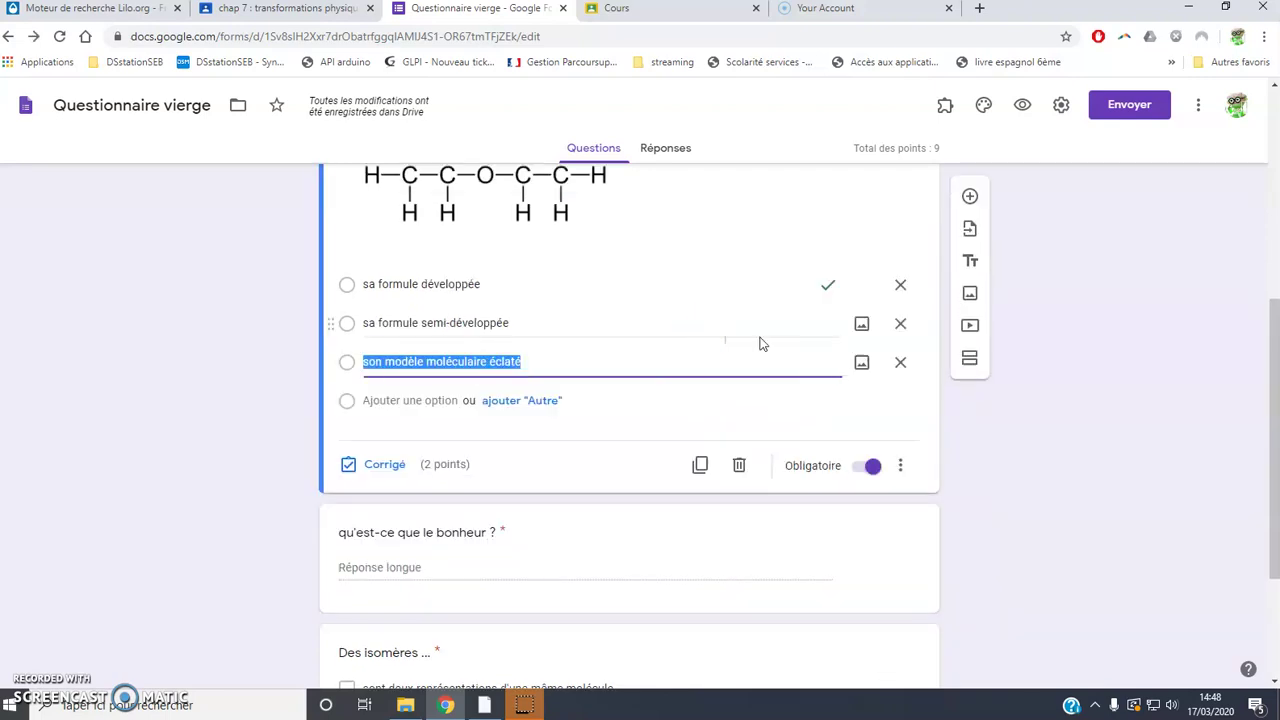
pyautogui.click(901, 466)
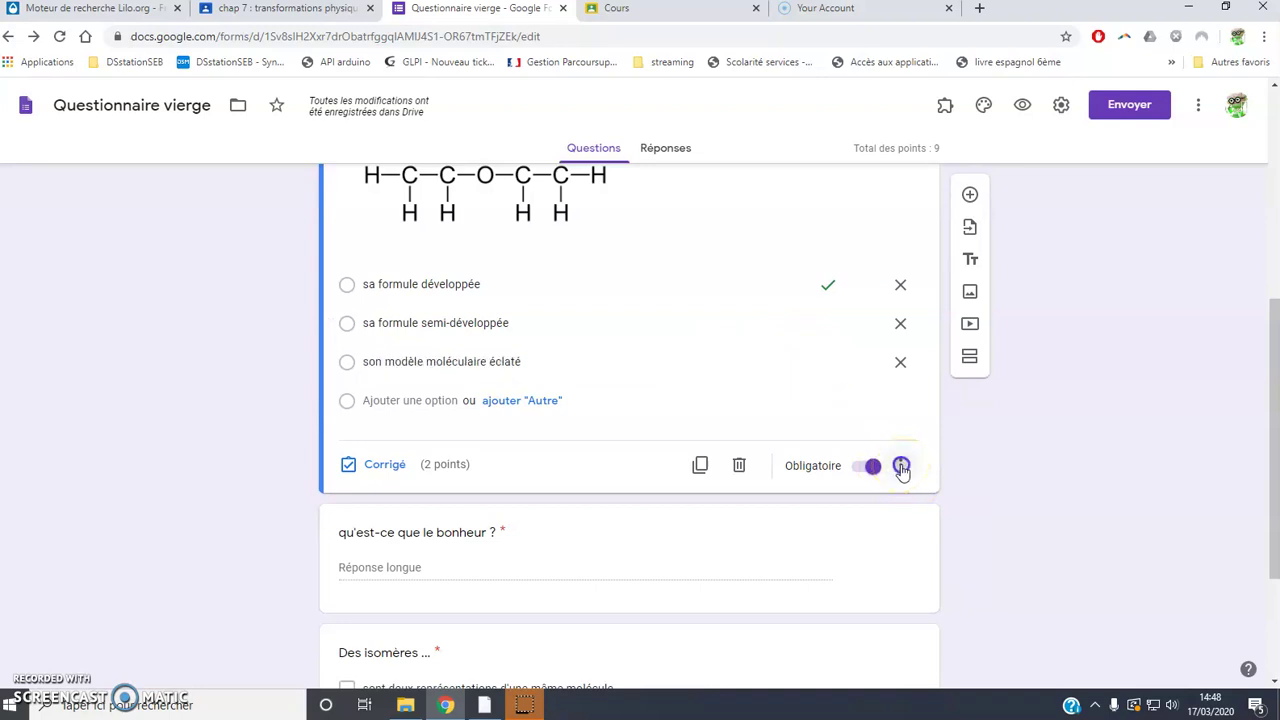
pyautogui.click(911, 620)
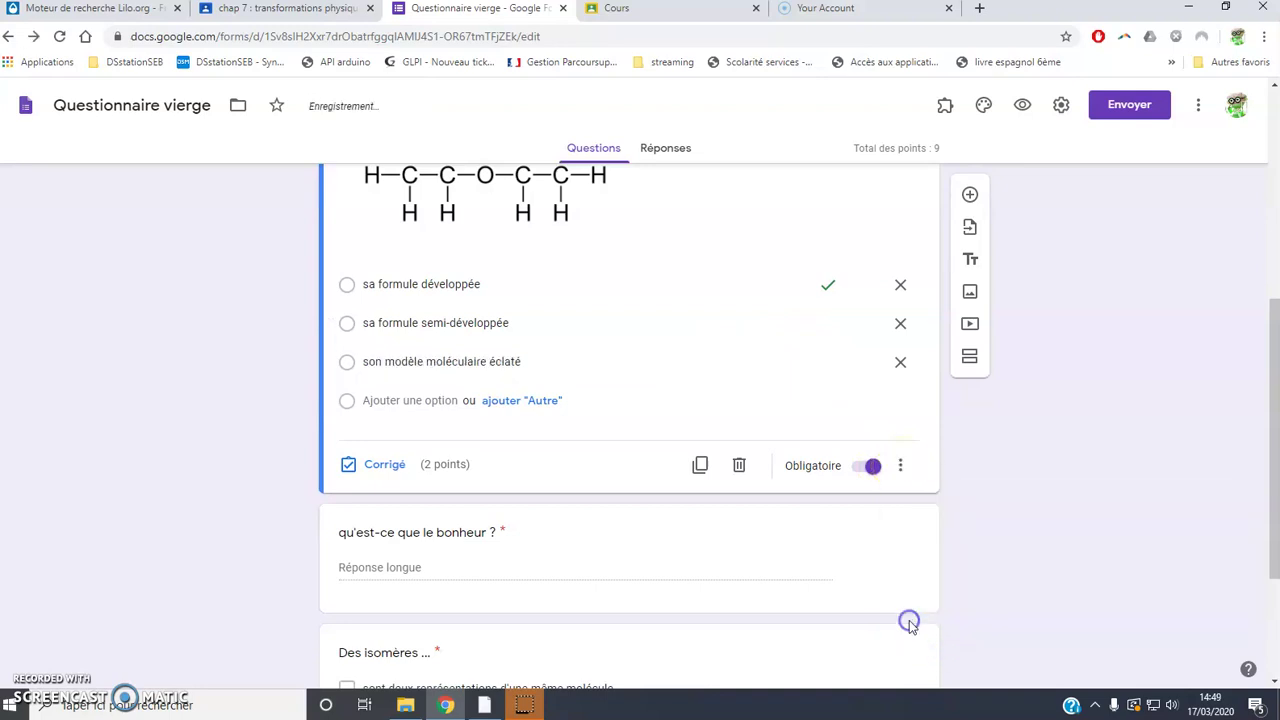
pyautogui.click(900, 465)
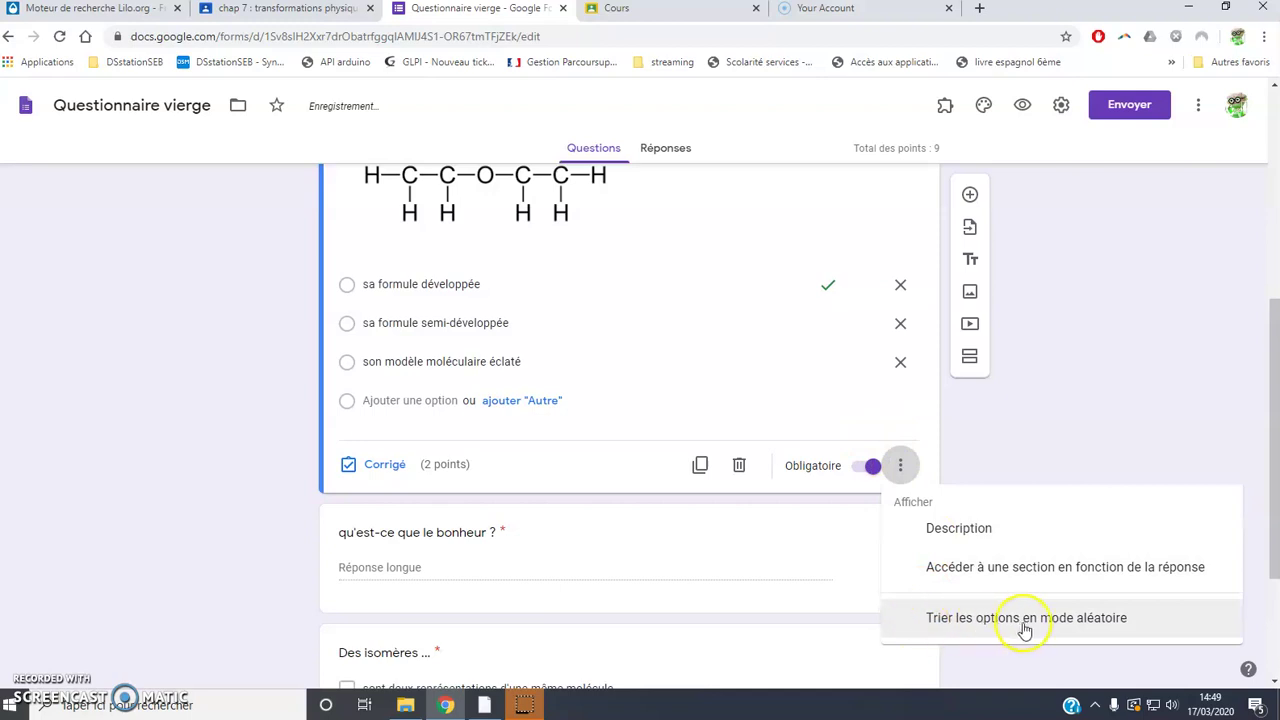
pyautogui.click(910, 620)
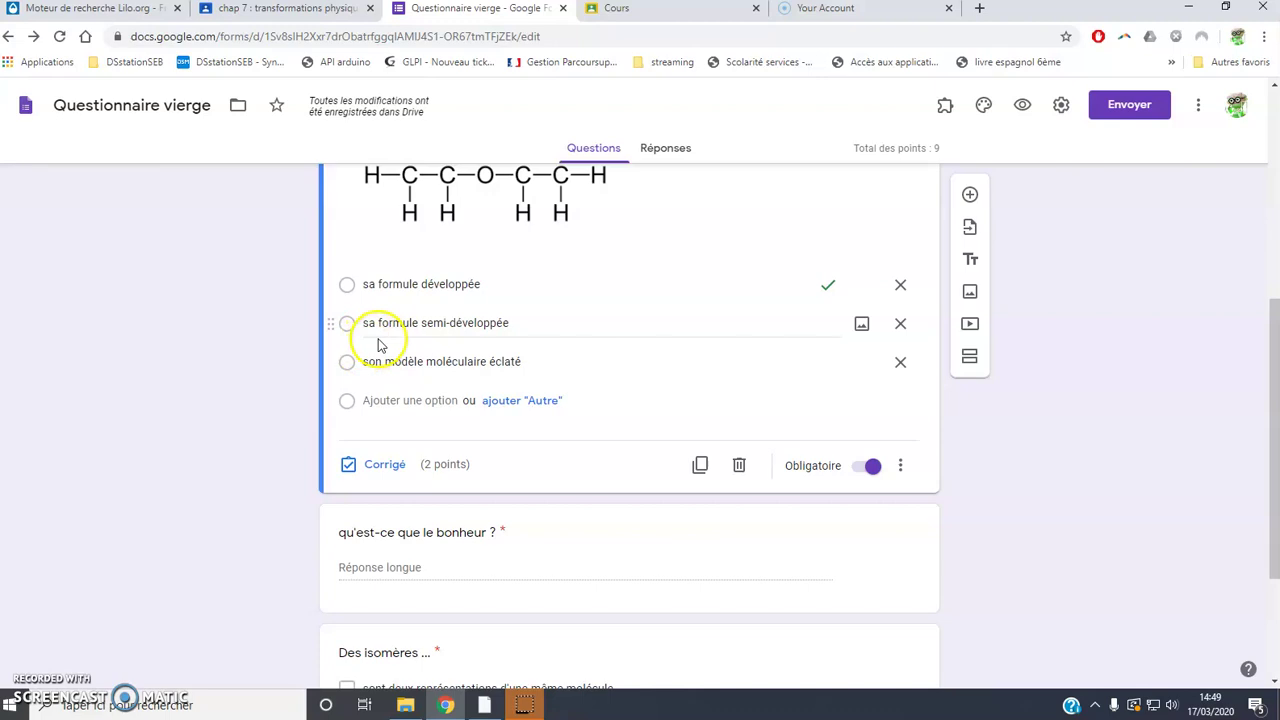
pyautogui.scroll(2, 433, 310)
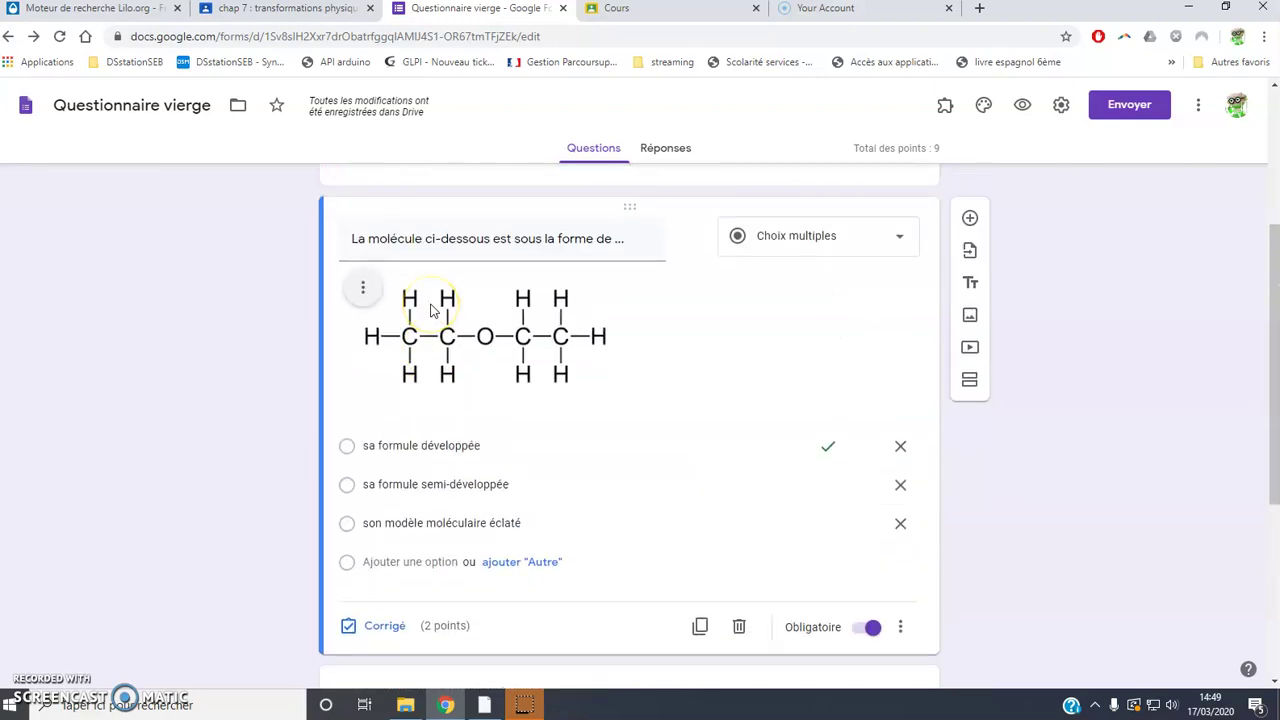
# - Review all the questions in the form, from "quels sont ..." to "Des isomères ..."
pyautogui.scroll(-1, 434, 310)
pyautogui.scroll(2, 446, 338)
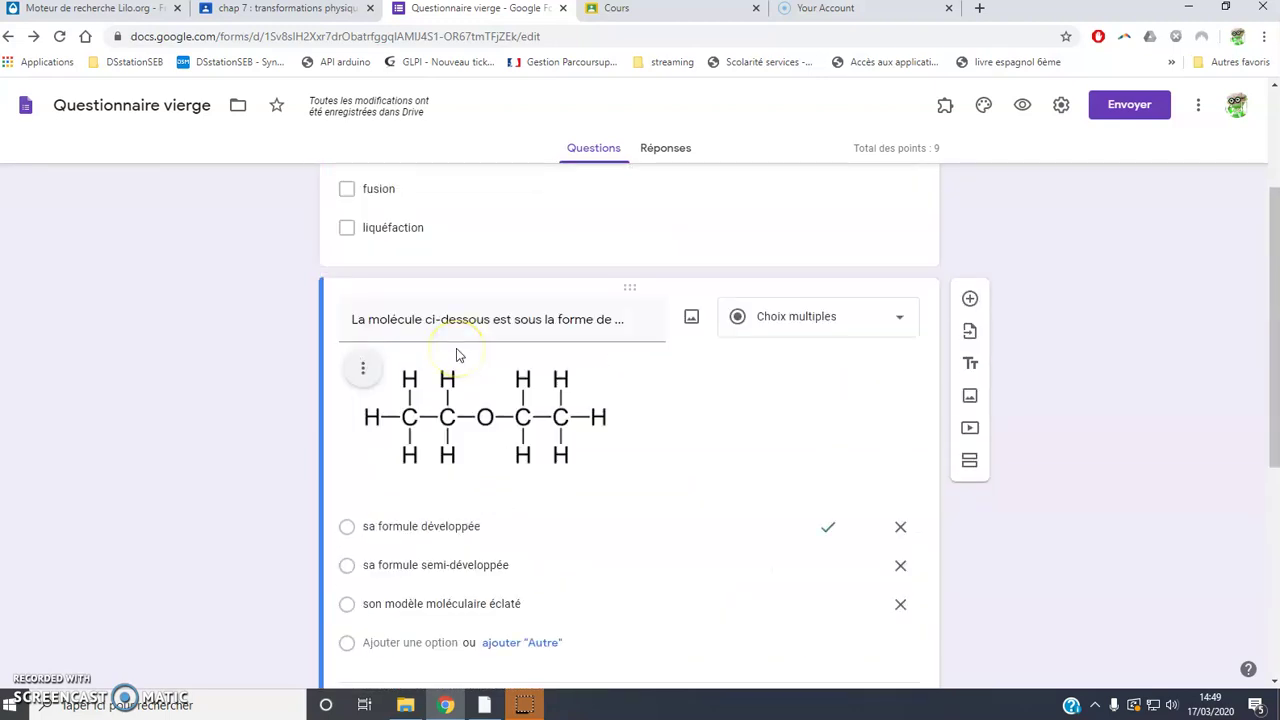
pyautogui.scroll(-2, 455, 350)
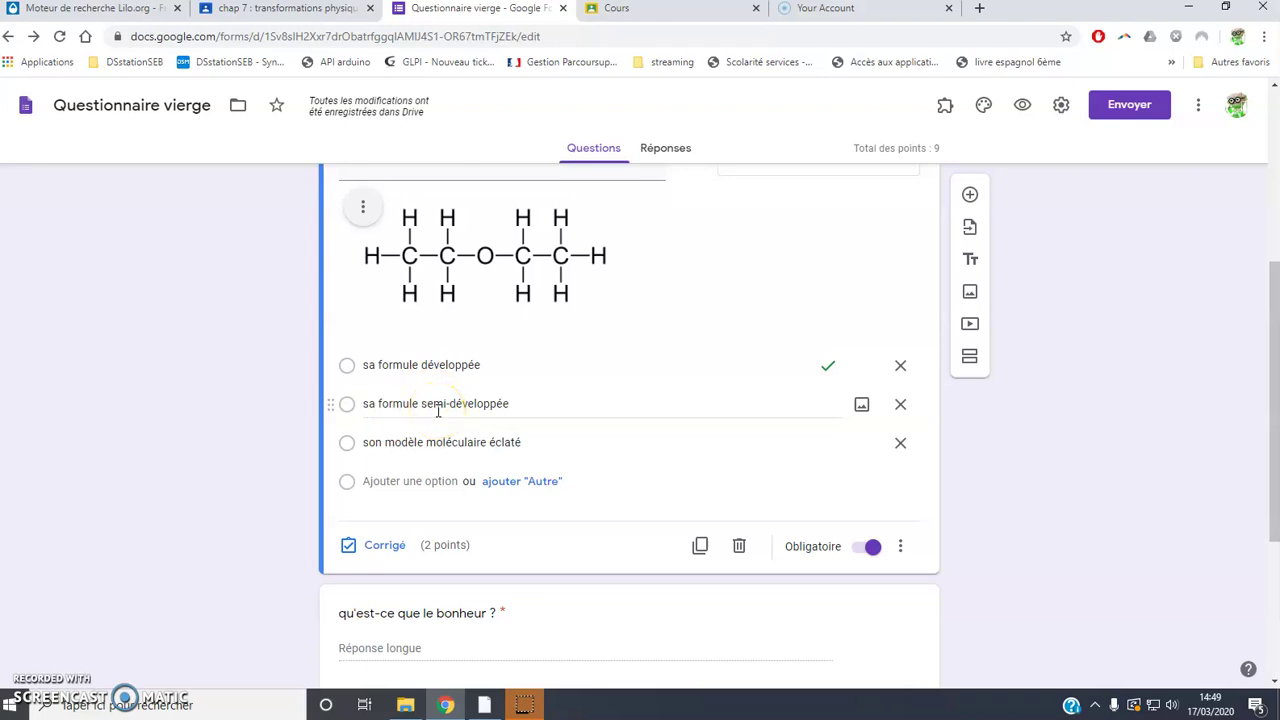
pyautogui.scroll(3, 437, 412)
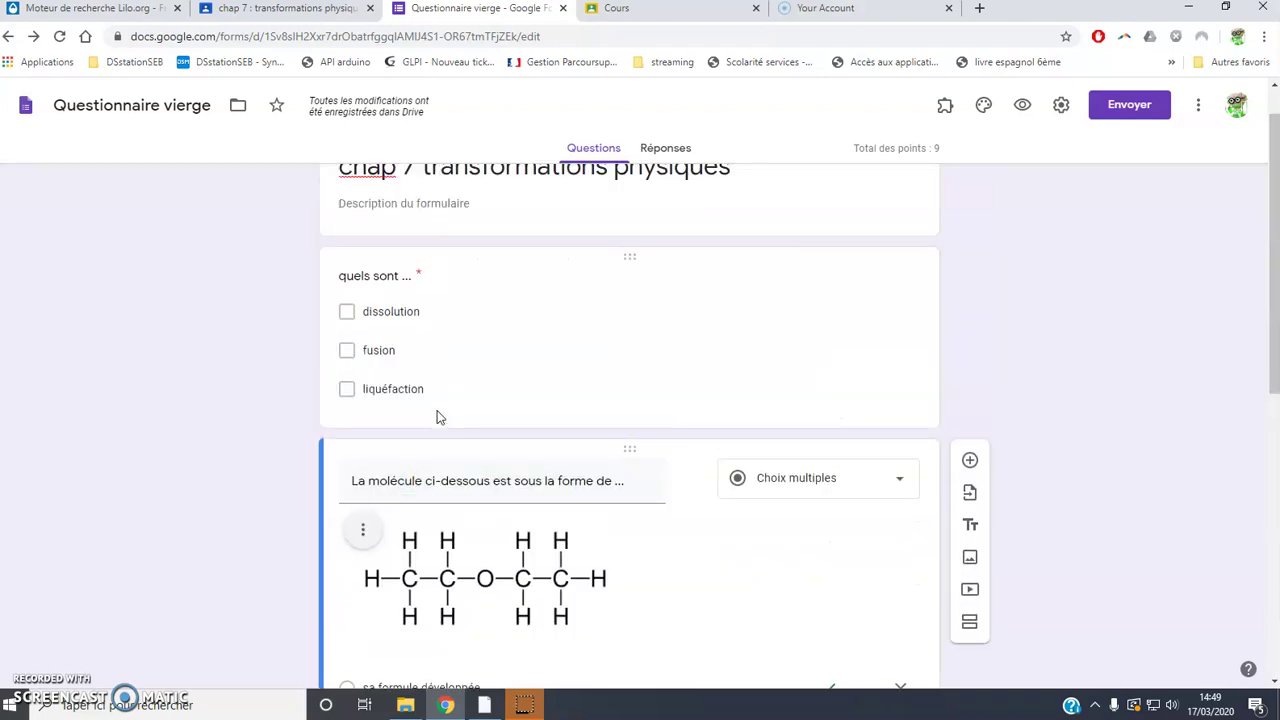
pyautogui.scroll(-5, 437, 416)
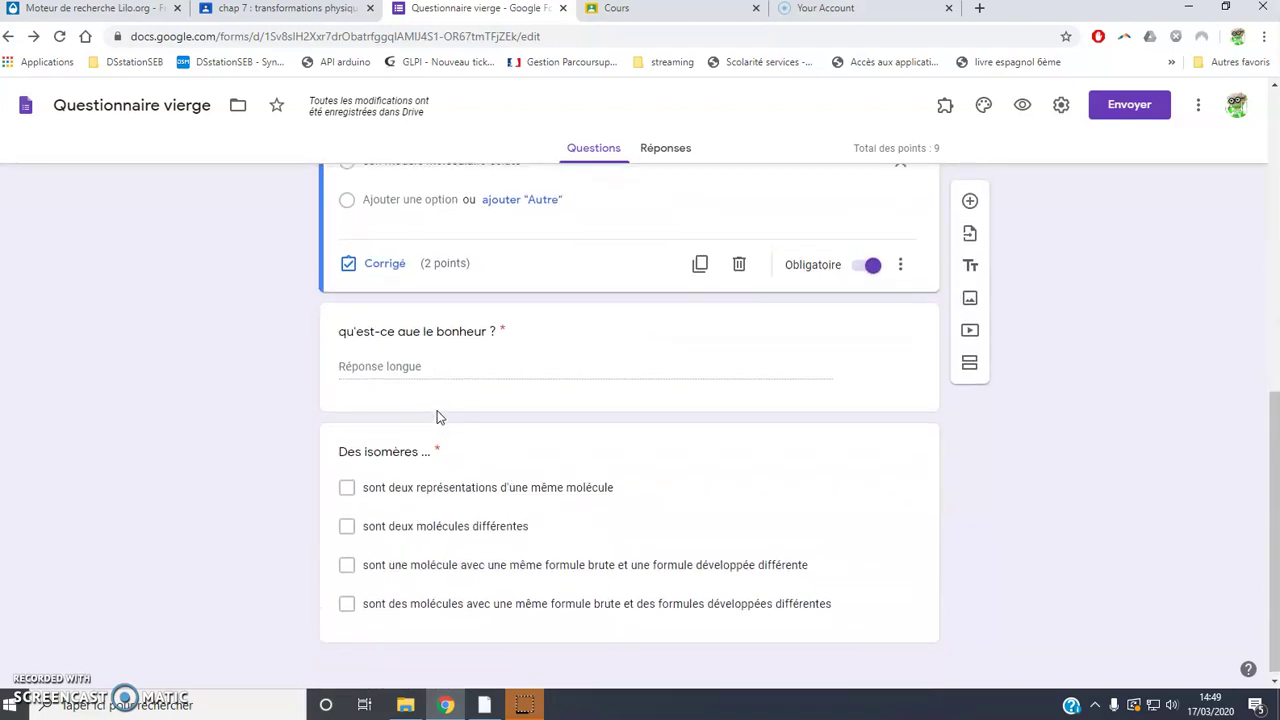
pyautogui.scroll(4, 437, 416)
pyautogui.scroll(-1, 437, 416)
pyautogui.scroll(-3, 437, 416)
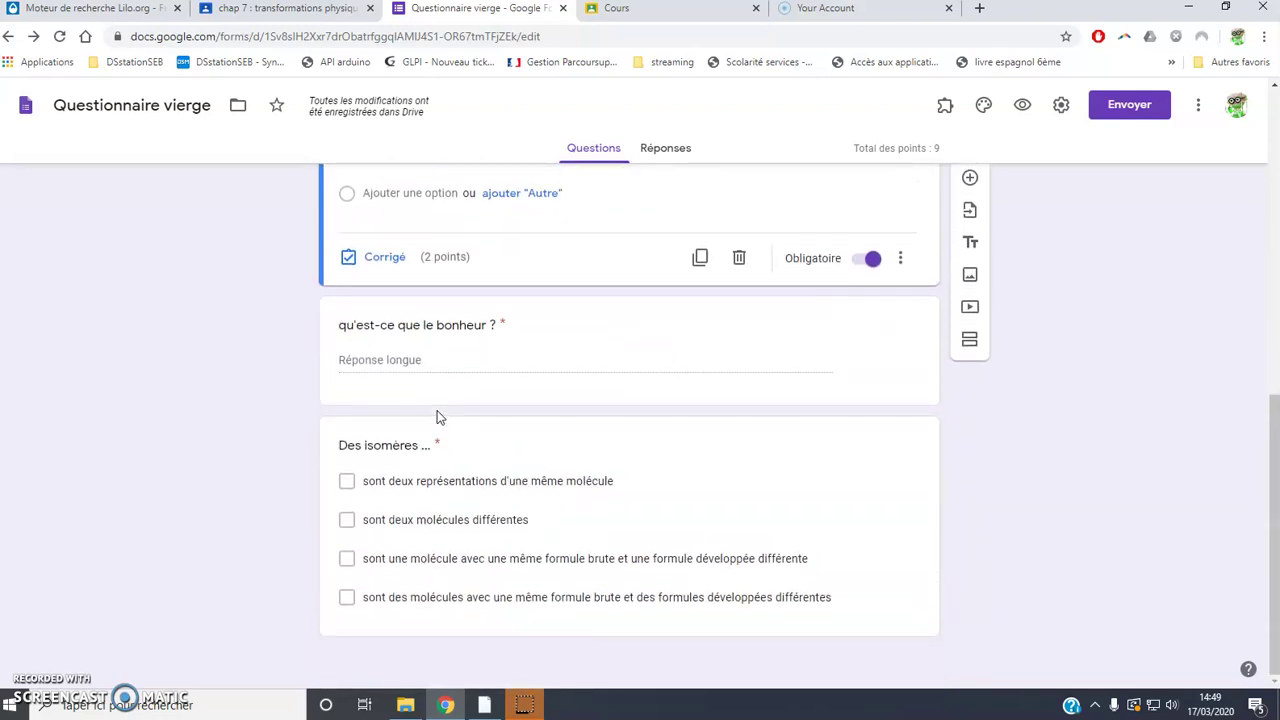
pyautogui.scroll(2, 437, 416)
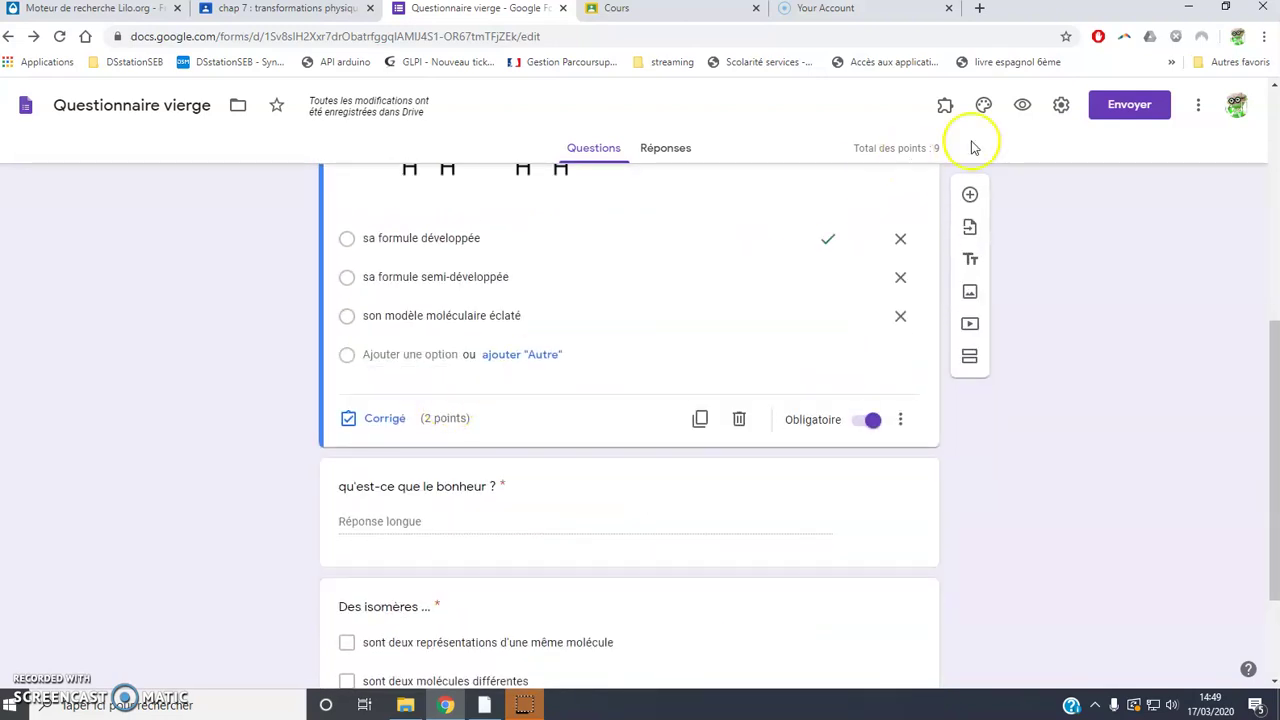
# - In the form's general settings, enable "Collecter les adresses e-mail" and "Limiter à une réponse", leaving "Modifier les réponses après l'envoi" disabled
pyautogui.click(1059, 106)
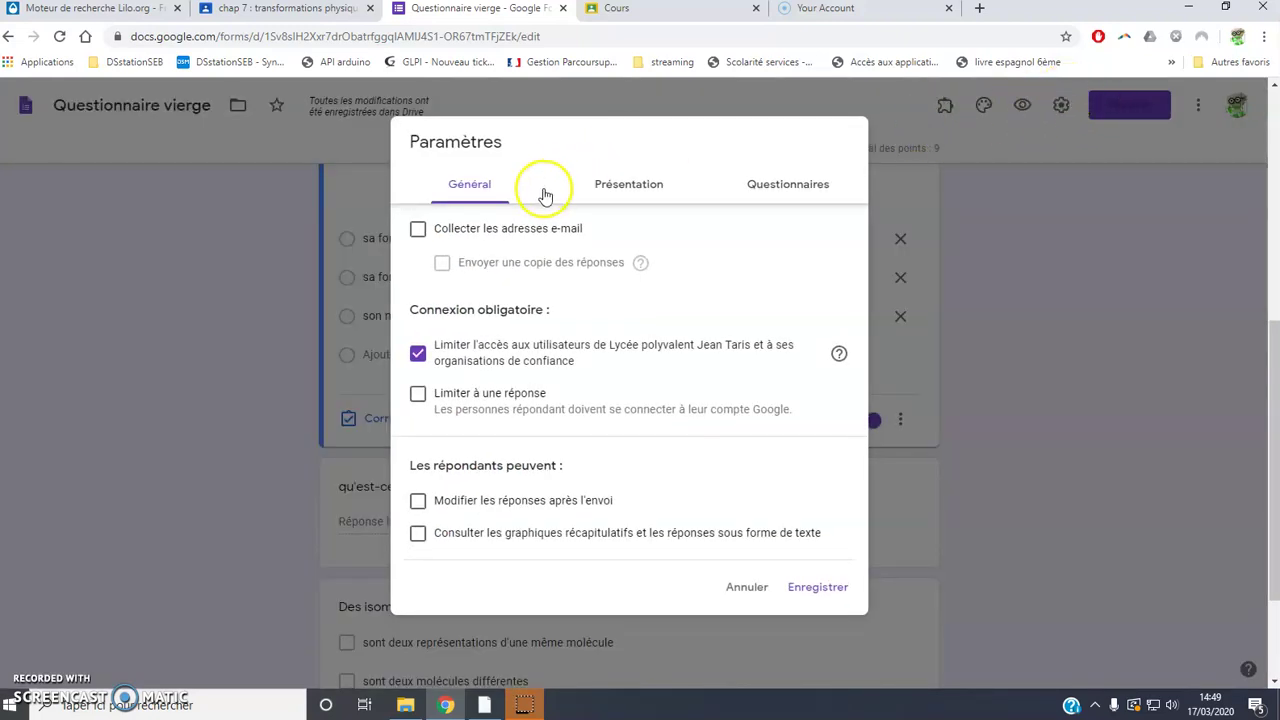
pyautogui.click(418, 229)
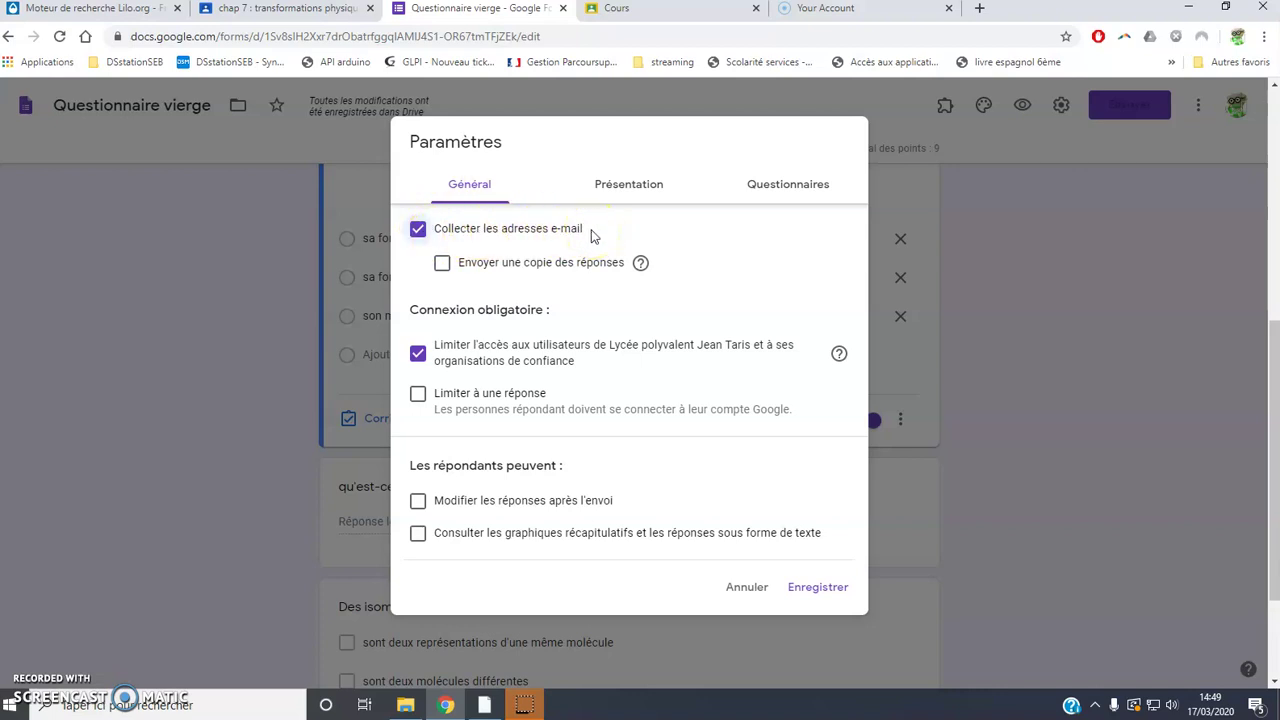
pyautogui.click(420, 398)
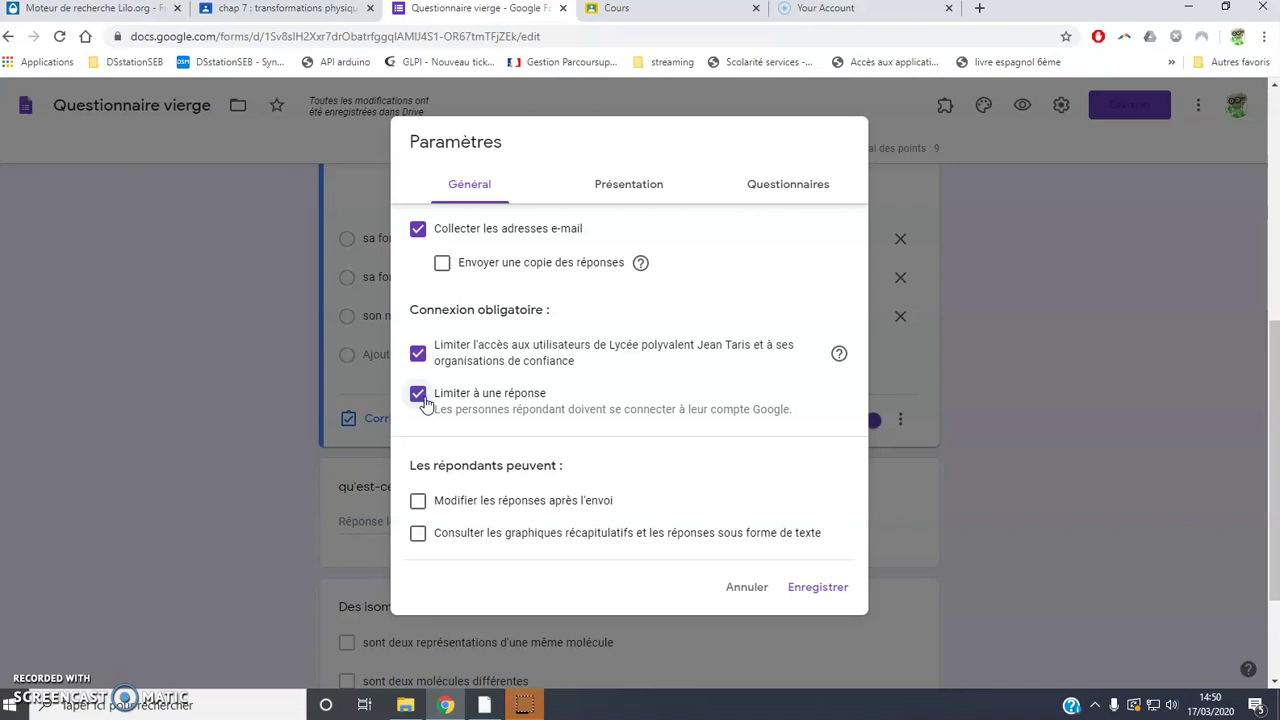
pyautogui.click(418, 398)
pyautogui.click(418, 503)
pyautogui.click(418, 396)
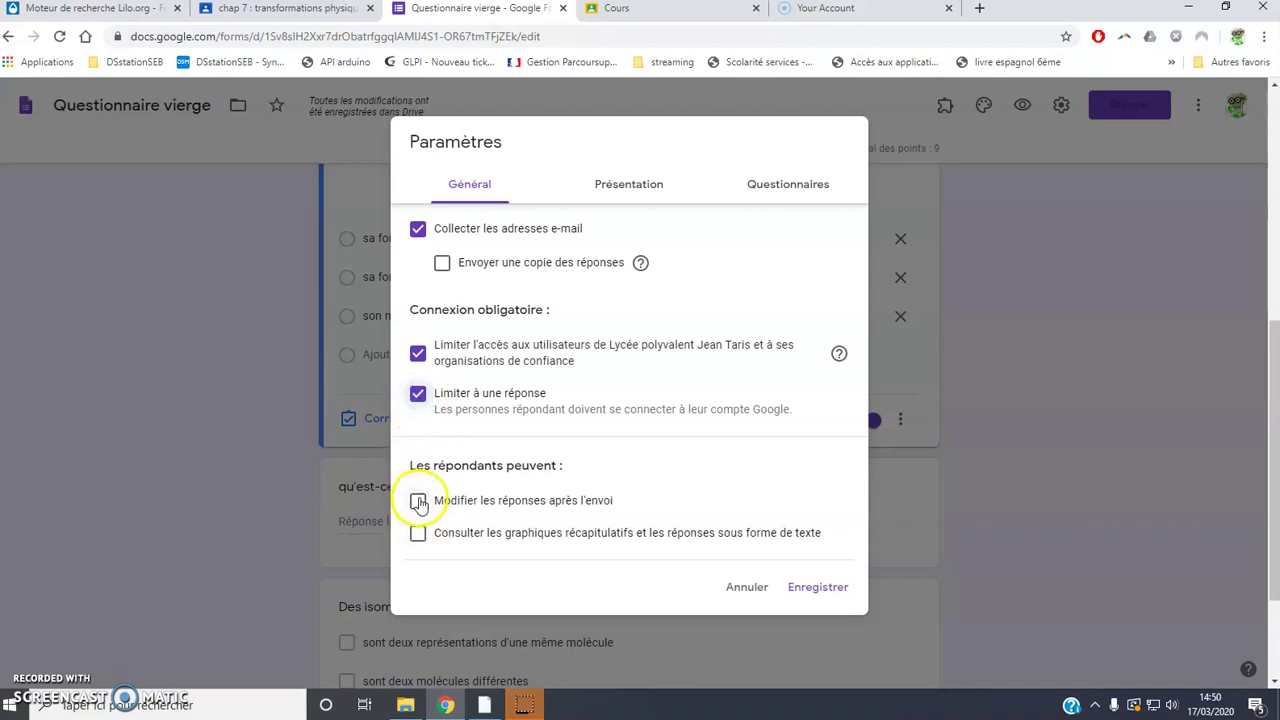
pyautogui.click(418, 503)
pyautogui.click(418, 503)
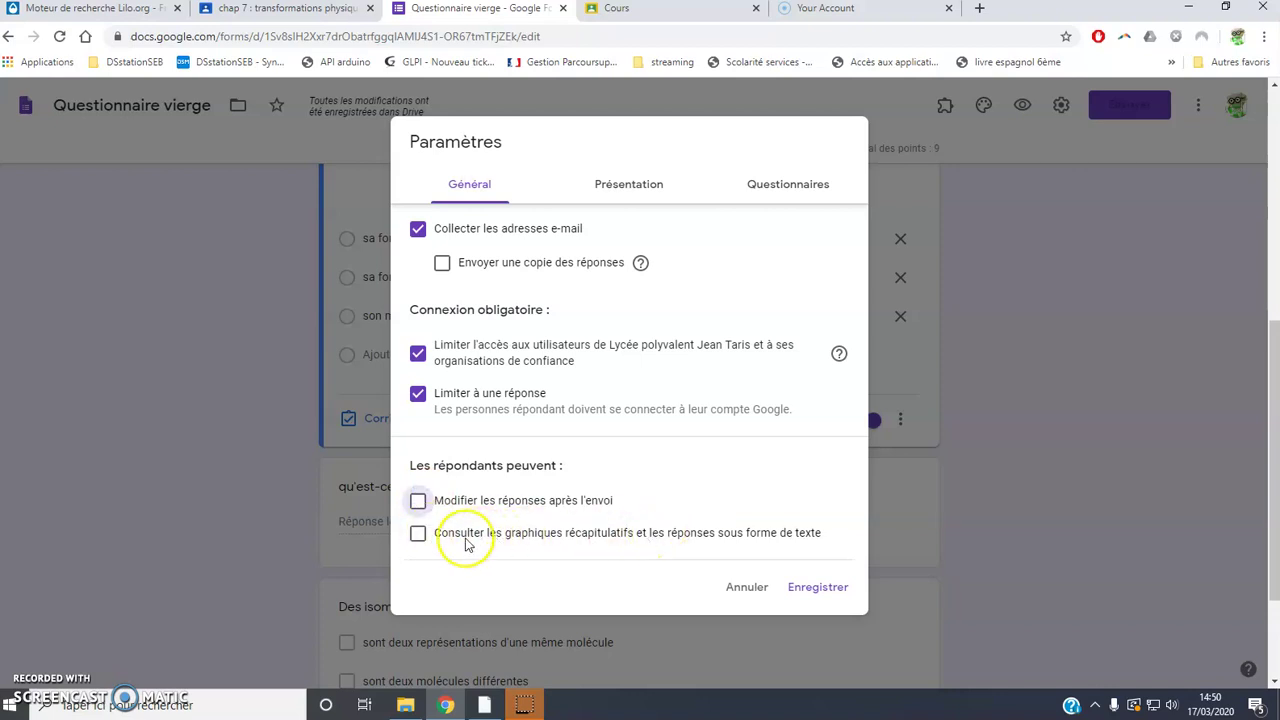
# - In the presentation settings, enable "Afficher la barre de progression" and "Trier les questions en mode aléatoire"
pyautogui.click(634, 186)
pyautogui.click(418, 229)
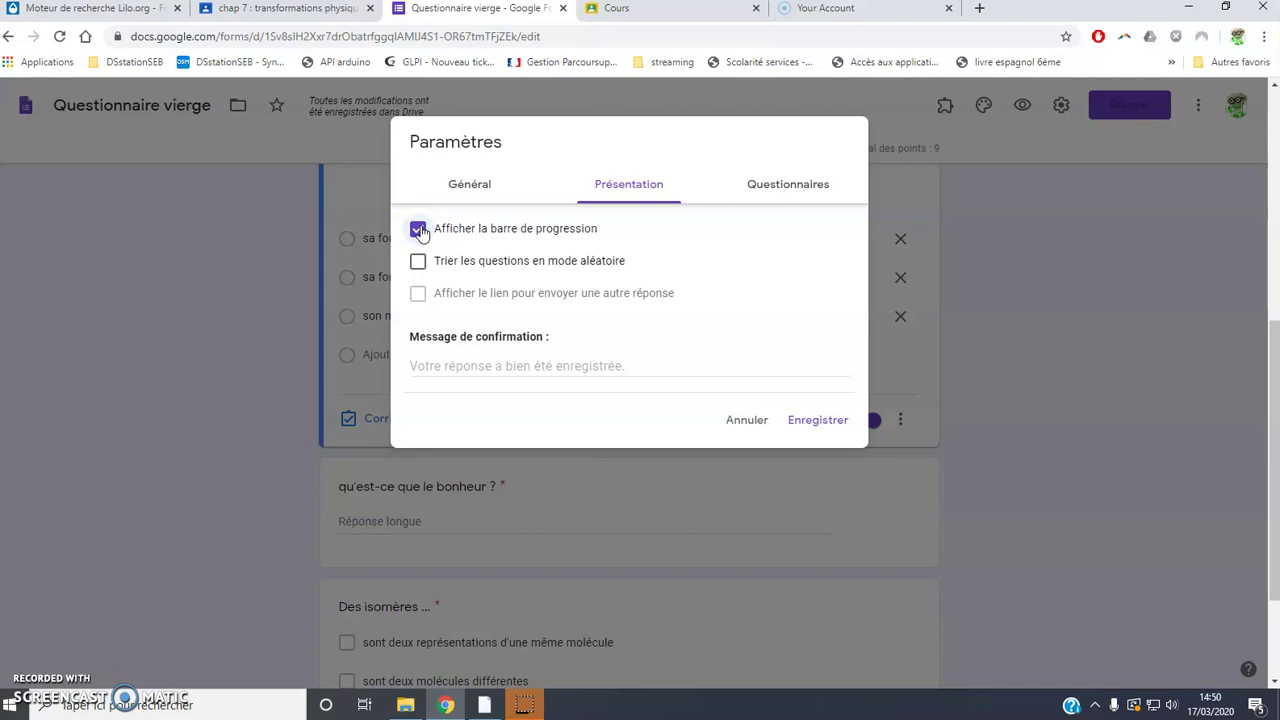
pyautogui.click(417, 262)
pyautogui.click(605, 366)
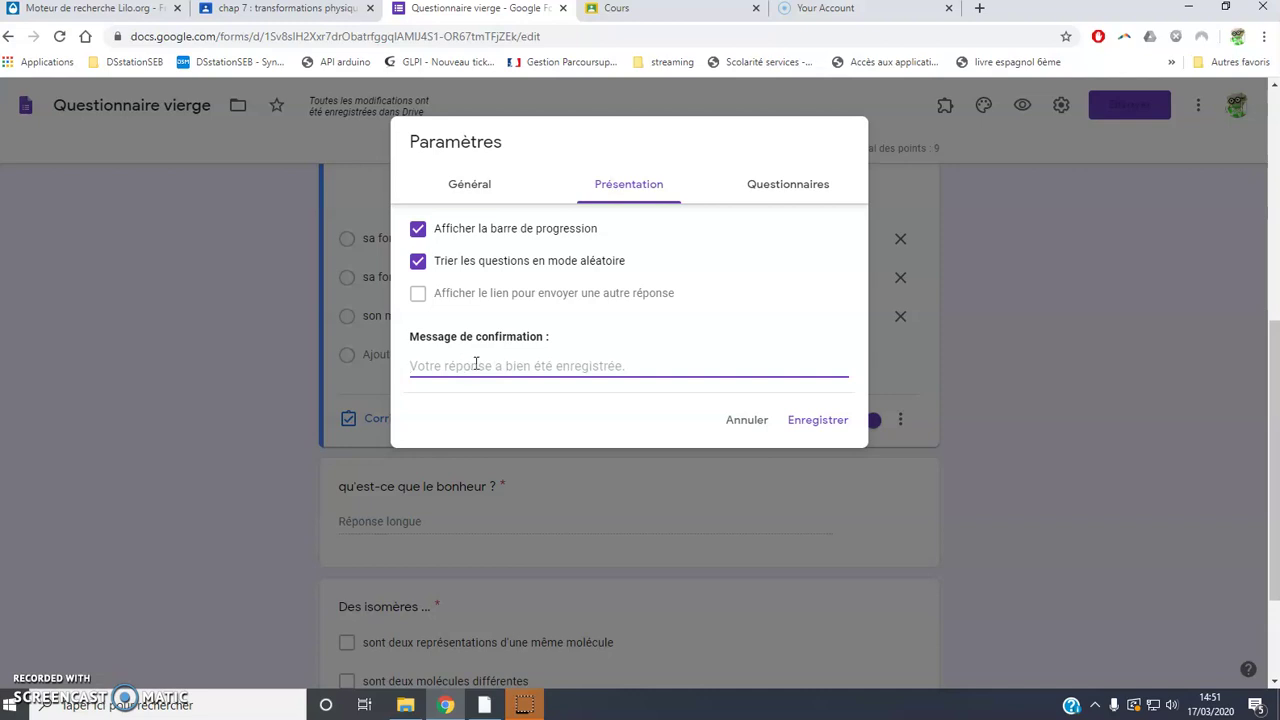
# - Set grade publishing to "Plus tard, après examen manuel", disable "Questions aux réponses incorrectes" and "Bonnes réponses" for respondents, and save the settings
pyautogui.click(804, 190)
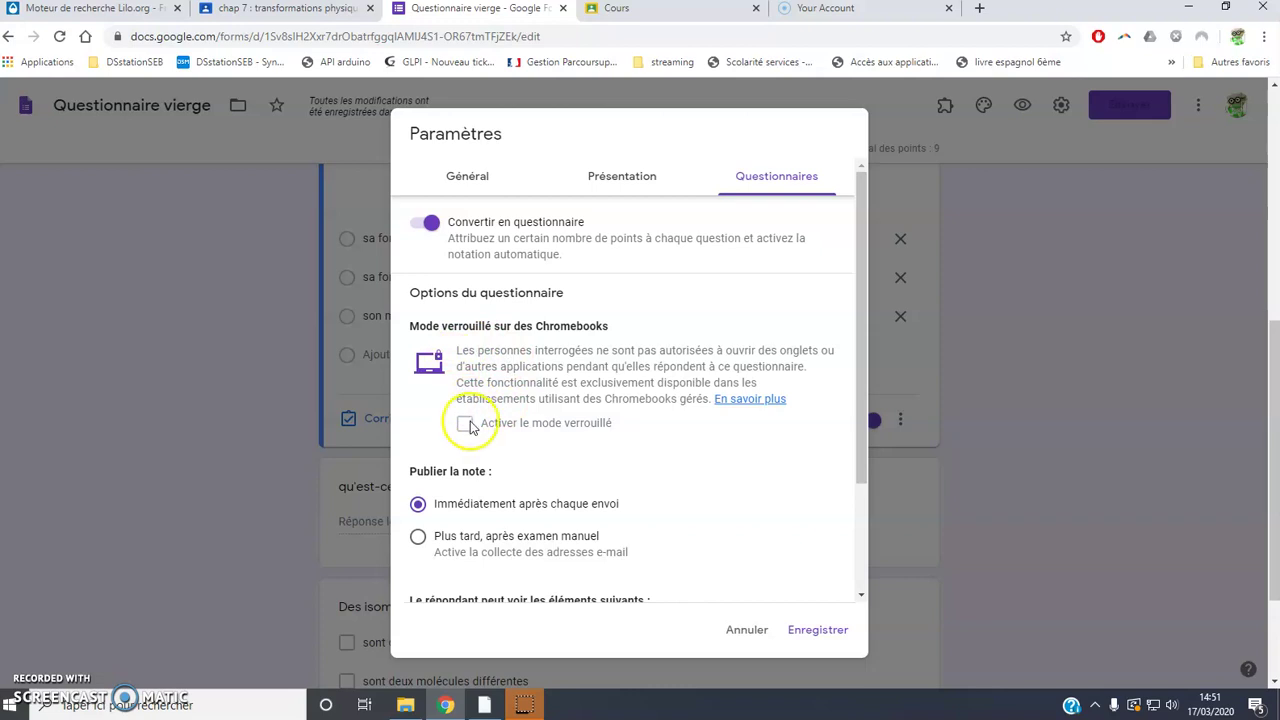
pyautogui.scroll(-3, 445, 428)
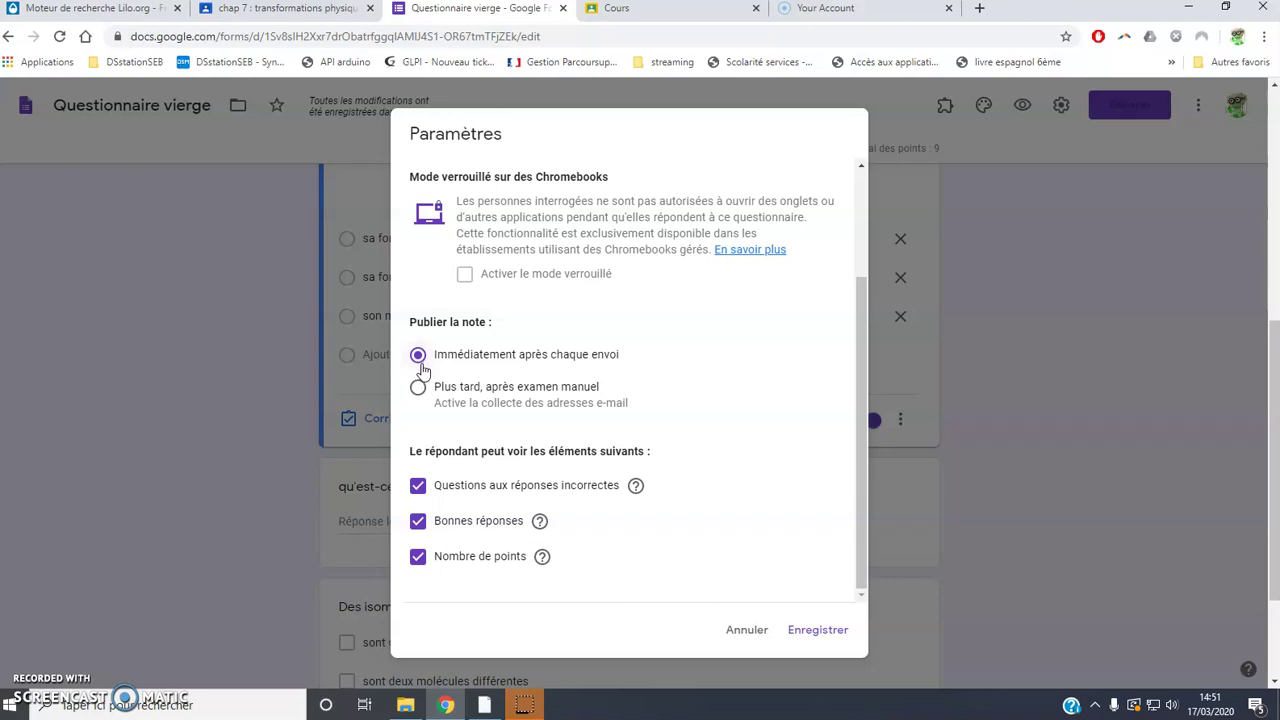
pyautogui.click(418, 387)
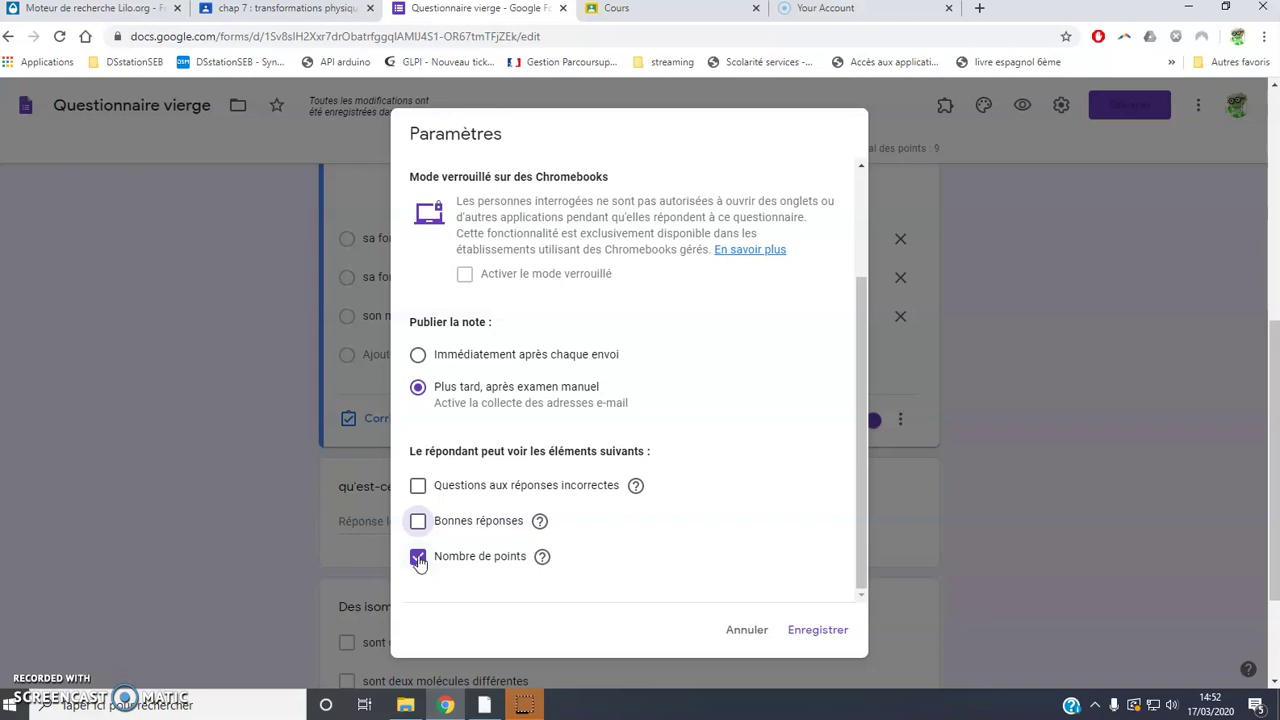
pyautogui.click(811, 636)
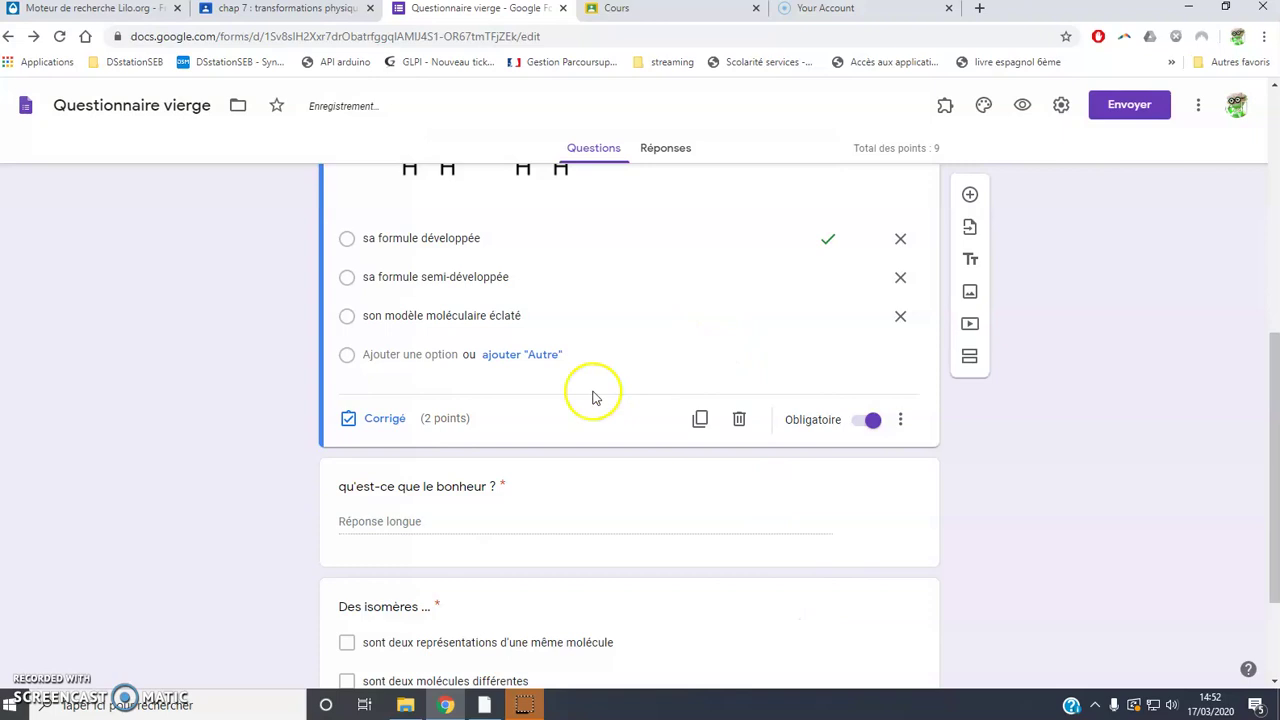
# - Look over the edited form, open its respondent preview and examine the question order, points and progress bar
pyautogui.scroll(-1, 430, 410)
pyautogui.scroll(-1, 430, 408)
pyautogui.scroll(7, 430, 408)
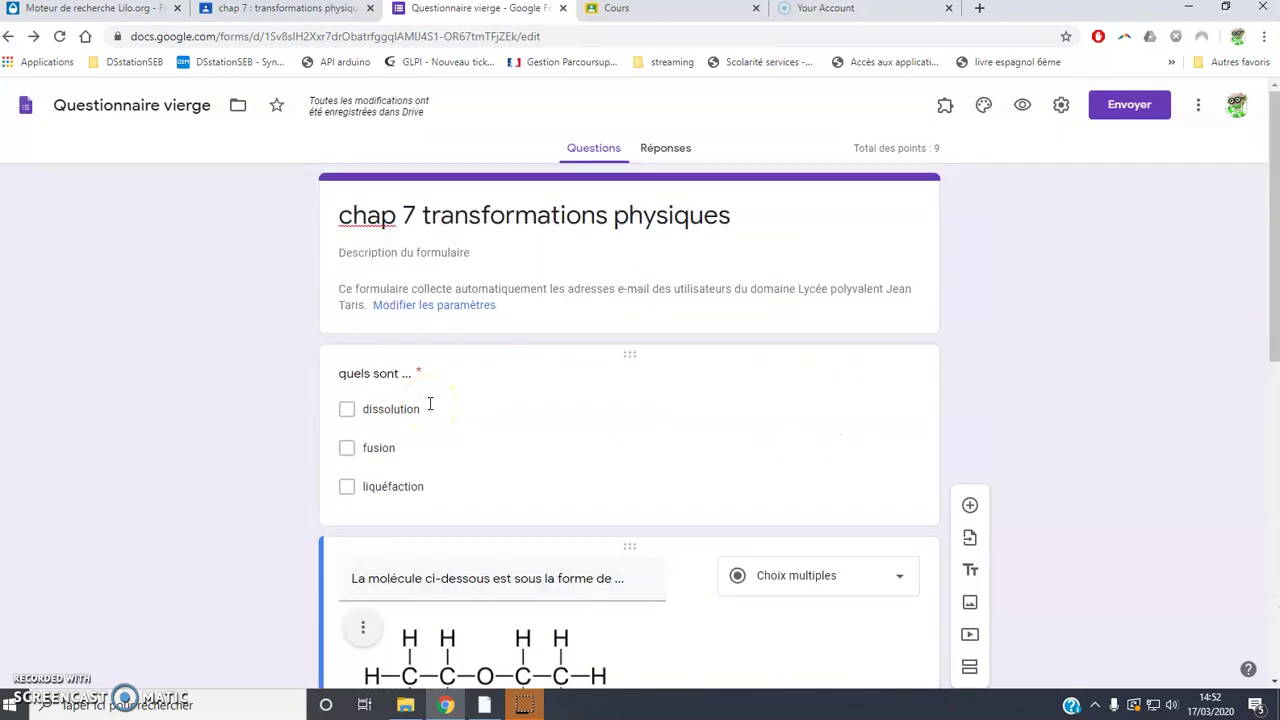
pyautogui.scroll(-7, 430, 406)
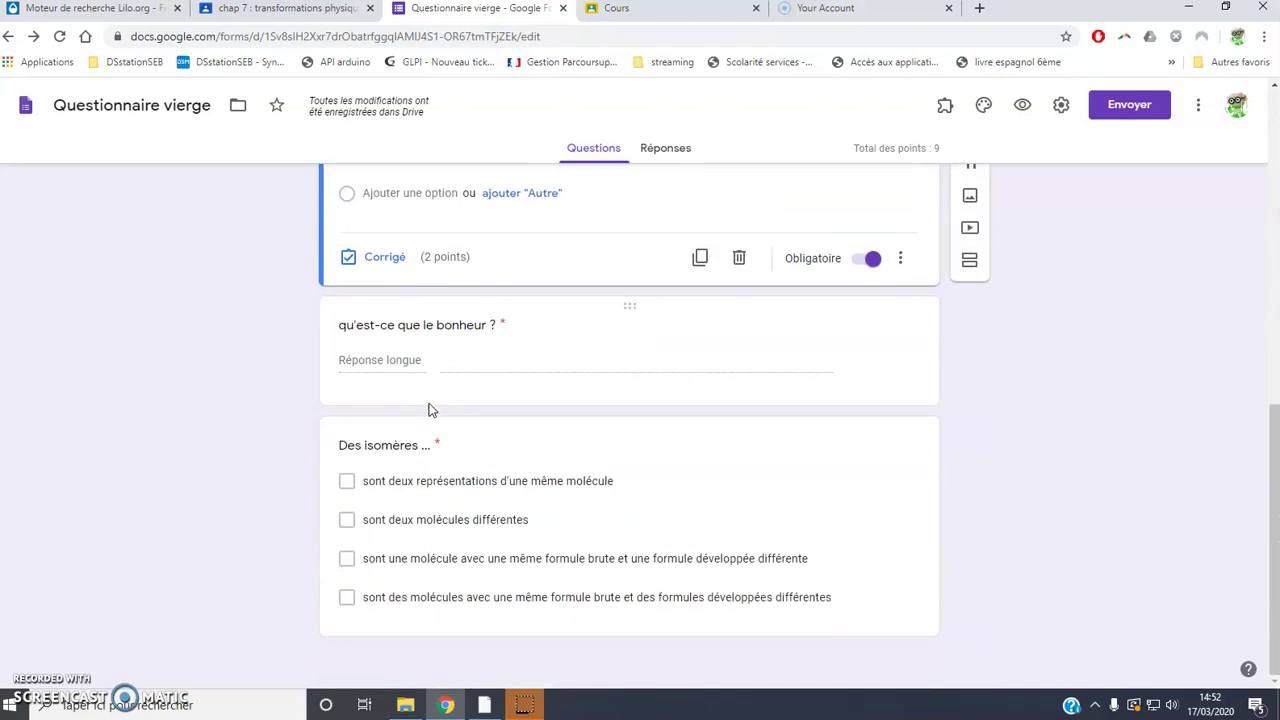
pyautogui.scroll(7, 430, 406)
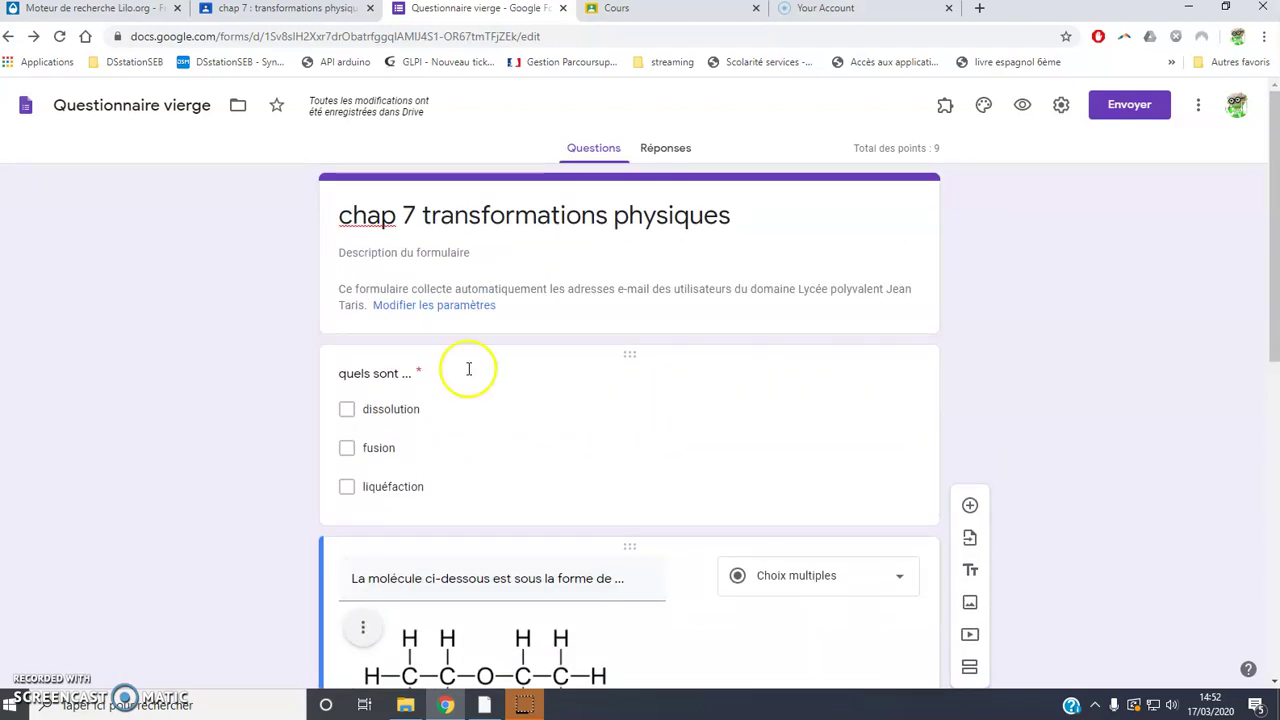
pyautogui.click(1024, 108)
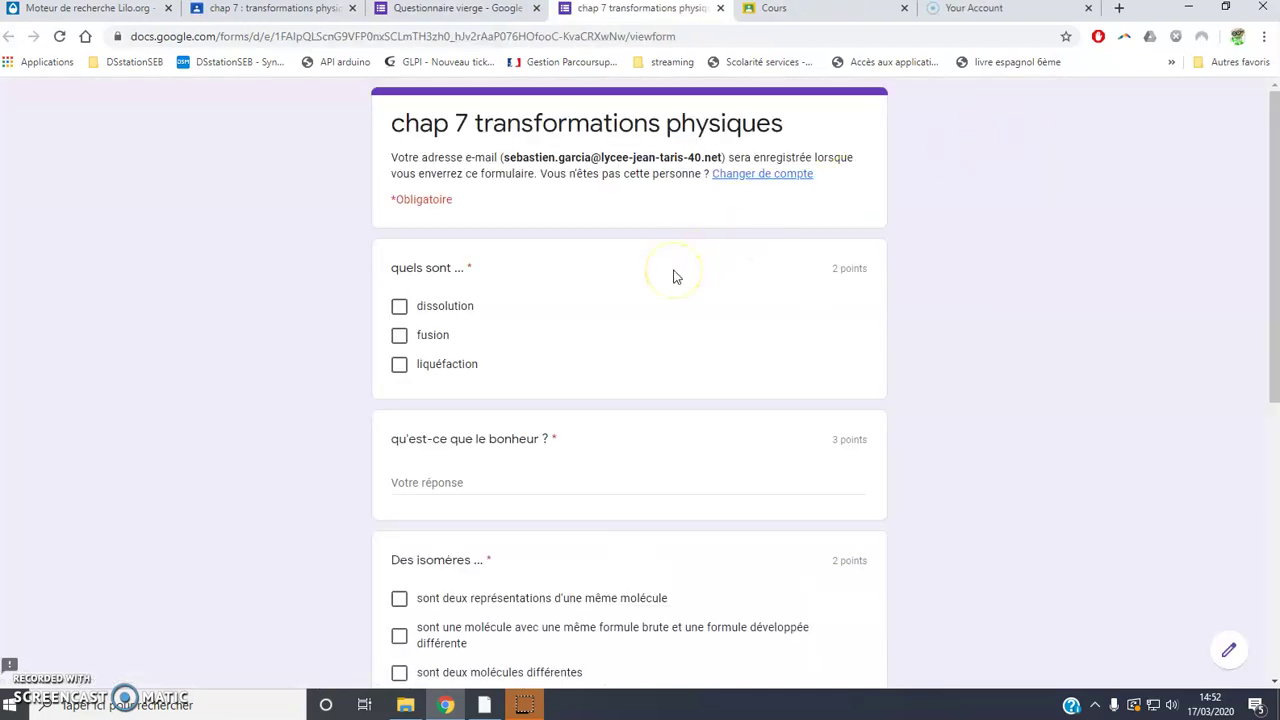
pyautogui.scroll(-4, 674, 277)
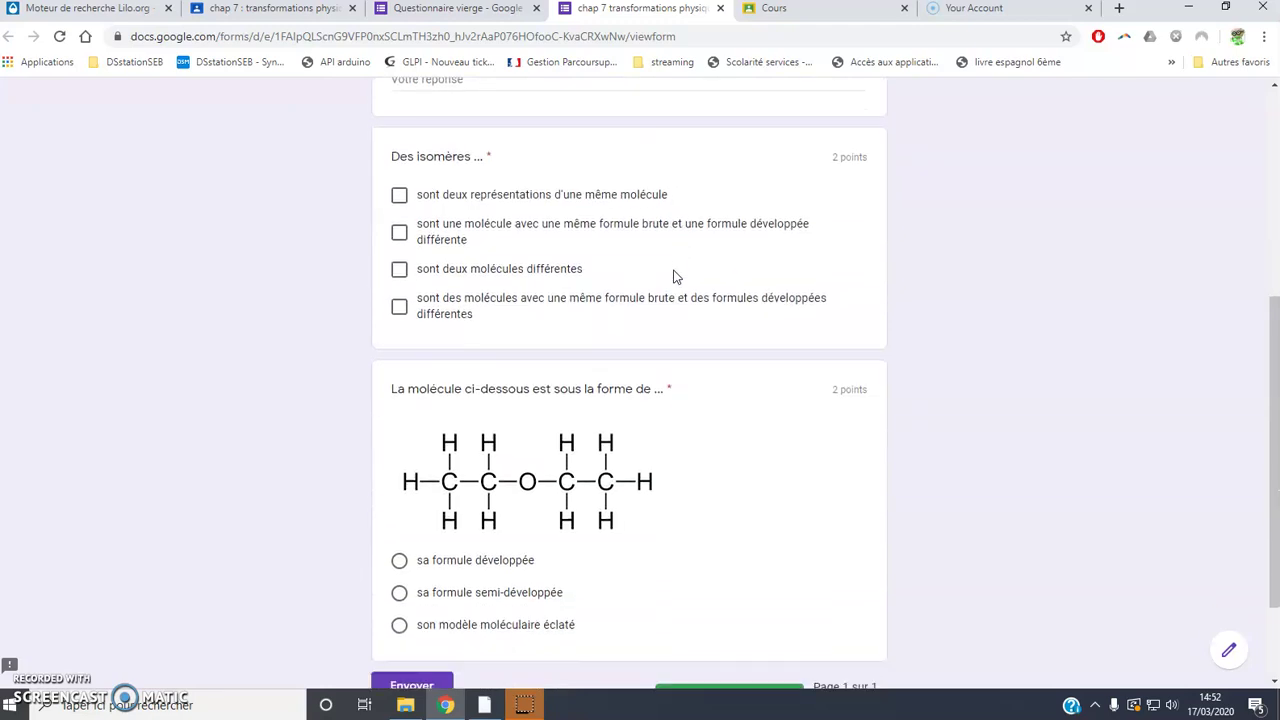
pyautogui.scroll(-2, 674, 277)
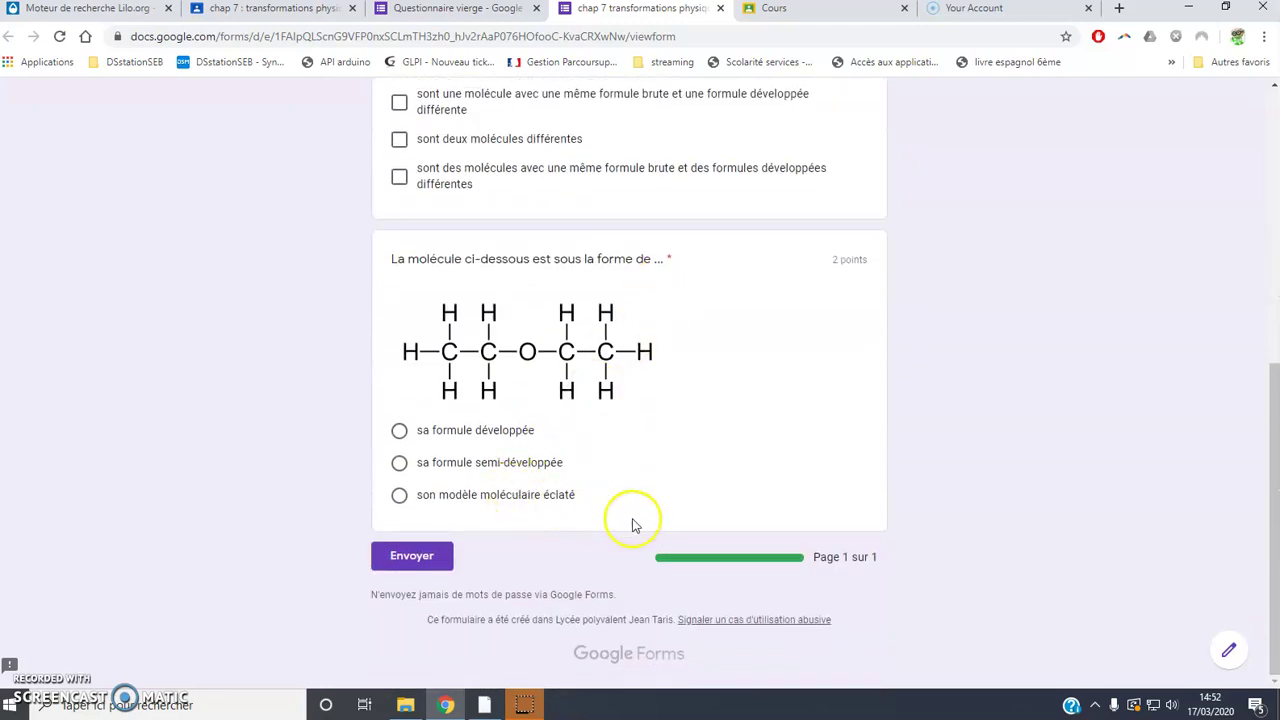